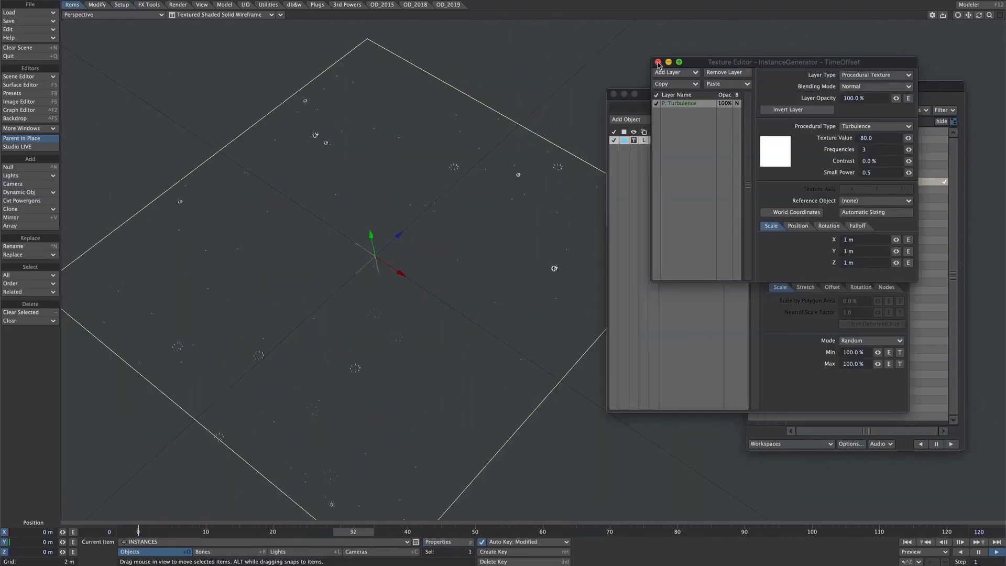
- Examine the procedural texture that drives the SPLASH instances' time offset
left_click(659, 61)
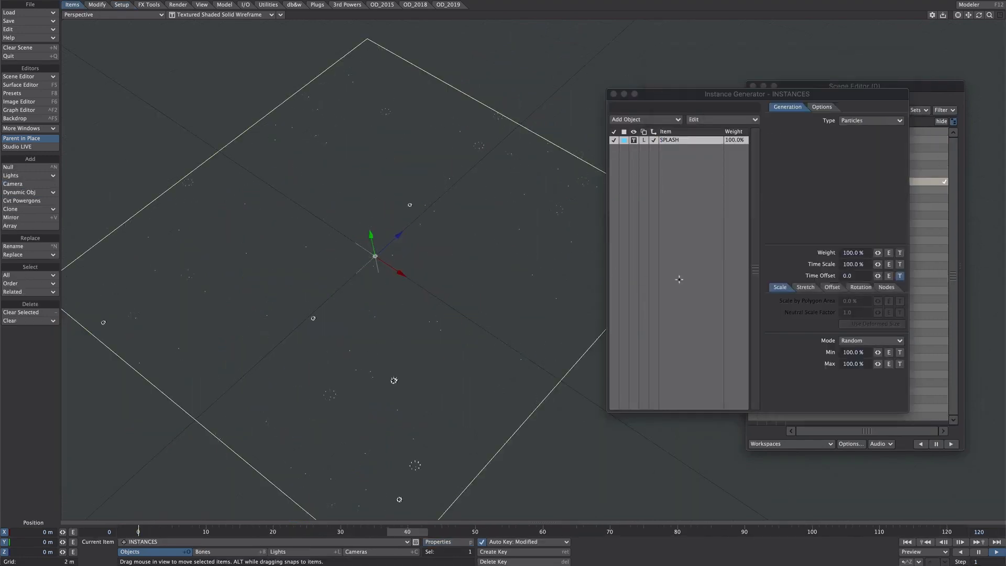
left_click(900, 276)
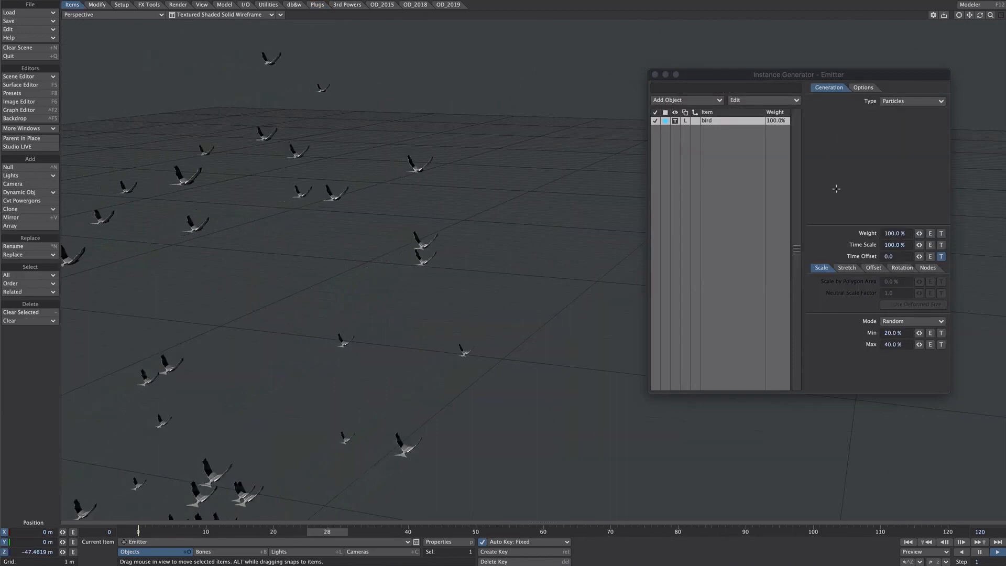
- Enable the Turbulence layer on the bird instances' time offset texture and adjust its texture value
left_click(942, 256)
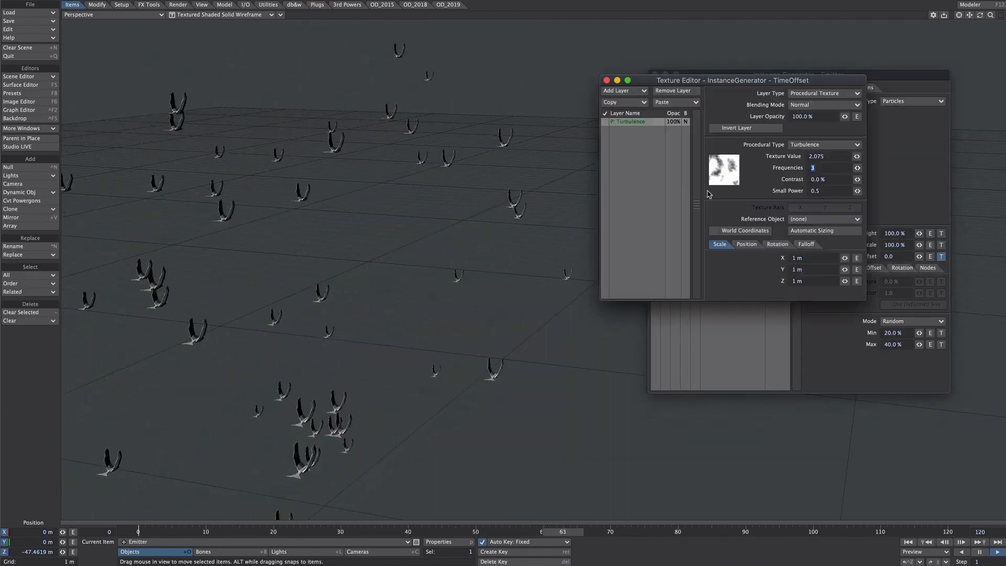
left_click(605, 123)
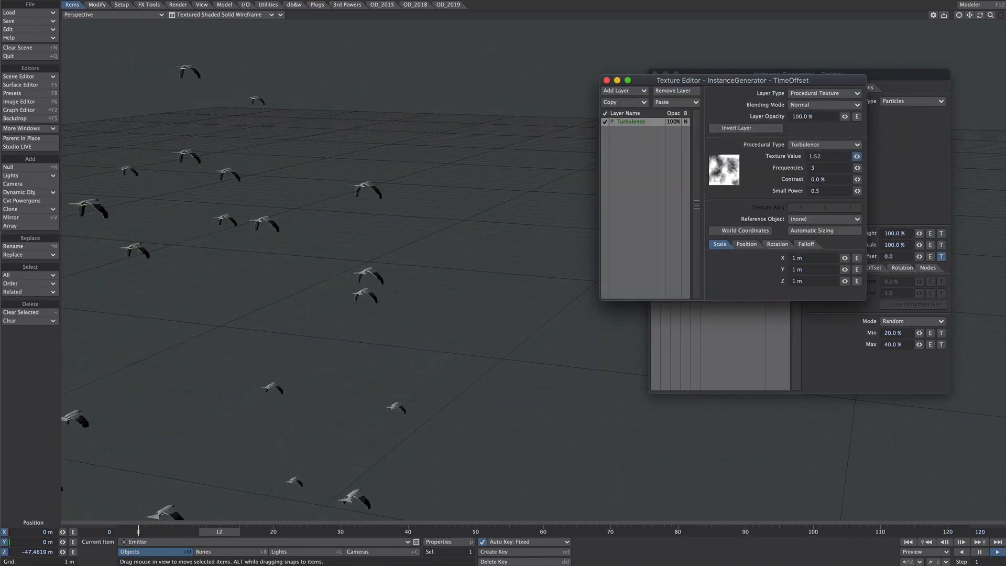
left_click_drag(857, 157, 836, 165)
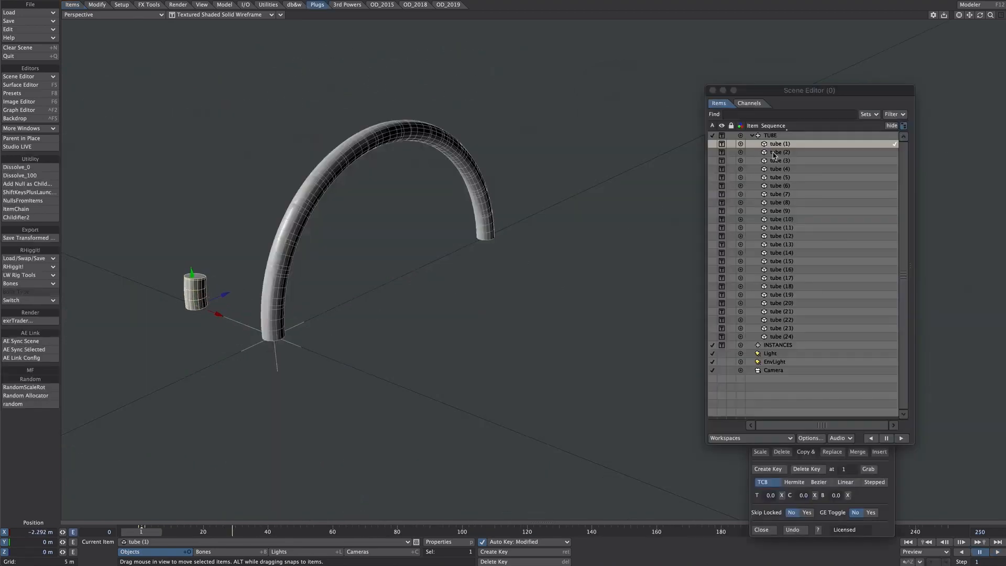
- Move tube (2) and tube (3) away from the arch, and select the segments tube (4) to tube (6) one by one
left_click(774, 153)
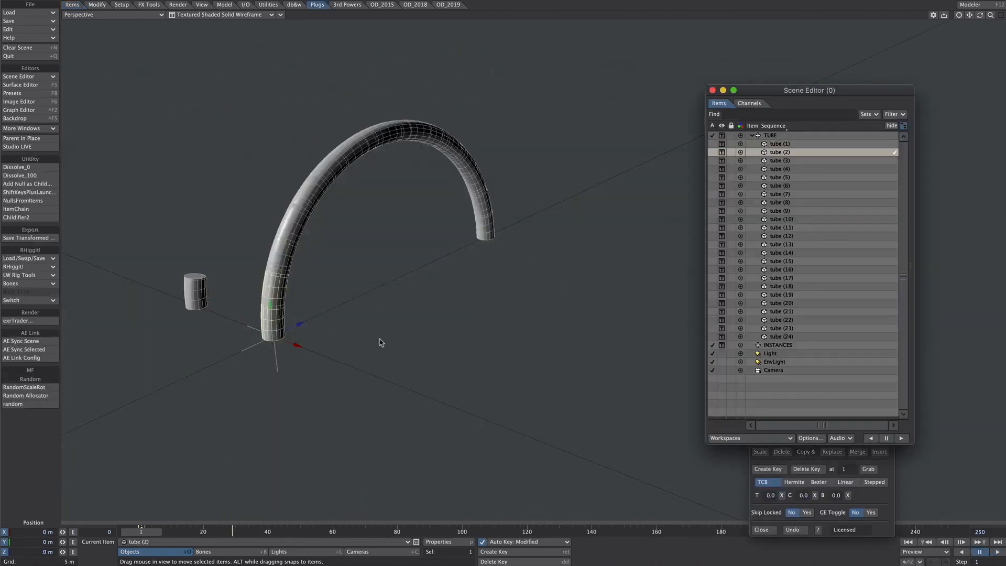
left_click_drag(302, 348, 557, 257)
left_click(802, 160)
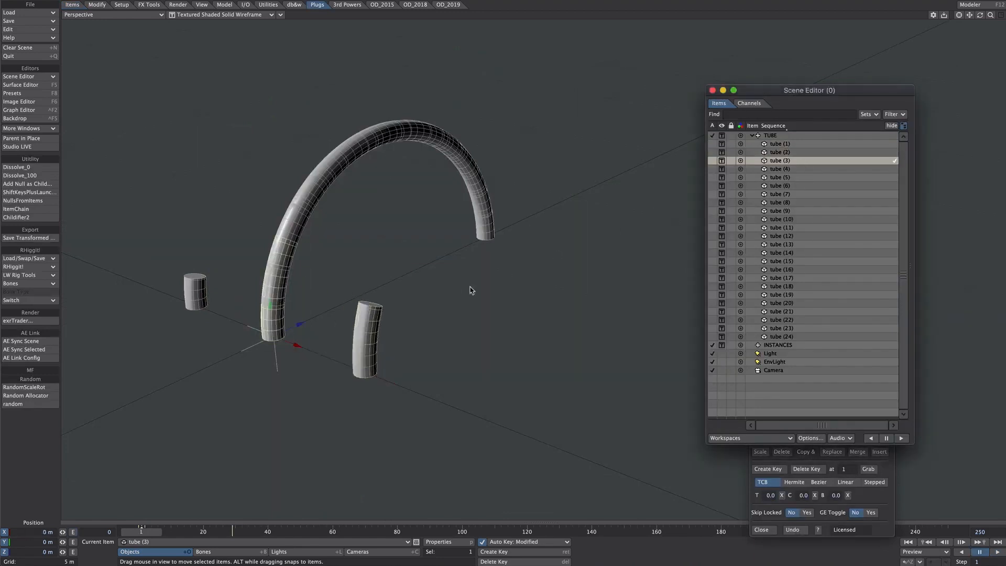
left_click_drag(302, 344, 171, 296)
left_click(777, 168)
left_click(775, 179)
left_click(789, 186)
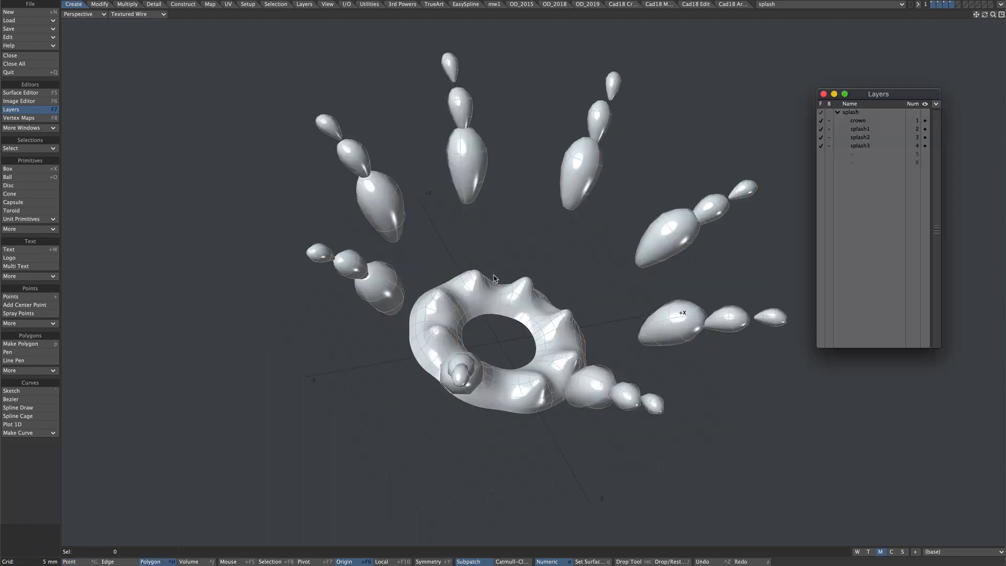
- In Modeler, inspect the crown layer with its crown2 morph and the splash1, splash2 and splash3 layers individually
left_click(860, 121)
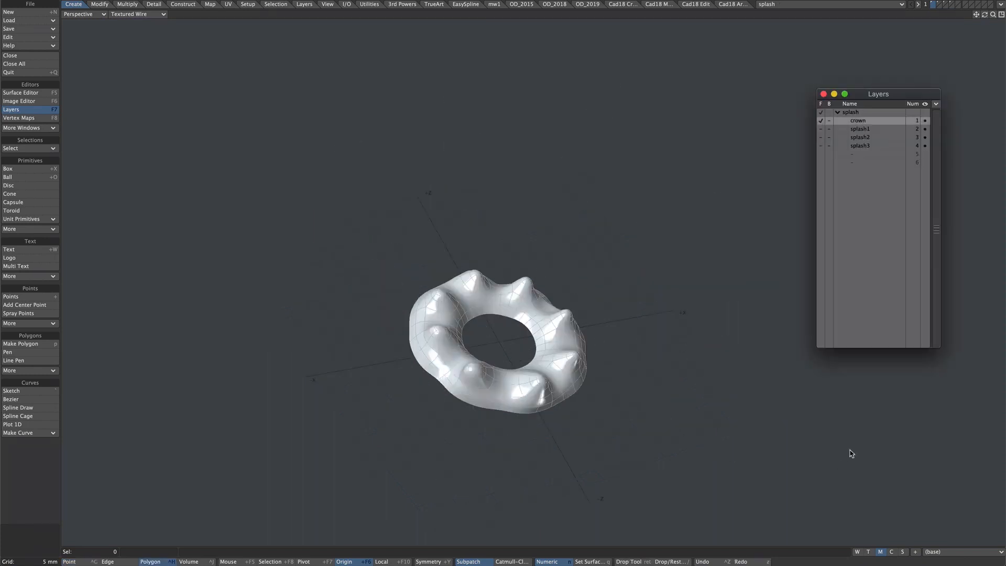
left_click(950, 551)
left_click(944, 561)
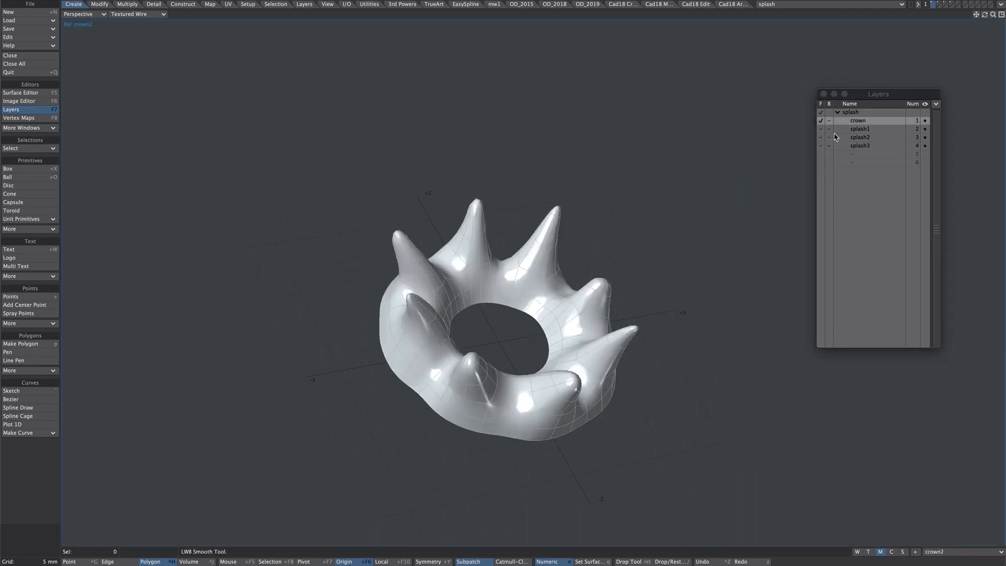
left_click(860, 129)
left_click(860, 137)
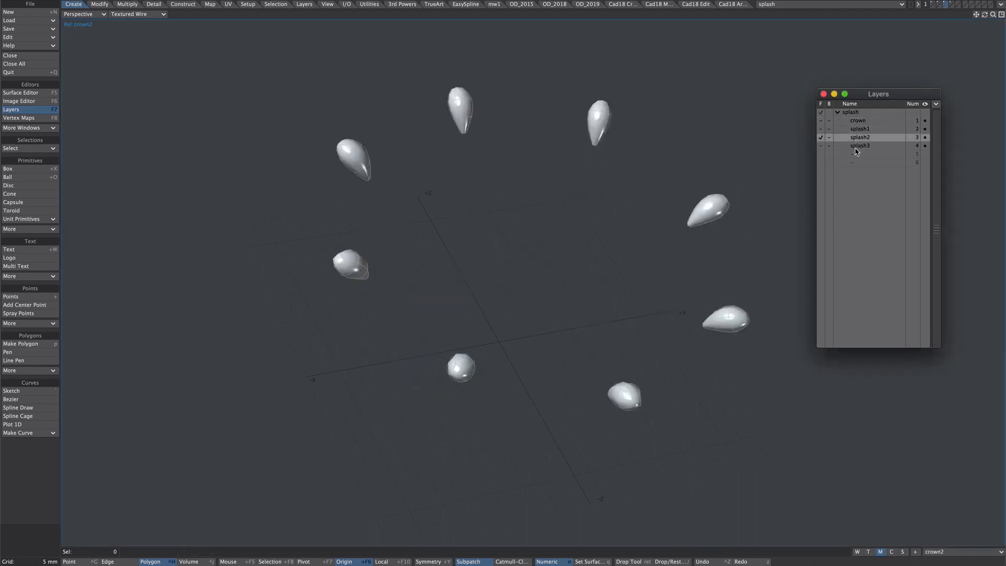
left_click(859, 146)
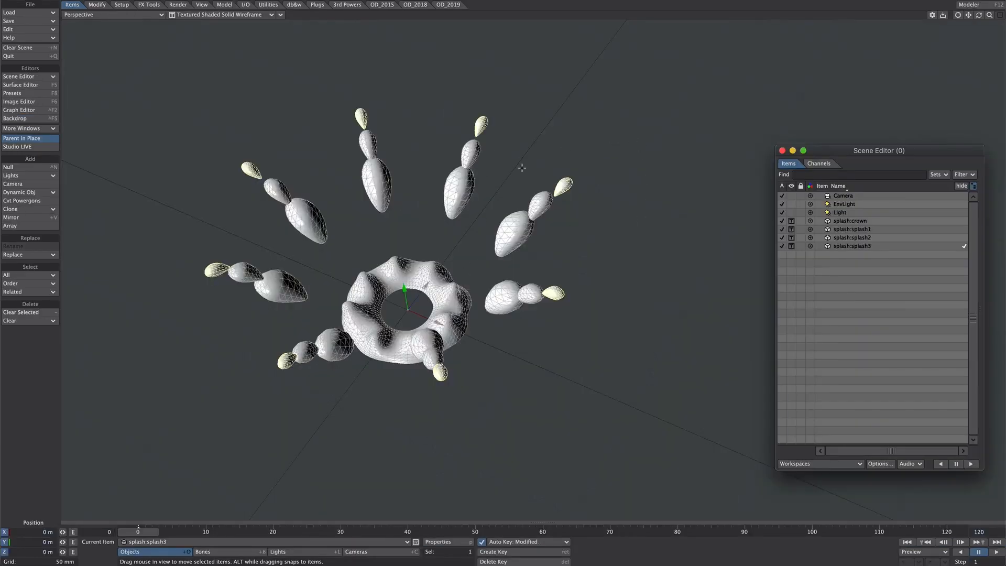
- In Layout, select the splash:crown object and sort the scene item list by sequence
left_click(850, 221)
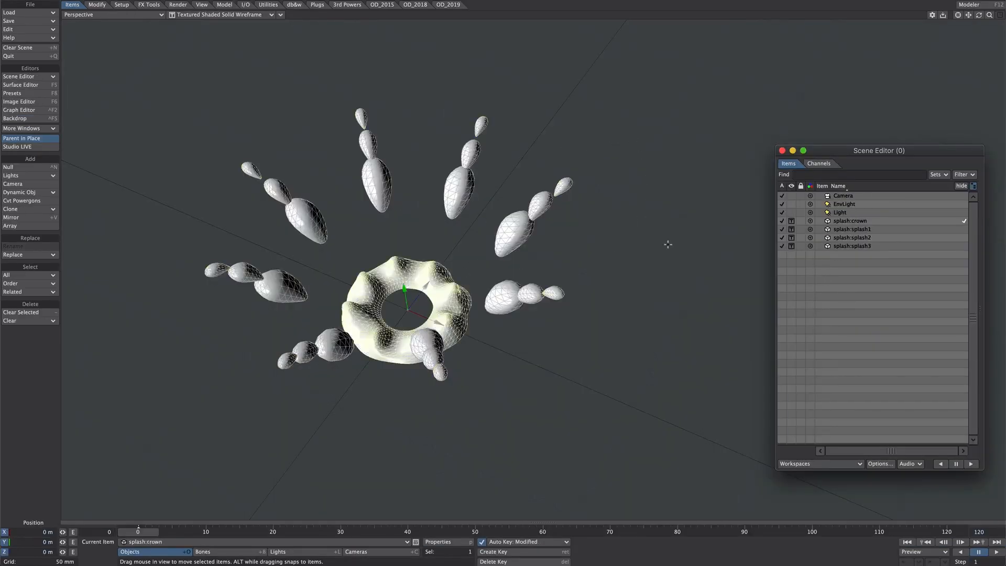
left_click(839, 187)
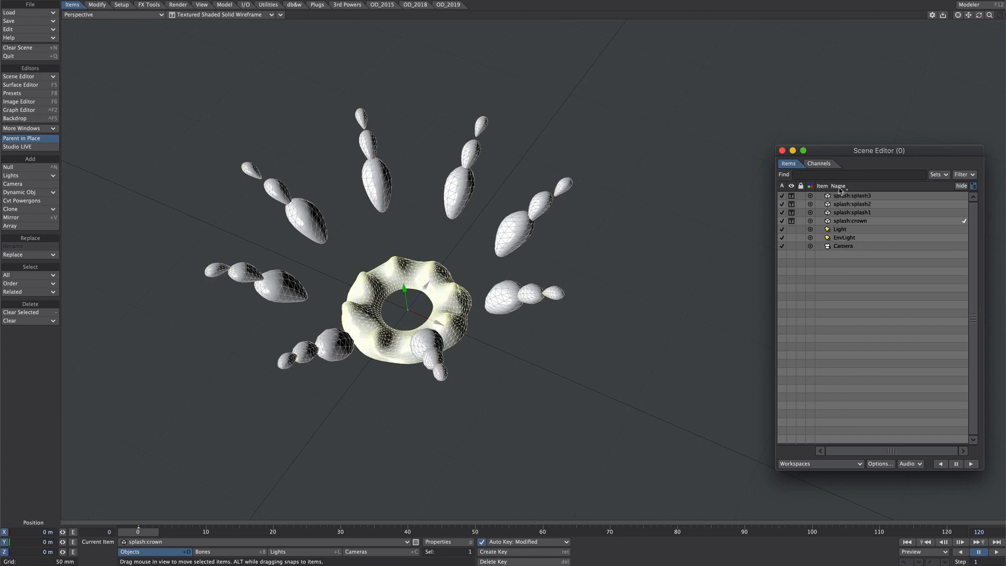
left_click(841, 188)
- Clone the splash:crown object and place the copy directly below the original in the item list
left_click(853, 197)
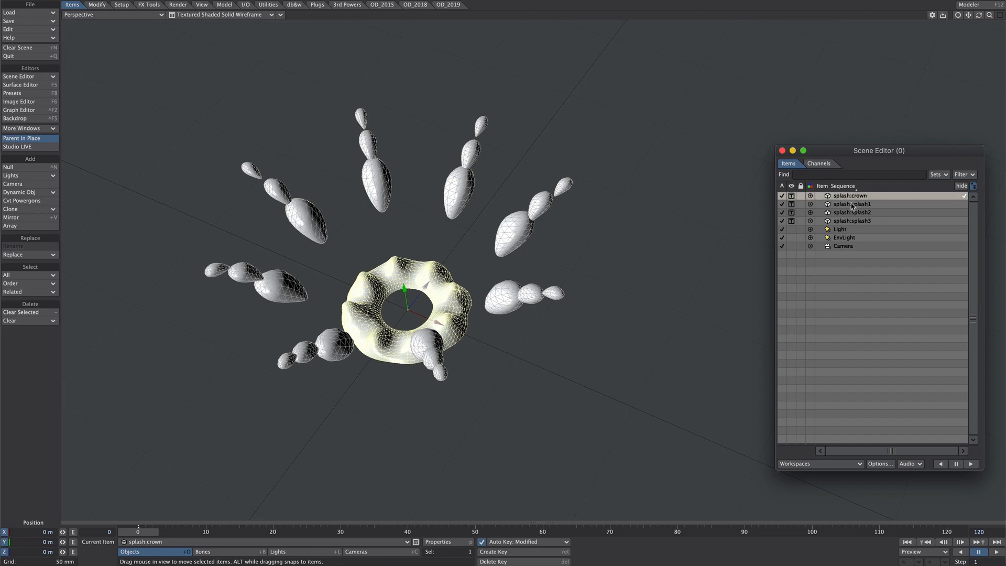
key("ctrl+c")
left_click(848, 230)
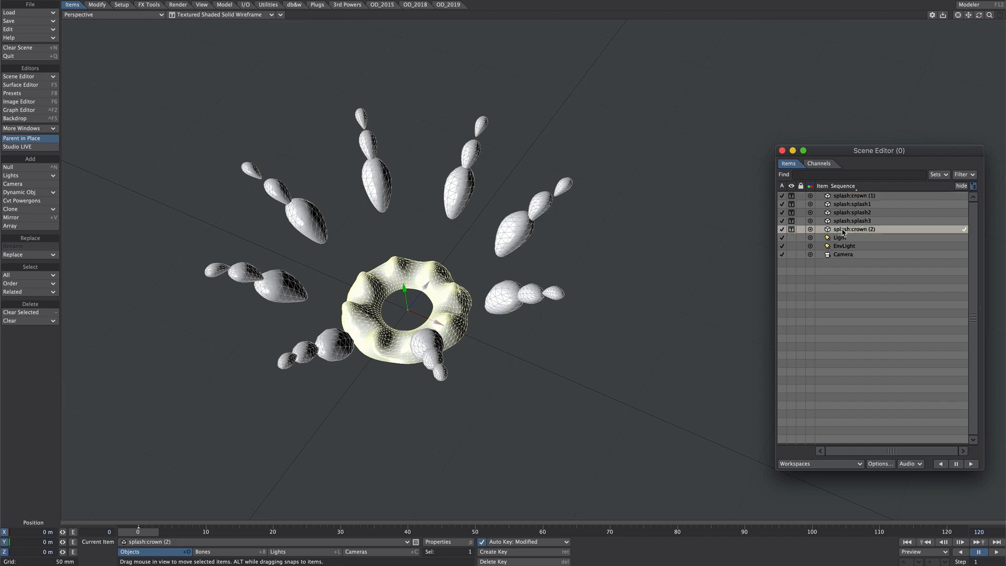
left_click_drag(844, 232, 854, 201)
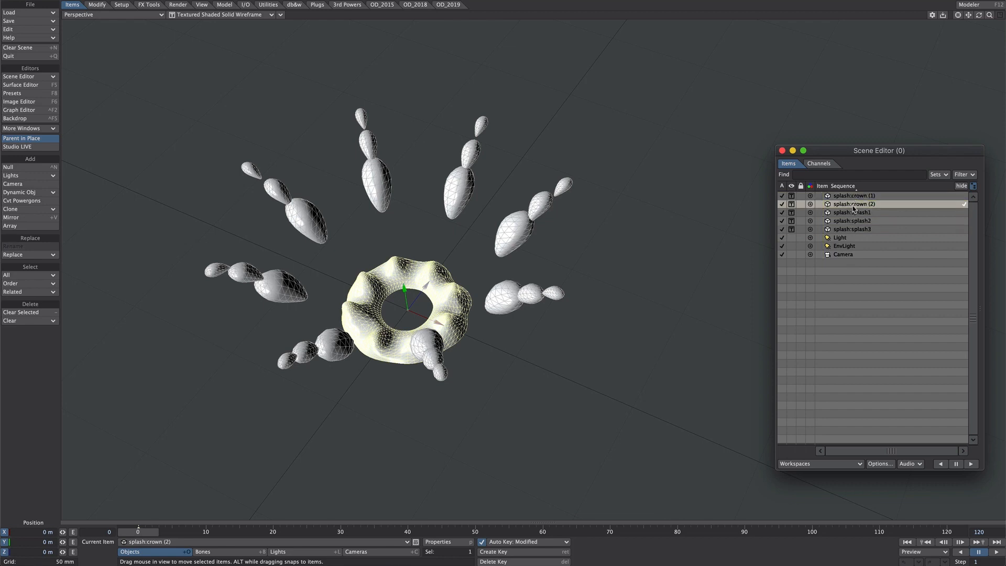
- Add a Morph Mixer modifier to the cloned crown object
double_click(859, 210)
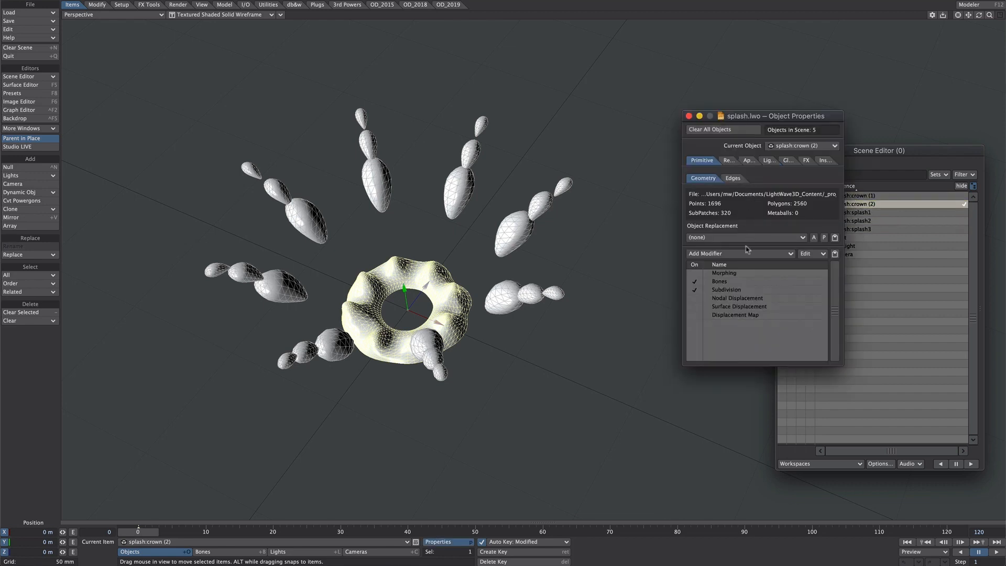
left_click(738, 255)
type("mor")
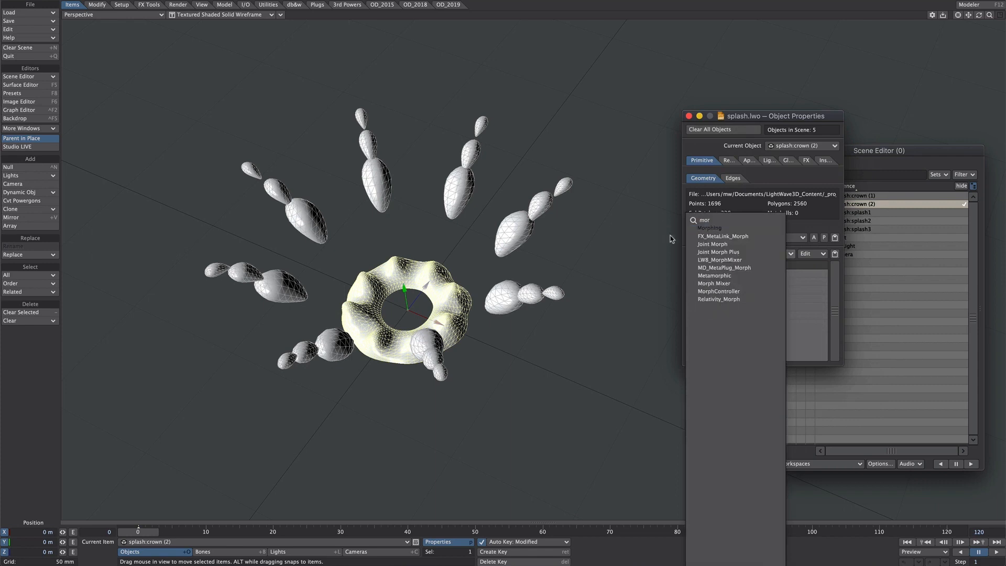
left_click(713, 283)
- Set the cloned crown's crown2 morph to 100% in Morph Mixer and close its properties
double_click(740, 322)
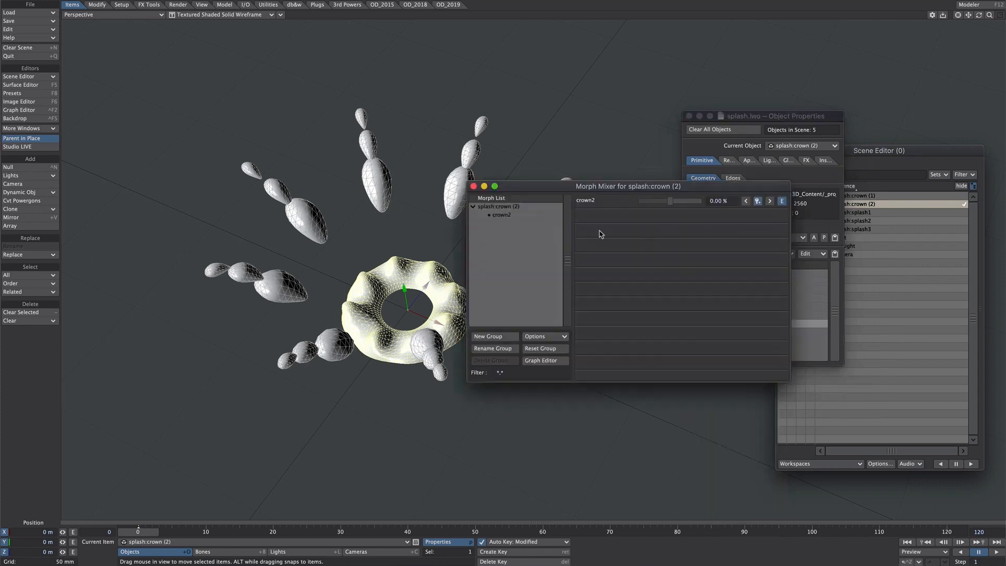
left_click_drag(671, 202, 700, 202)
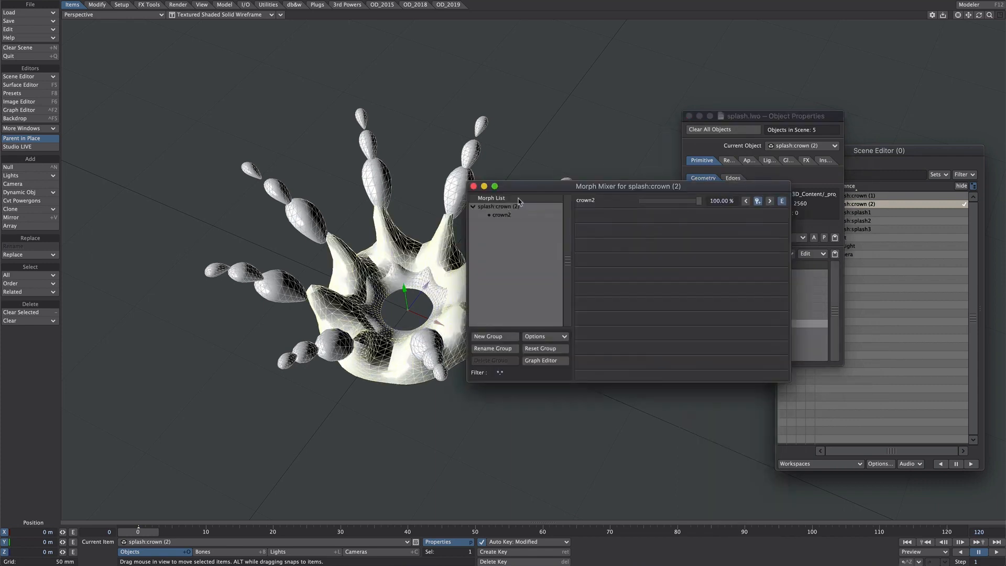
left_click(474, 187)
left_click(689, 116)
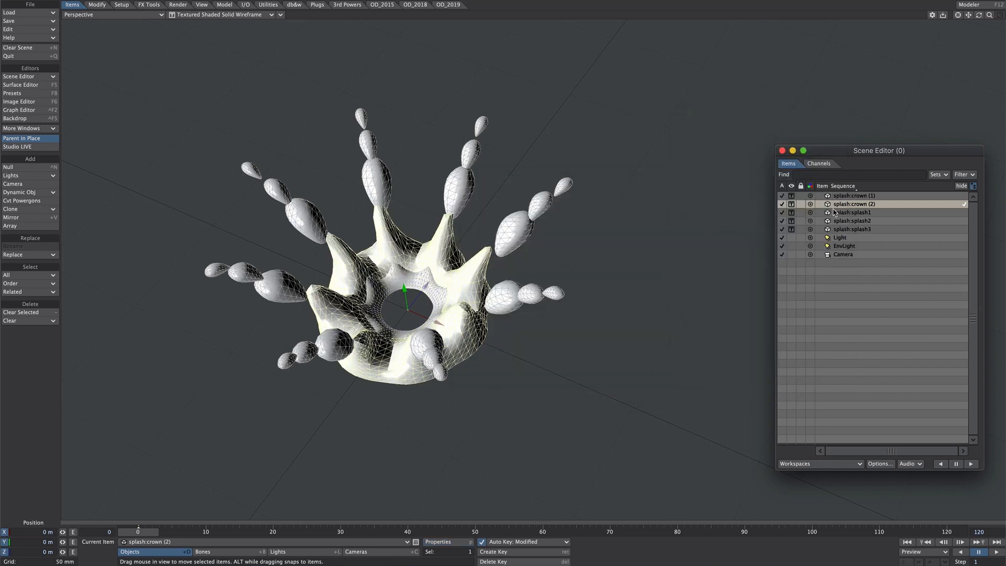
- Select the crown and splash objects one after another to review their order as animation stages
left_click(850, 197)
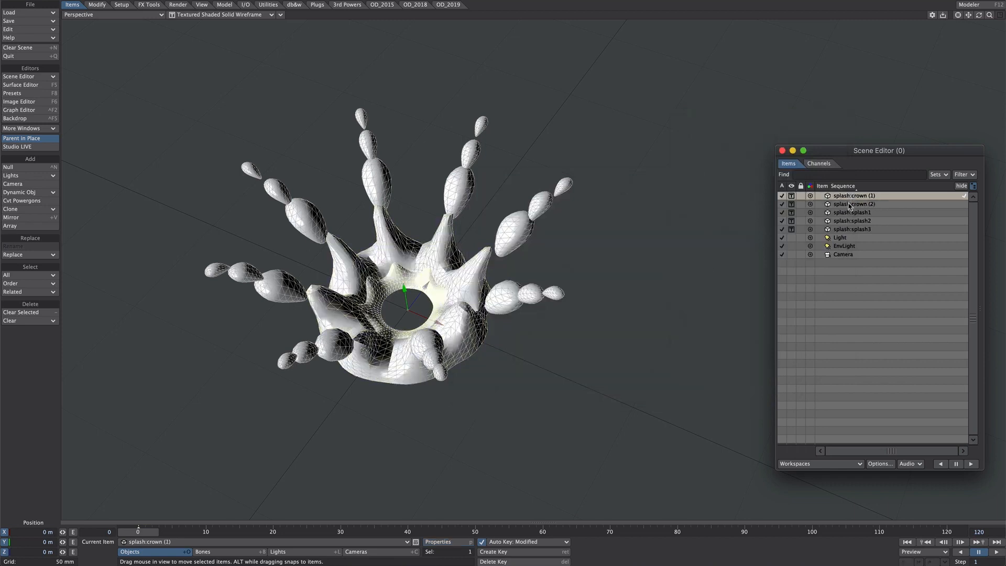
left_click(851, 221)
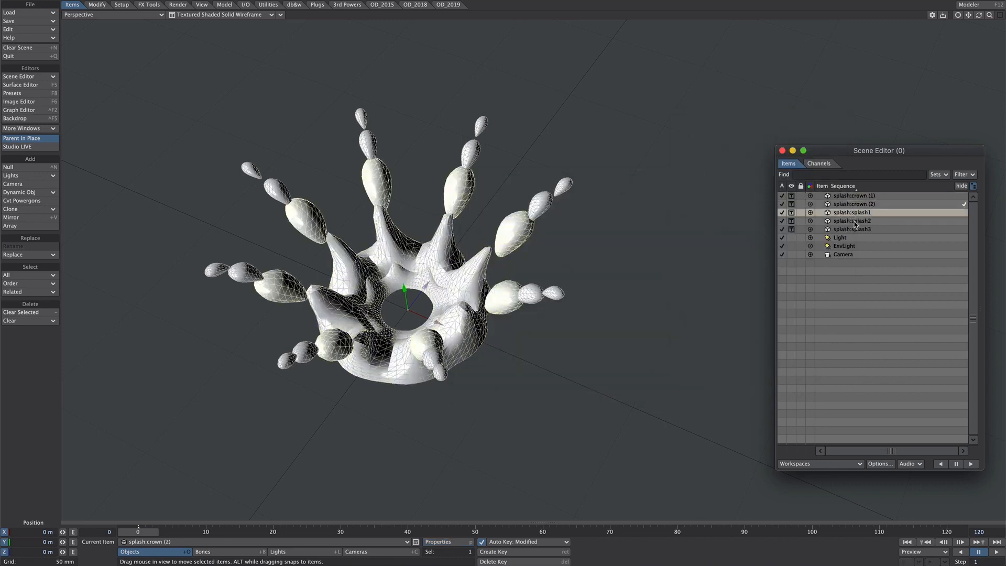
left_click(855, 231)
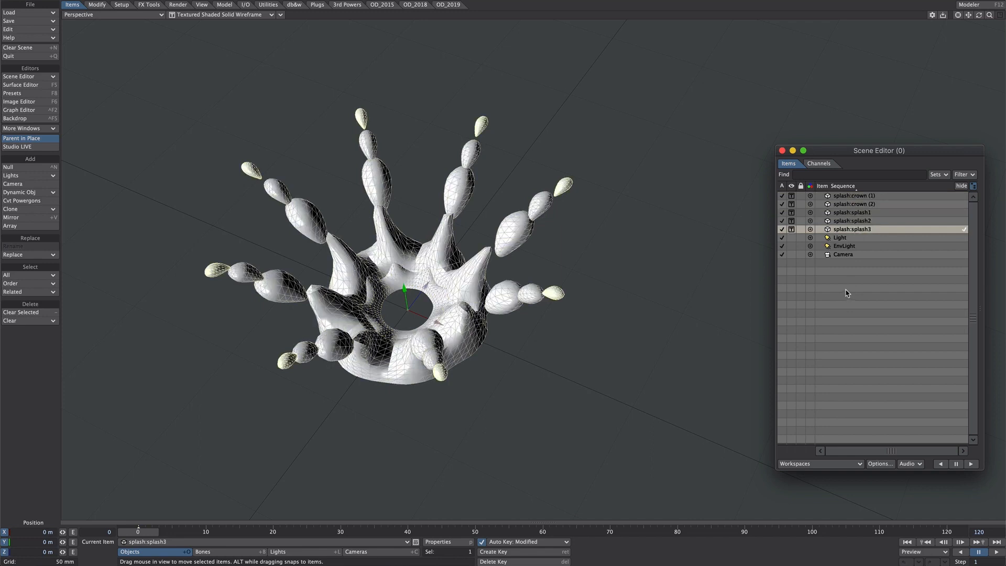
- Select all five crown and splash objects and set their X, Y and Z scale to 0
left_click(851, 196)
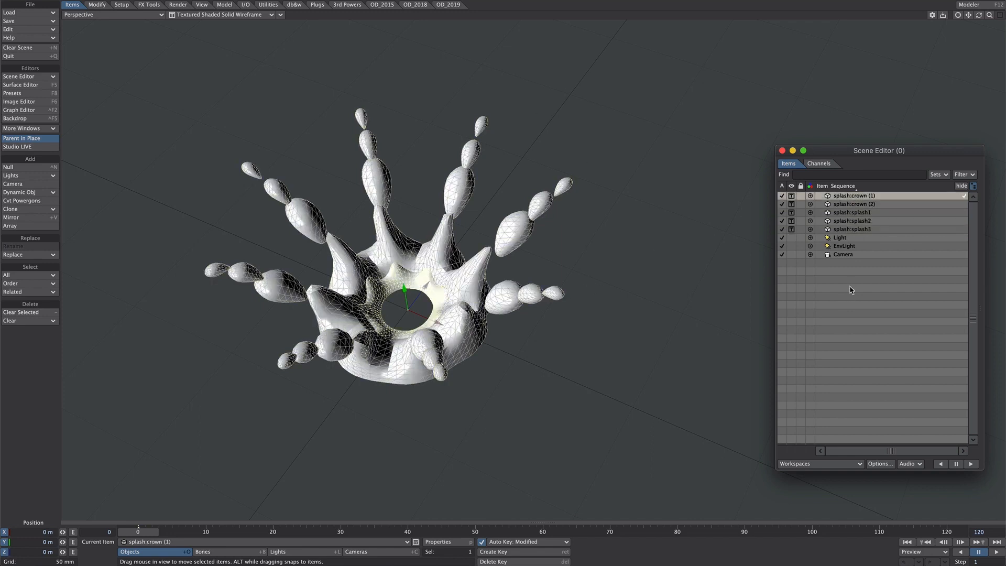
left_click(853, 230, "shift")
type("h")
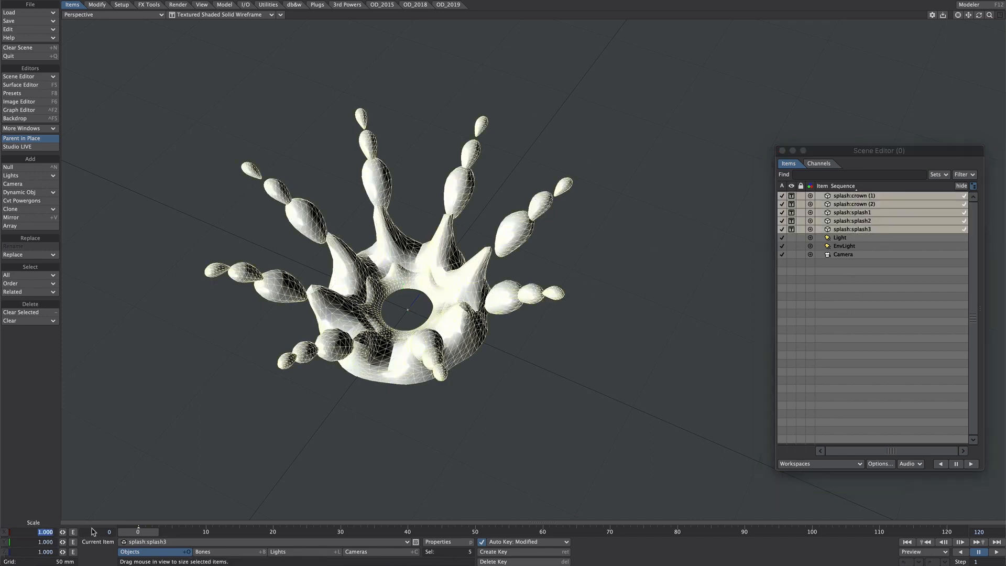
type("0")
key("Tab")
type("0")
key("Tab")
type("0")
- Create a motion key at frame 0 for the five selected objects, limited to the scale channels
key("Return")
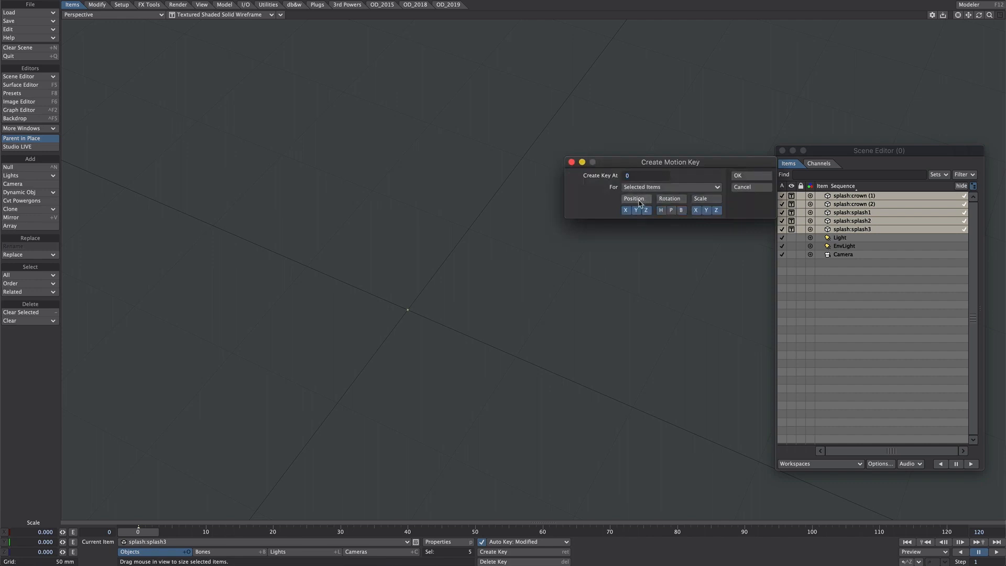
left_click(637, 200)
key("Return")
- At frame 1, set the X, Y and Z scale of the five selected objects to 1
key("Right")
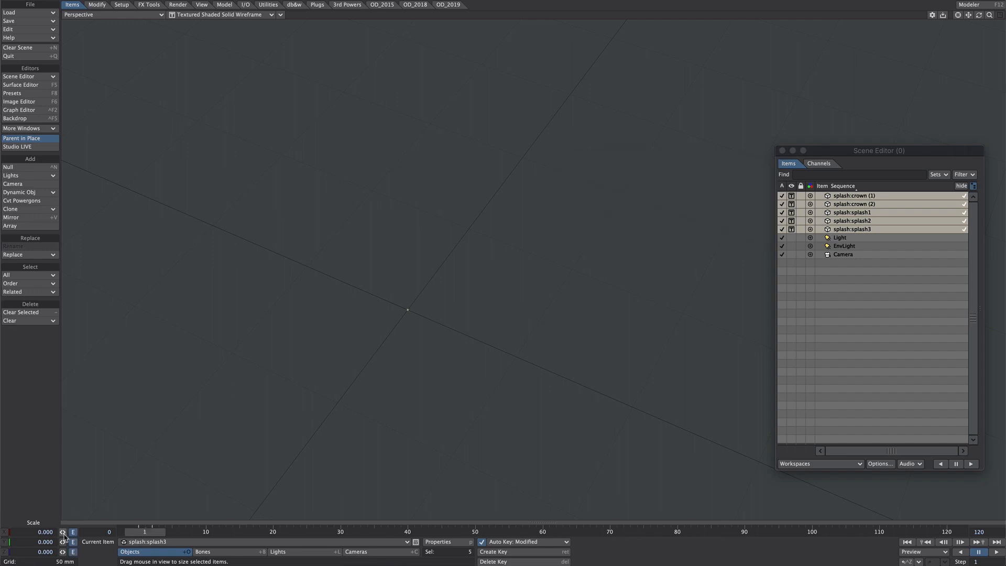
left_click(34, 530)
type("1")
key("Tab")
type("1")
key("Tab")
type("1")
key("Return")
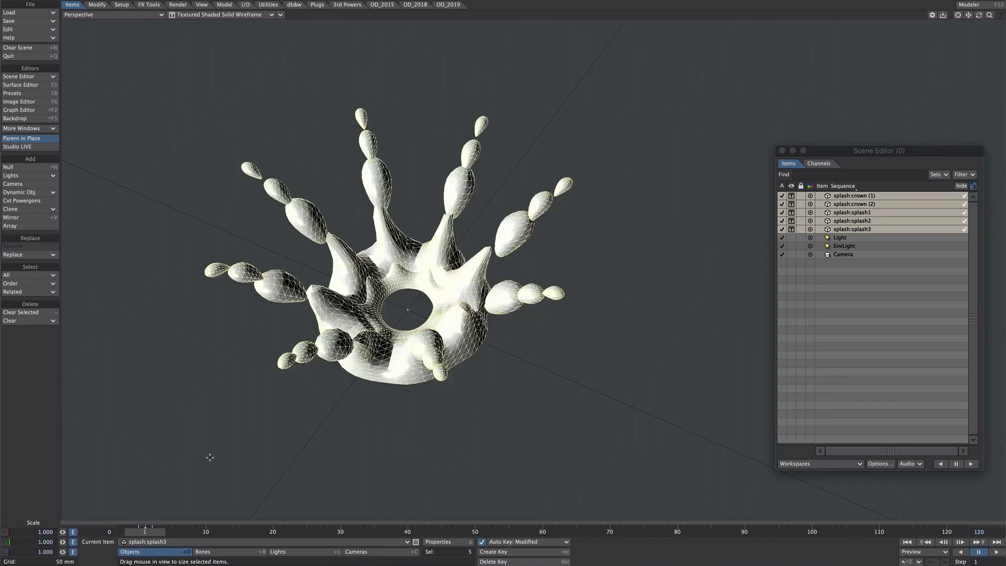
- Key the selected objects at scale 0 on frame 2 and again on frame 20
key("Left")
key("Right")
key("Right")
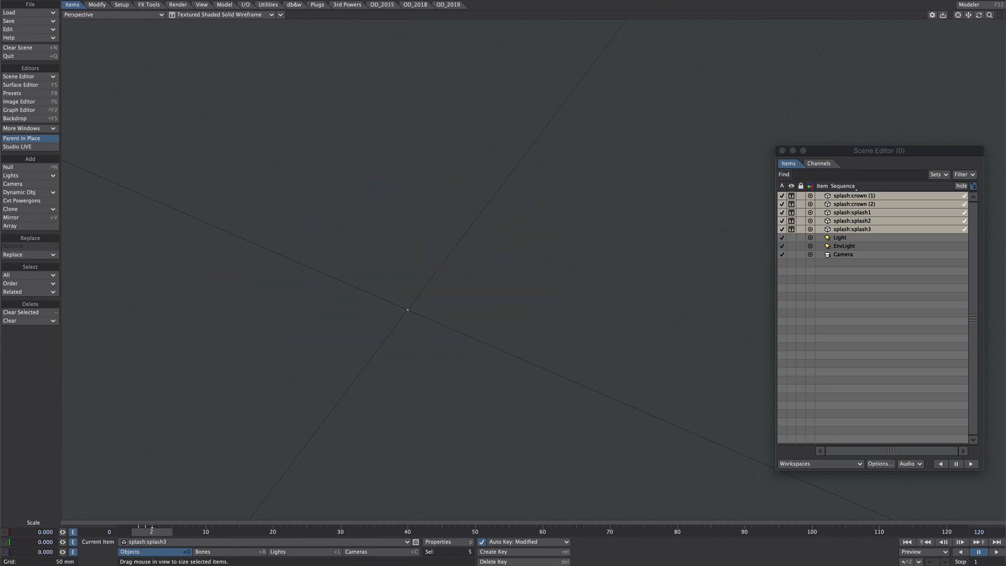
left_click_drag(152, 532, 273, 532)
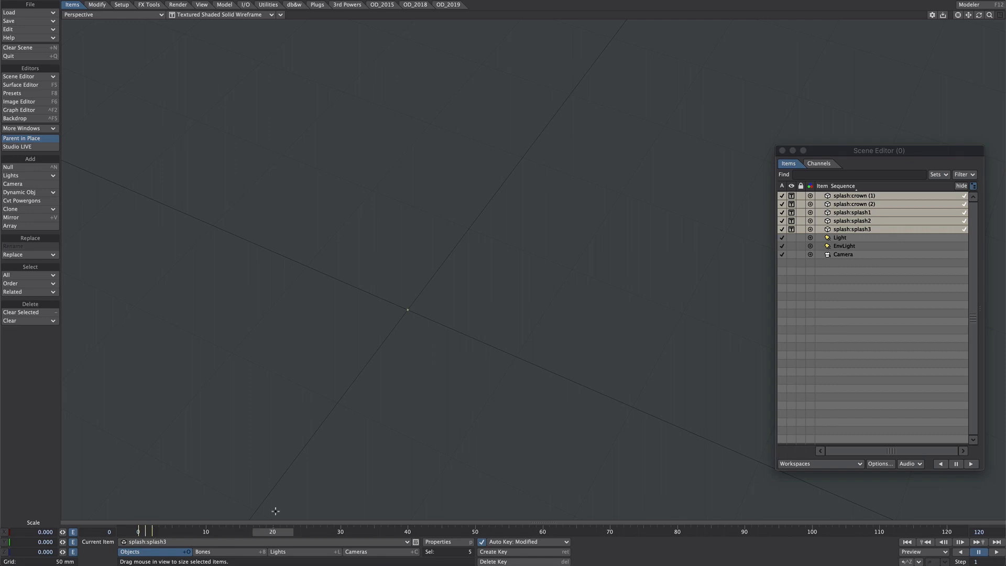
key("Return")
key("Return")
- Open the Graph Editor for the selected objects and filter its curve list to the scale channels
key("ctrl+F2")
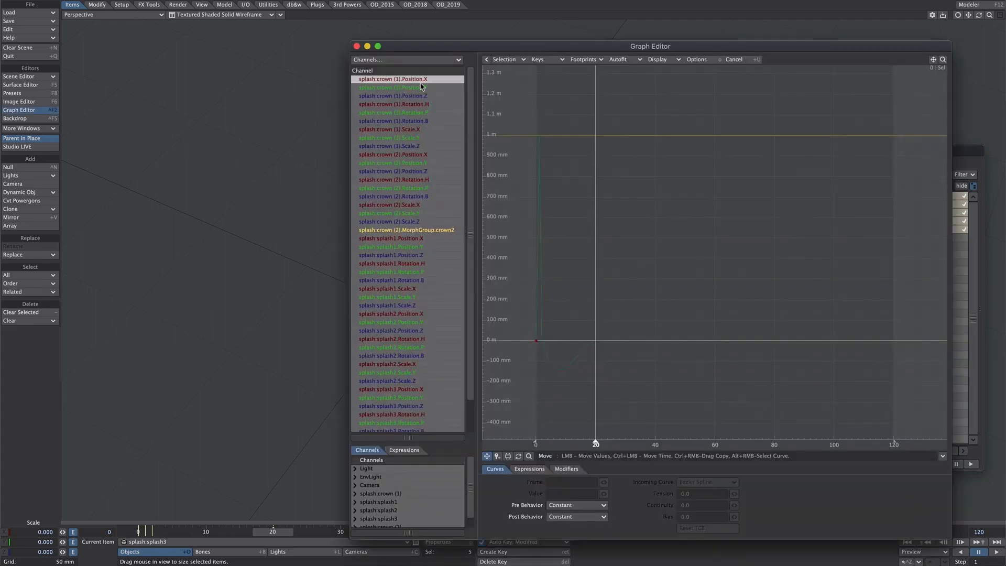
left_click(504, 59)
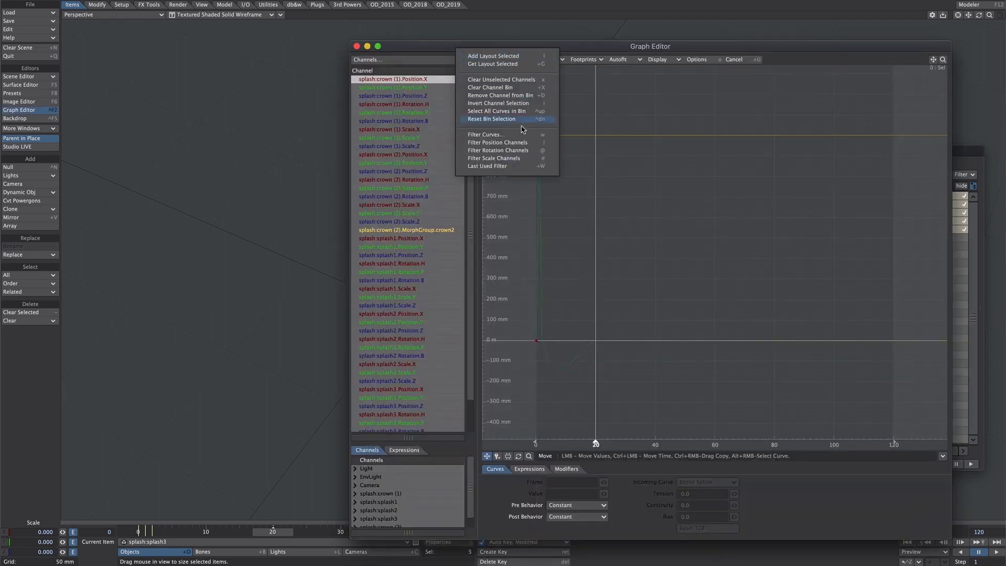
left_click(526, 157)
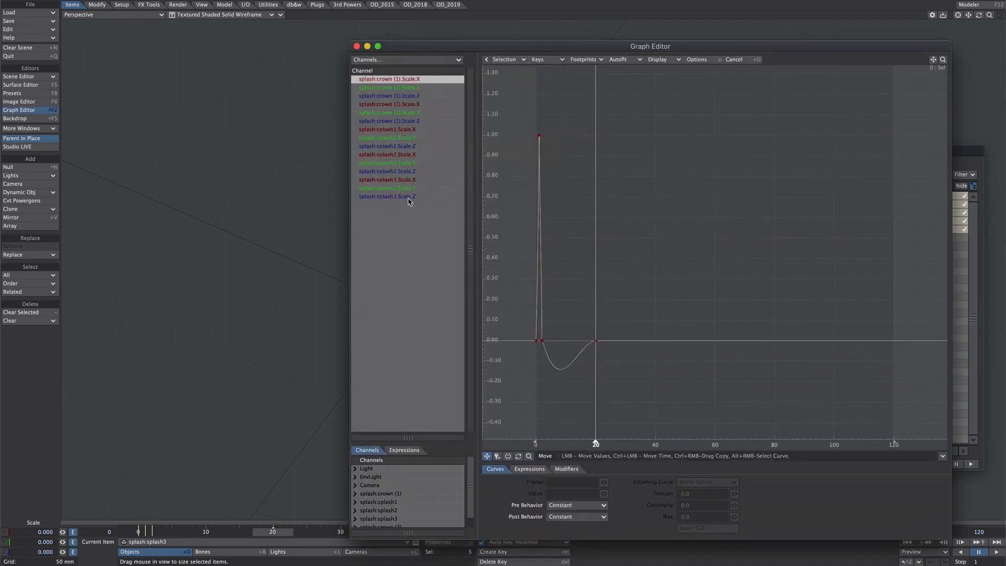
- Select every key on all the listed scale curves and set their incoming curve to Stepped
left_click(406, 196, "shift")
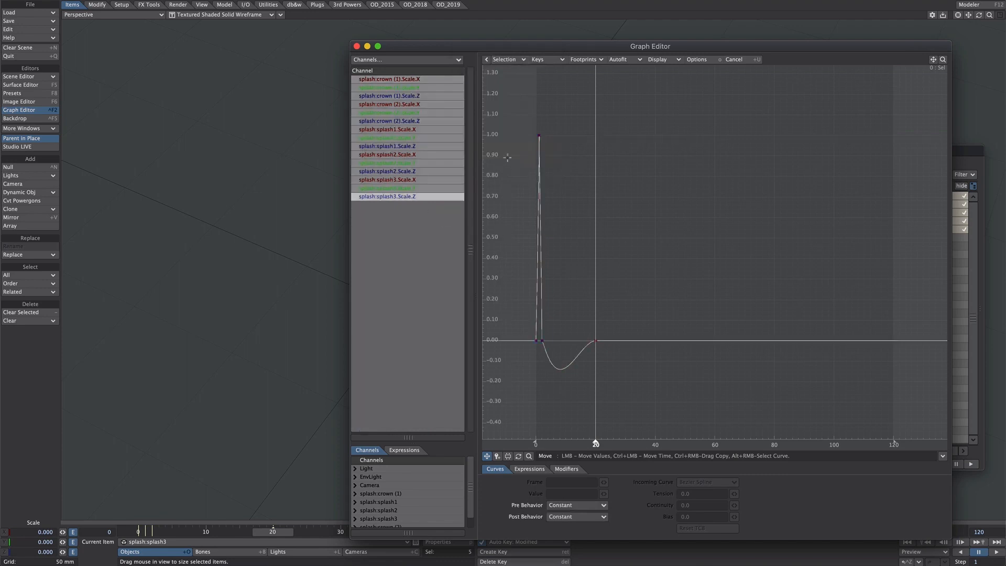
left_click_drag(508, 158, 580, 265, "ctrl+alt")
right_click_drag(714, 97, 515, 337)
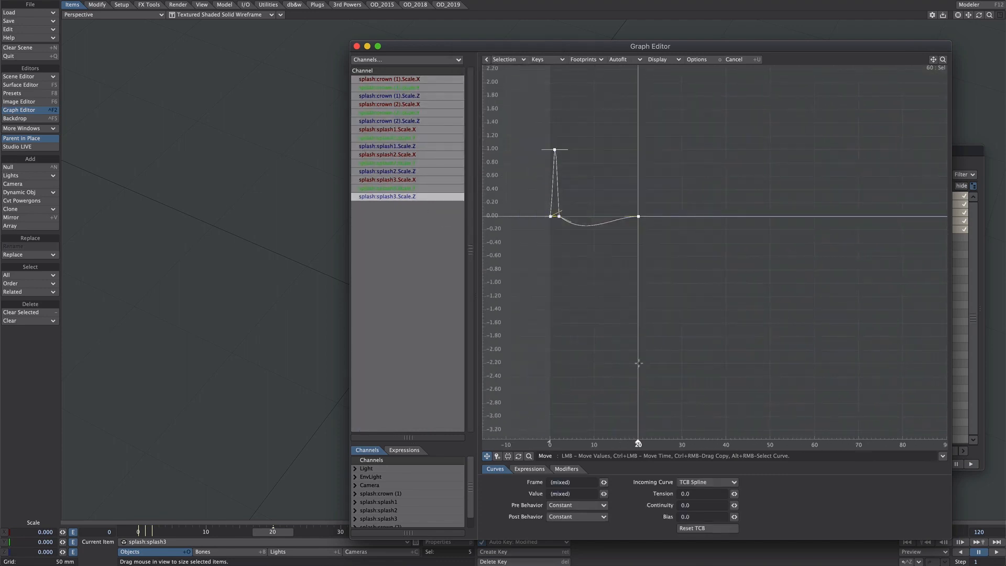
left_click(704, 482)
left_click(702, 517)
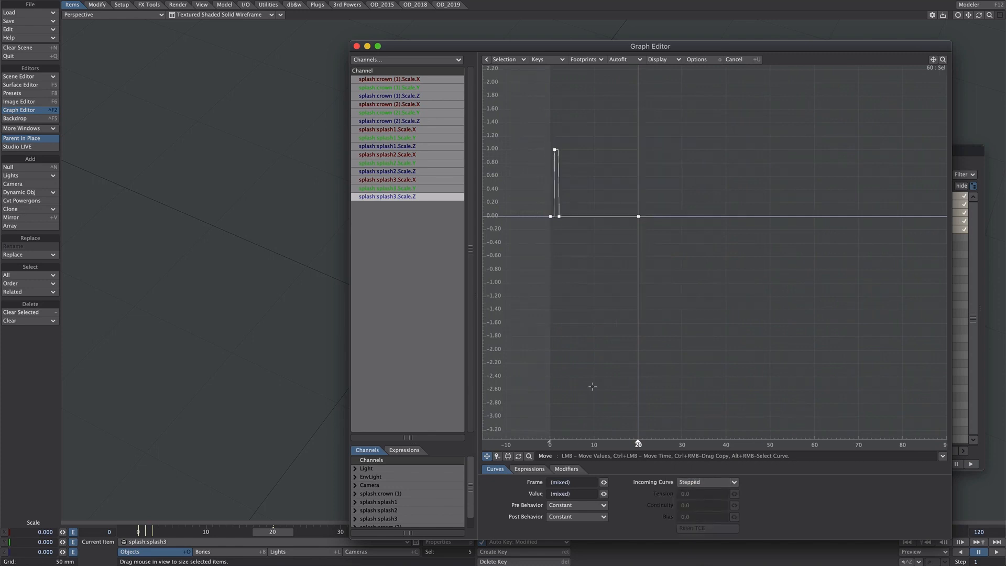
- Set the post behavior of the scale curves to Repeat and close the Graph Editor
left_click(560, 517)
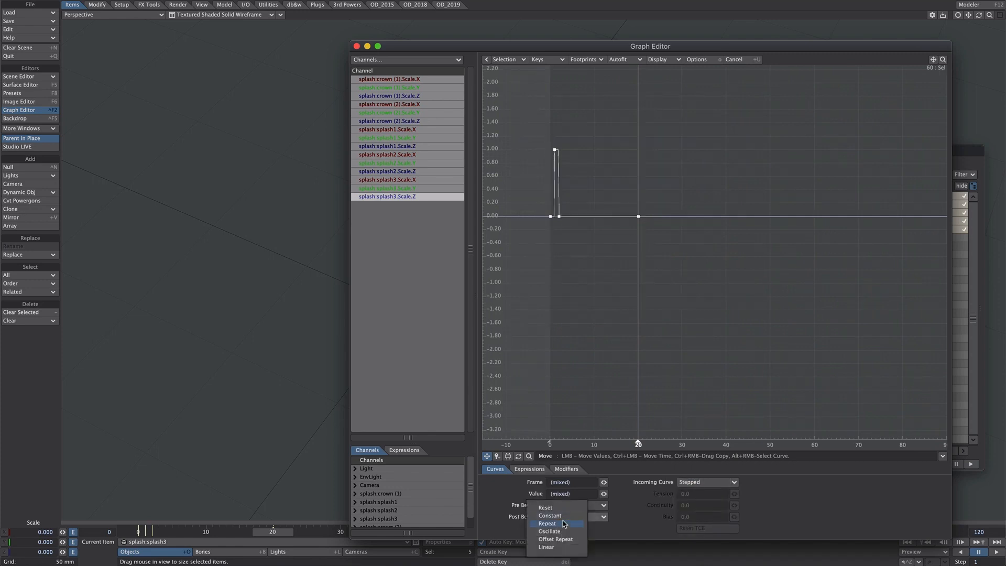
left_click(566, 526)
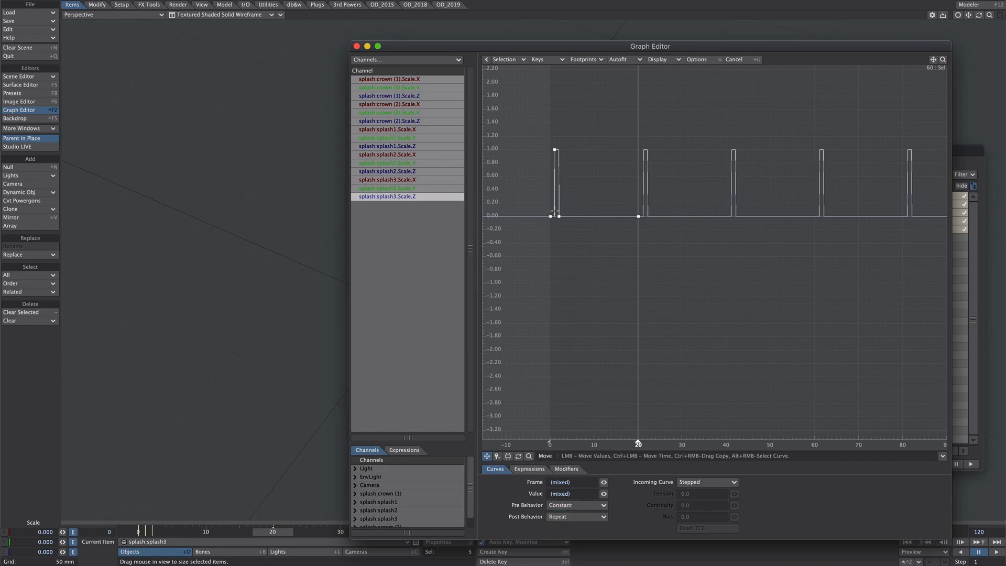
left_click(357, 46)
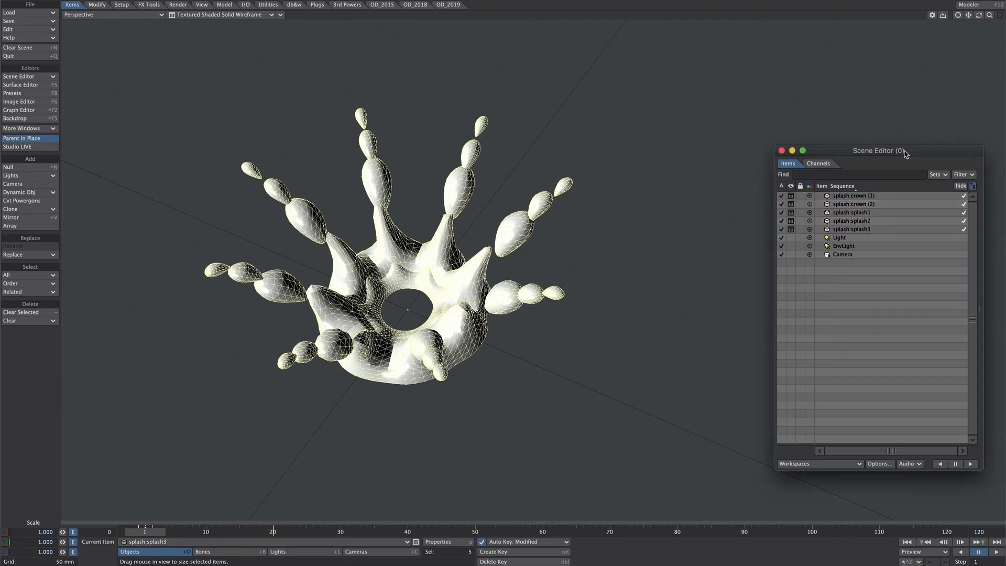
- Enlarge the Scene Editor and reveal the Dope Sheet beside its item list
left_click_drag(911, 156, 706, 93)
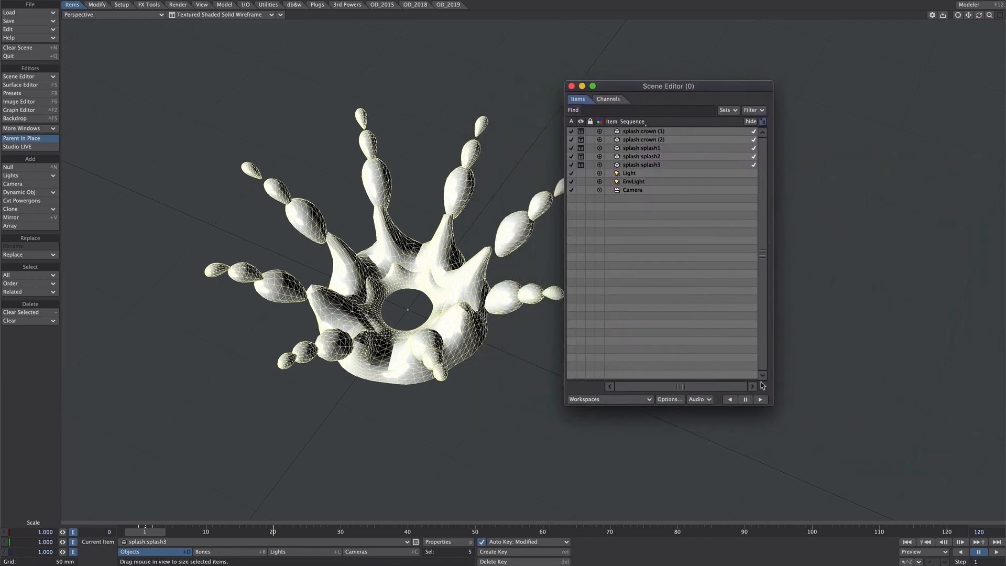
left_click_drag(774, 405, 955, 454)
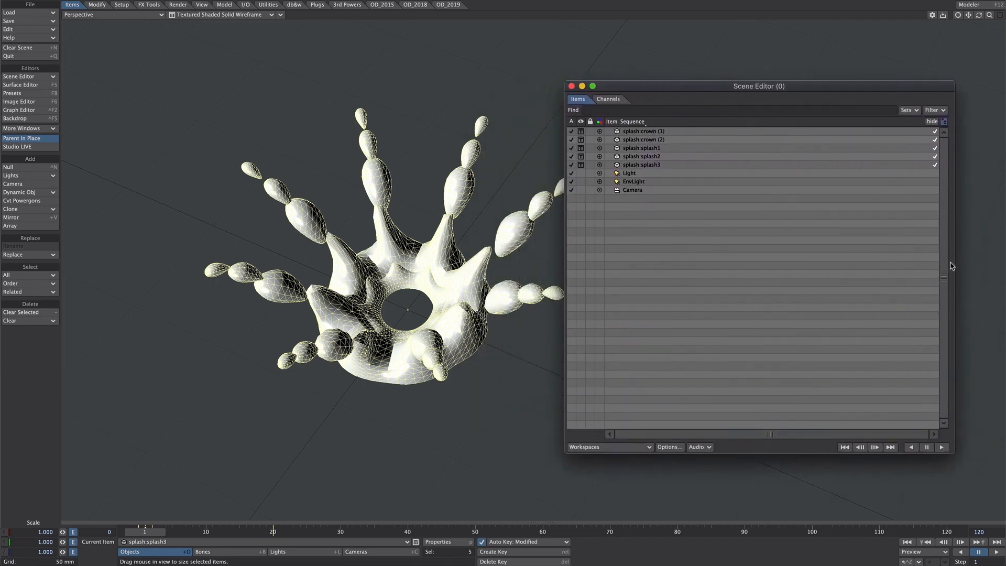
left_click_drag(936, 272, 733, 286)
- Shift the keys of crown (2), splash1, splash2 and splash3 by 1, 2, 3 and 4 frames respectively, and play the animation
left_click_drag(738, 166, 738, 142)
left_click(739, 132)
left_click(739, 140)
left_click(739, 149)
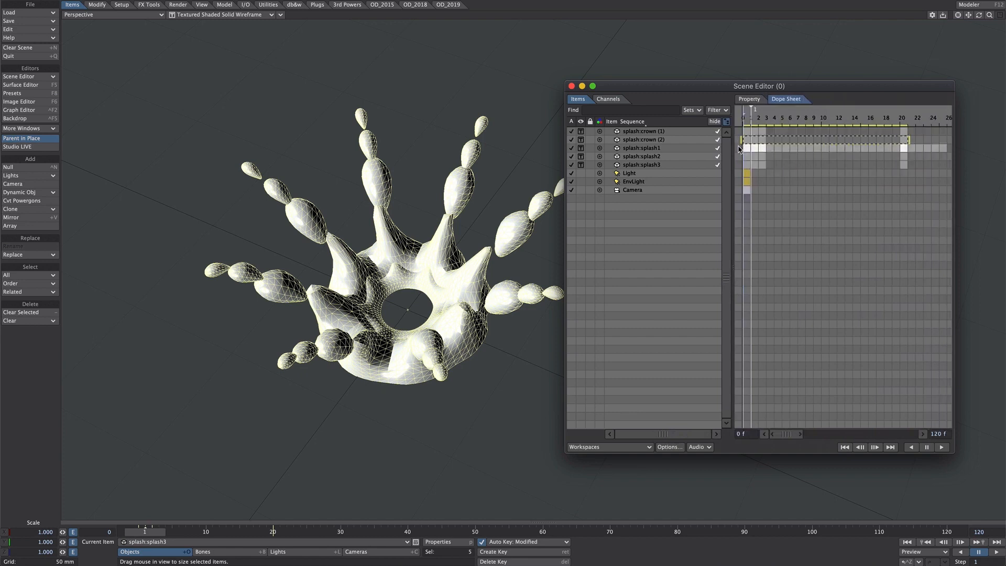
left_click(740, 165)
left_click(740, 141)
left_click(740, 165, "shift")
left_click_drag(747, 164, 780, 167)
left_click(740, 150)
left_click(740, 165, "shift")
left_click(740, 157)
left_click(741, 165, "shift")
left_click(743, 166)
left_click(997, 552)
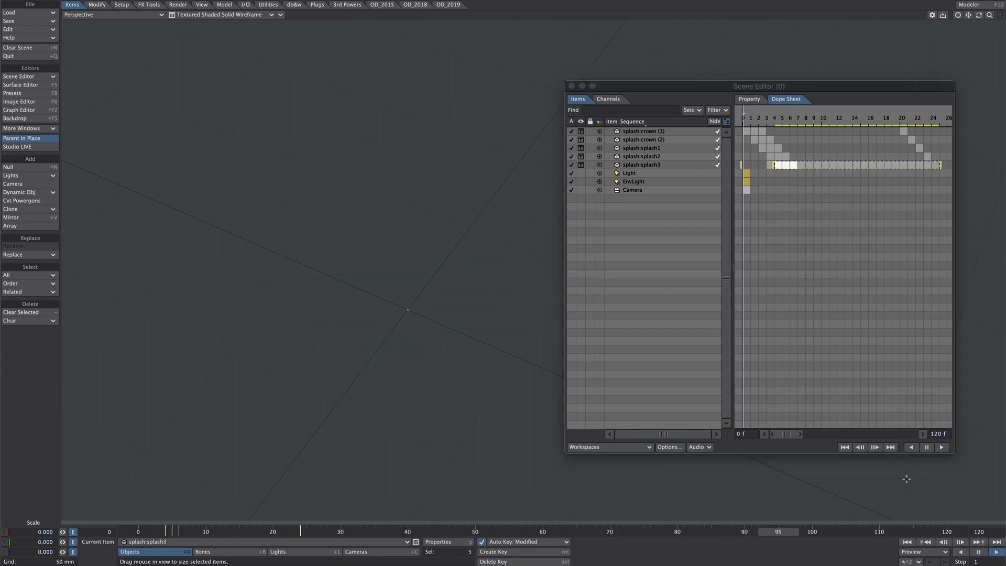
left_click(977, 553)
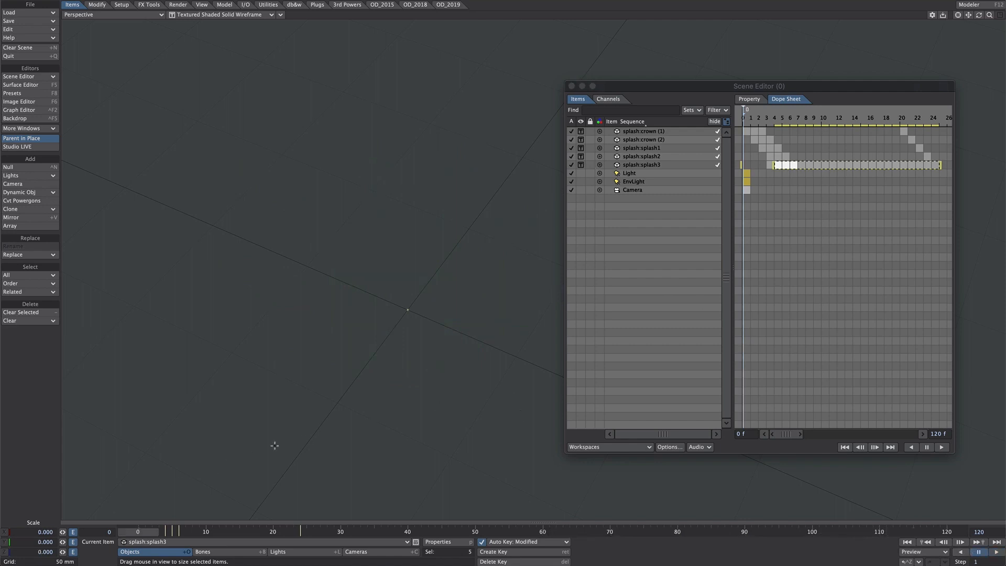
- Group the two crown and three splash objects with LW_CreateGroup under the name SPLASH
left_click(653, 132)
left_click(648, 167, "shift")
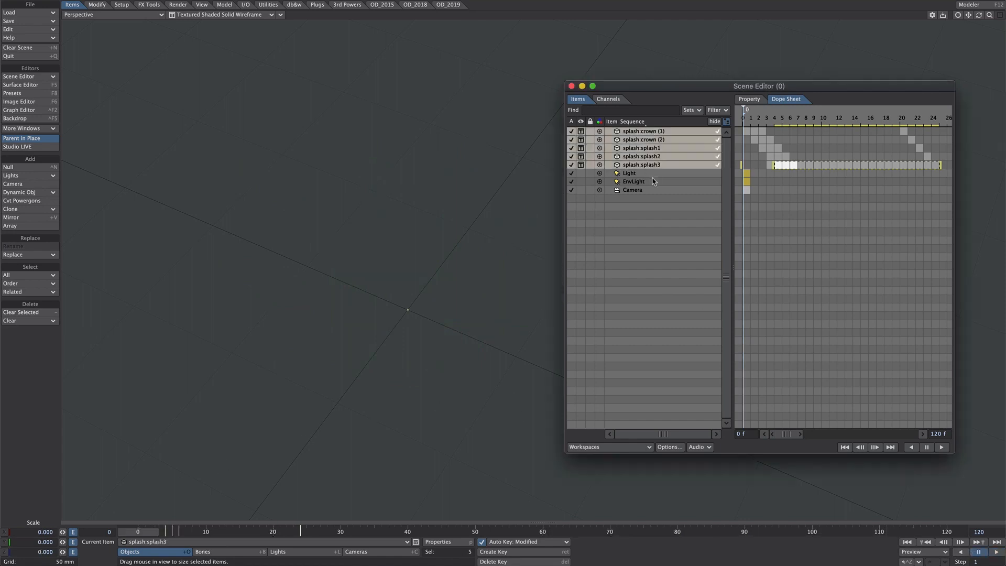
key("Tab")
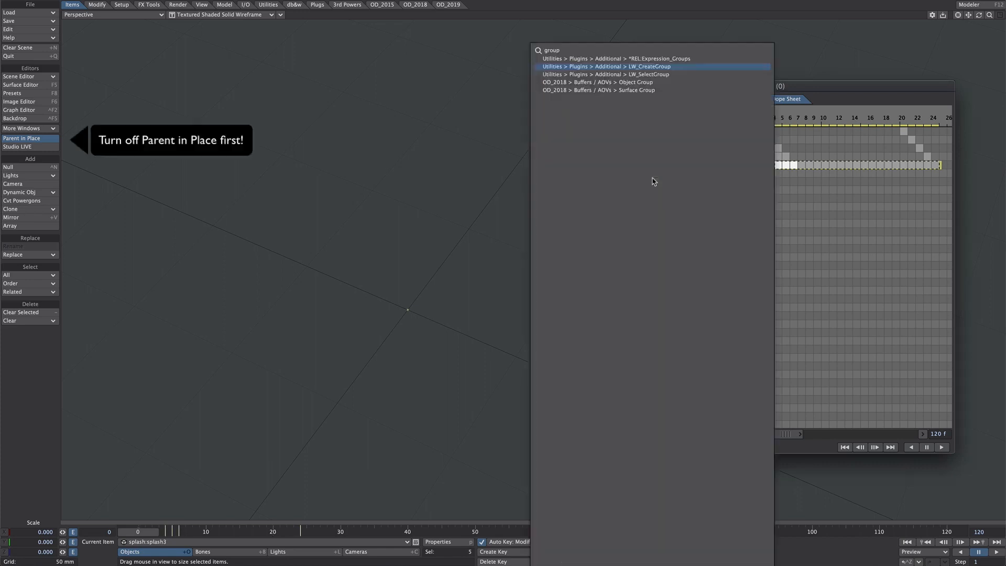
key("Return")
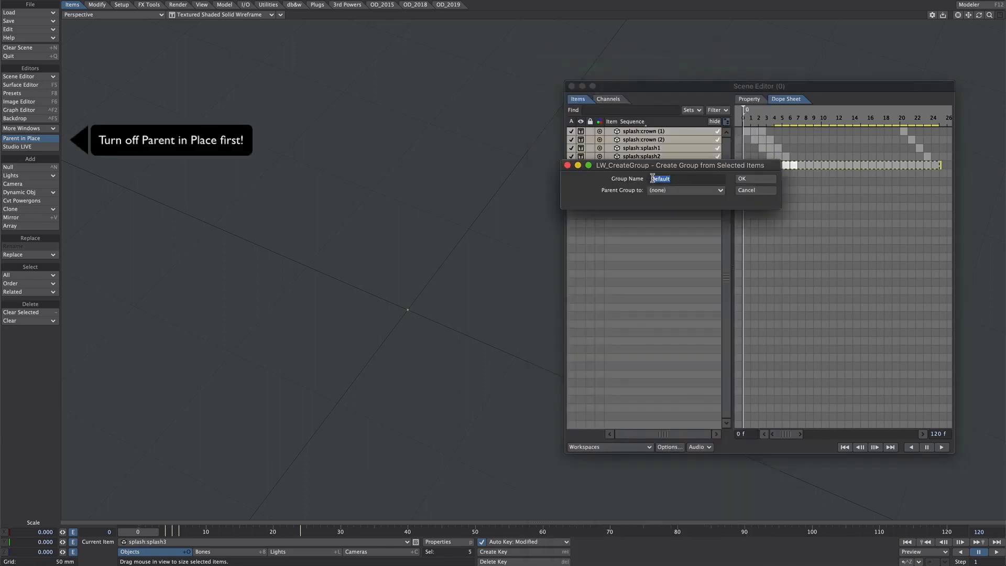
type("SPLASH")
key("Return")
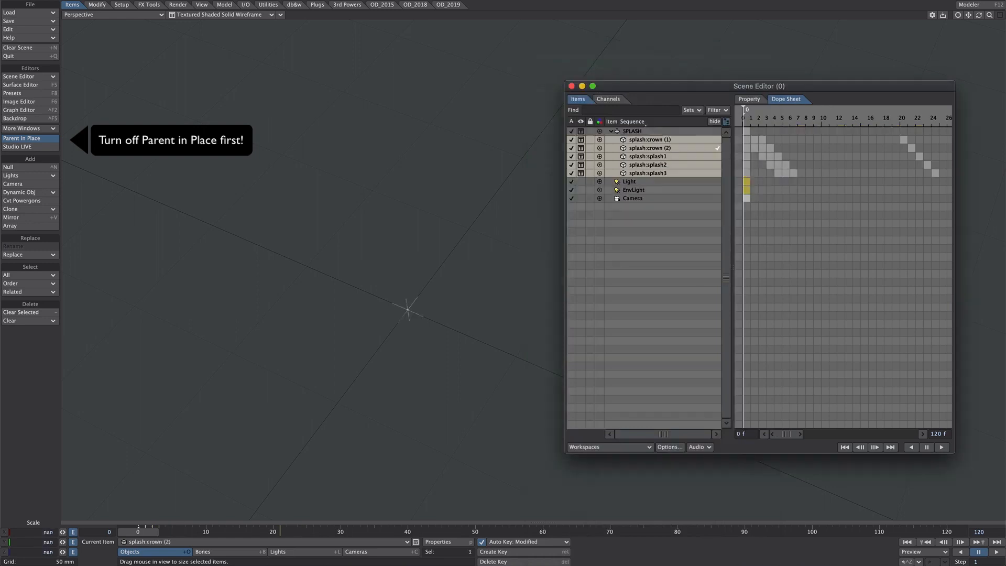
- Go through the grouped objects from splash:crown (1) to splash:splash3 and check their scale values at frame 3
left_click(645, 172)
left_click(650, 140)
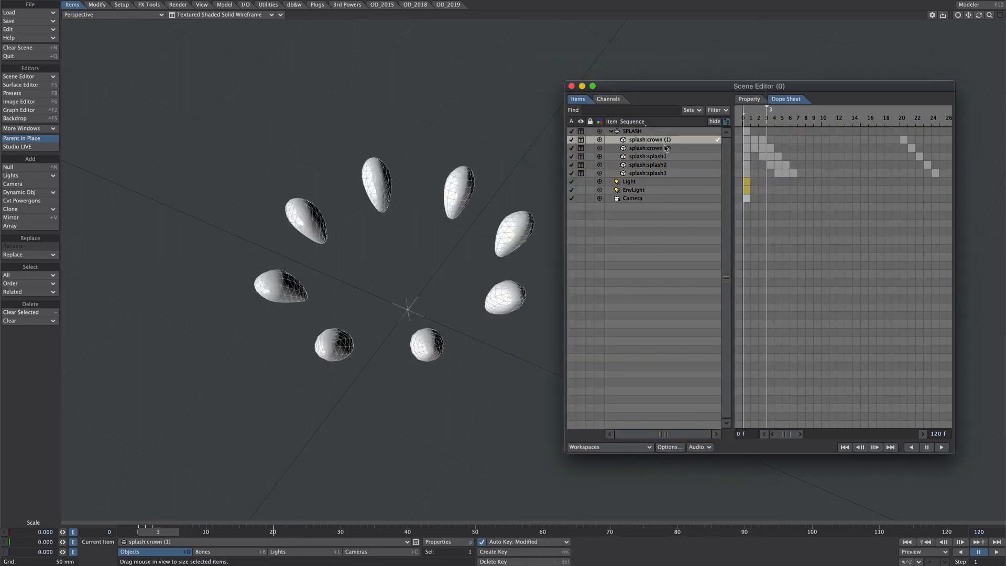
key("Down")
key("Down")
key("Down")
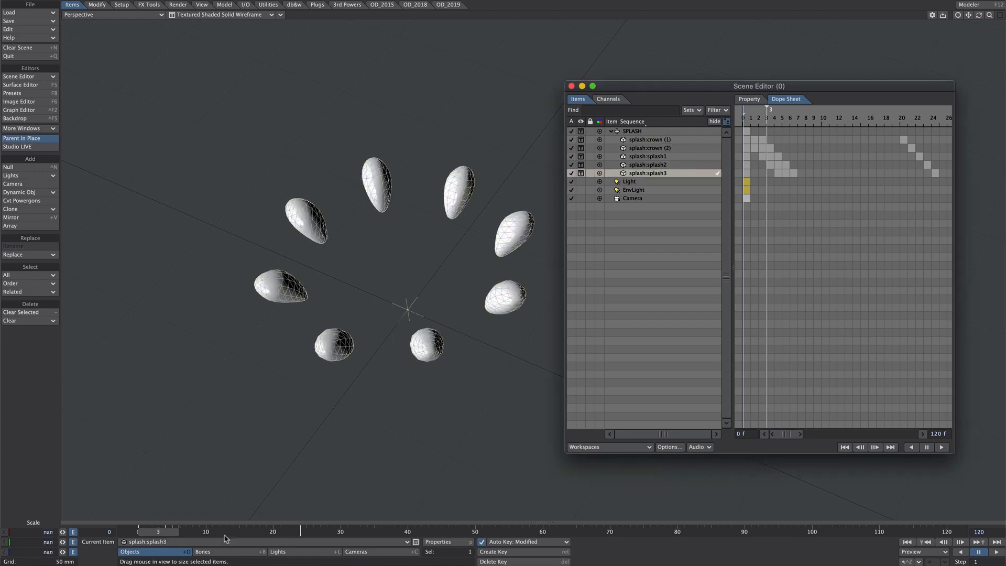
mouse_move(159, 533)
left_mouse_down()
mouse_move(187, 534)
mouse_move(160, 534)
left_mouse_up()
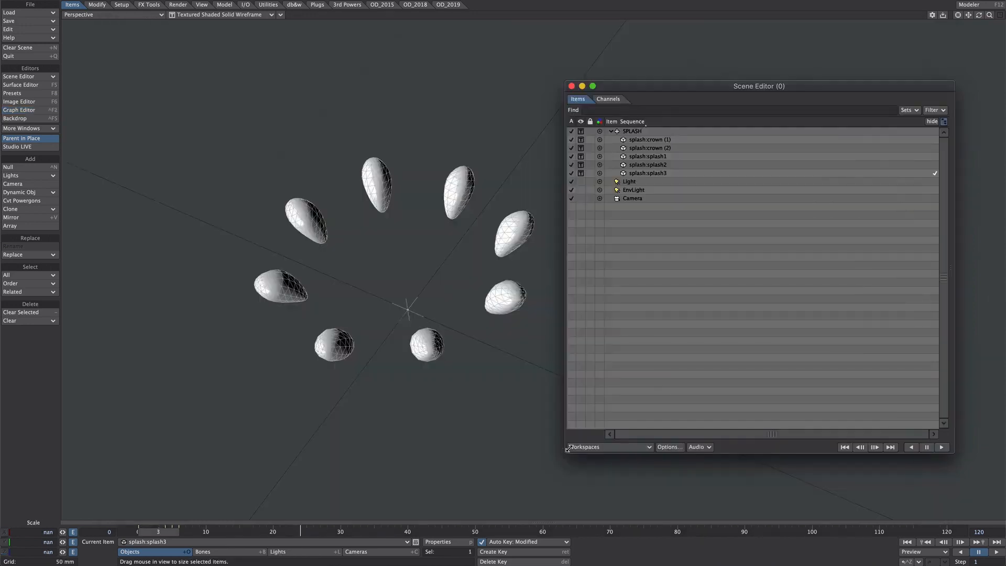
- Narrow the Scene Editor and add a null object named INSTANCES to the scene
left_click_drag(569, 449, 748, 450)
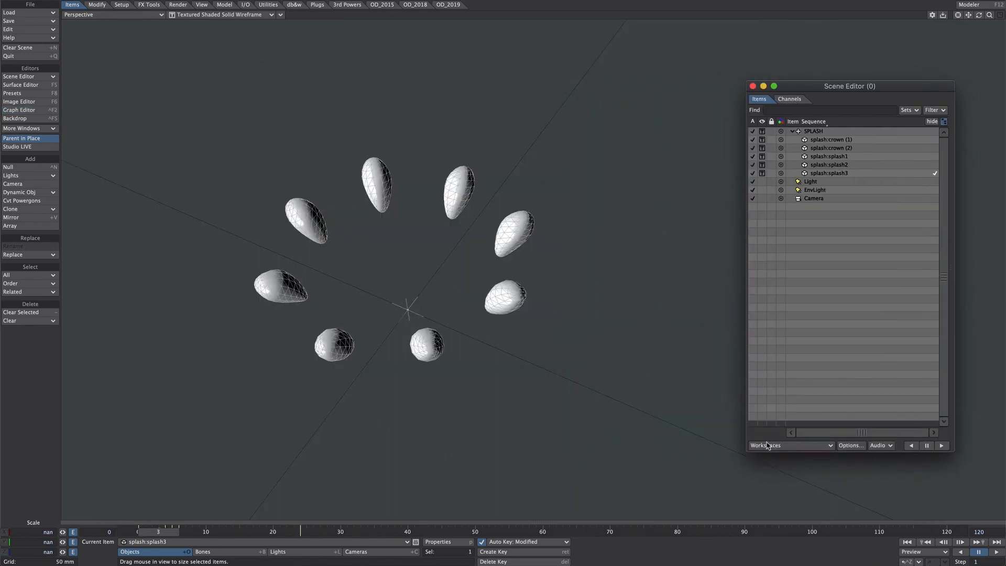
key("ctrl+n")
type("INSTANCES")
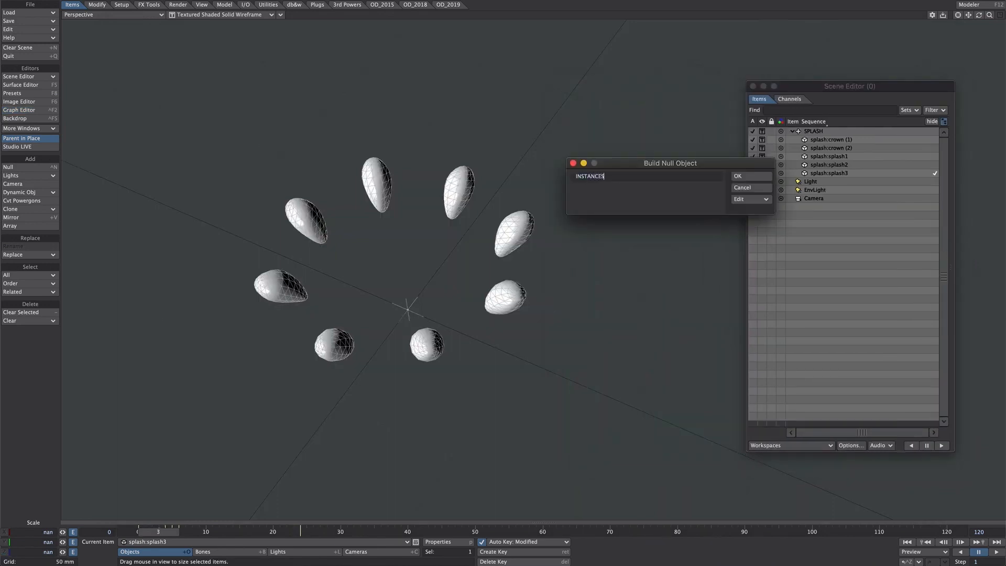
key("Return")
scroll(548, 277, "down", 3)
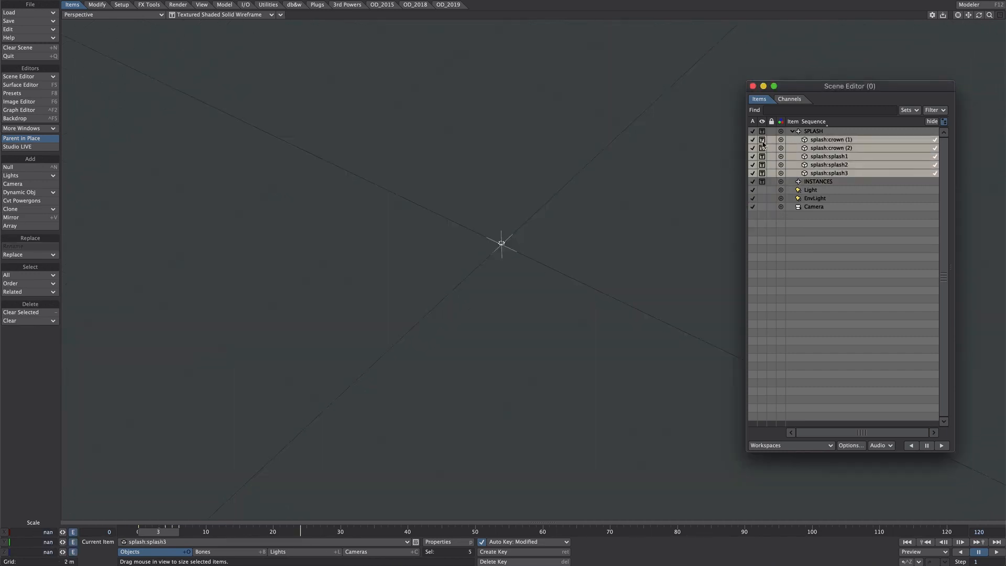
- Set the visibility of the five crown and splash objects to Hidden and deactivate them
left_click(763, 141)
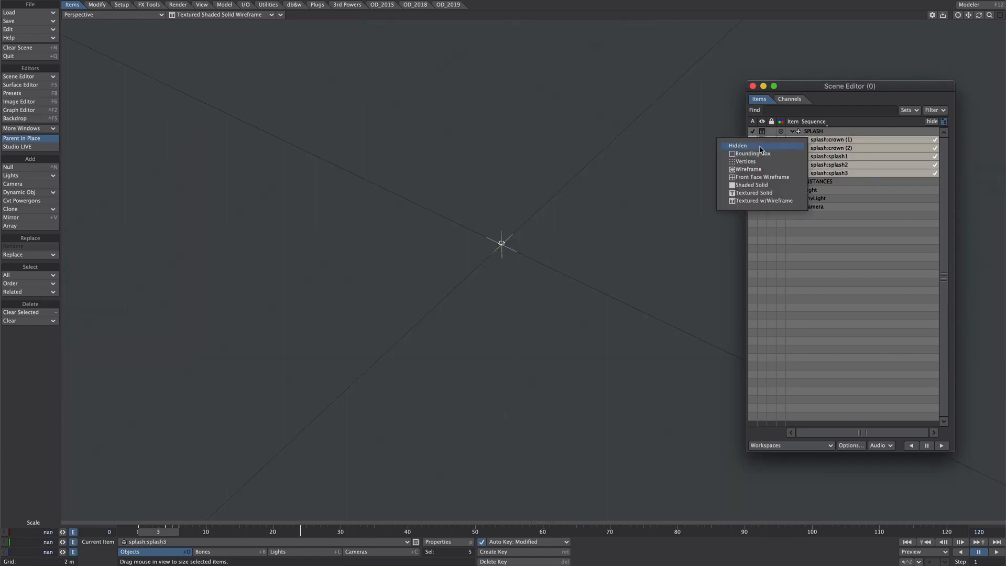
left_click(758, 148)
left_click(754, 142)
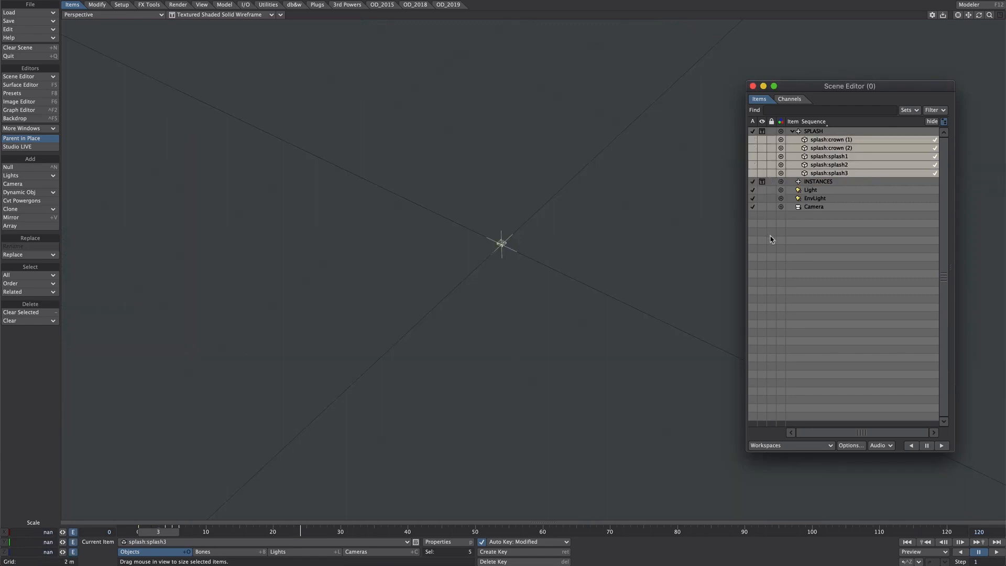
- Add an FX Emitter to the INSTANCES null in its object properties
left_click(819, 182)
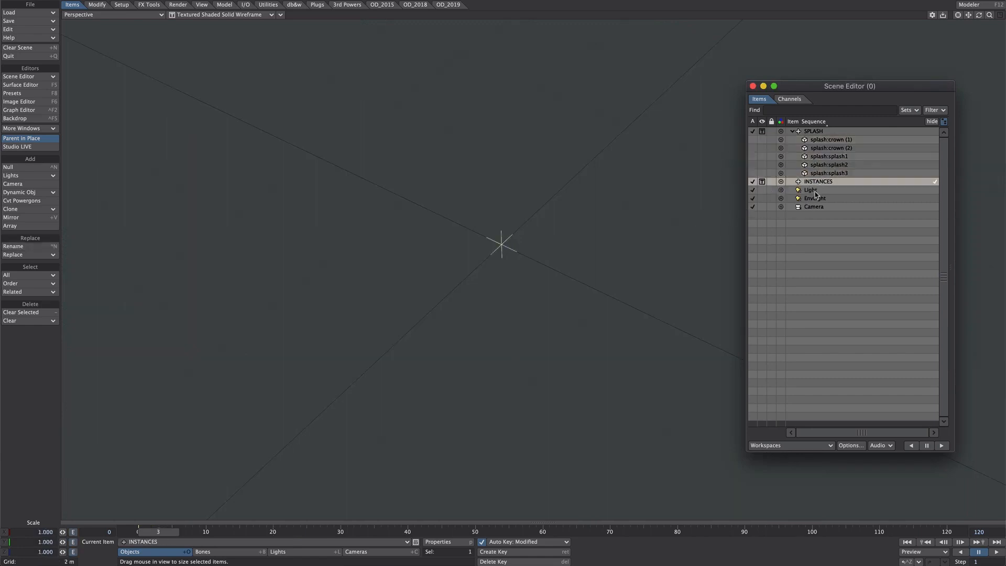
key("p")
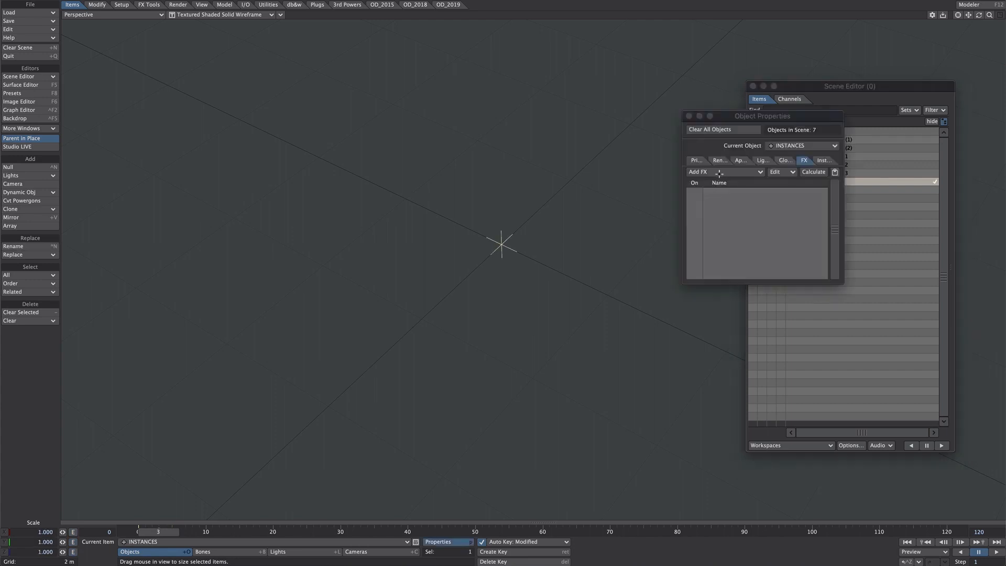
left_click(719, 173)
left_click(722, 223)
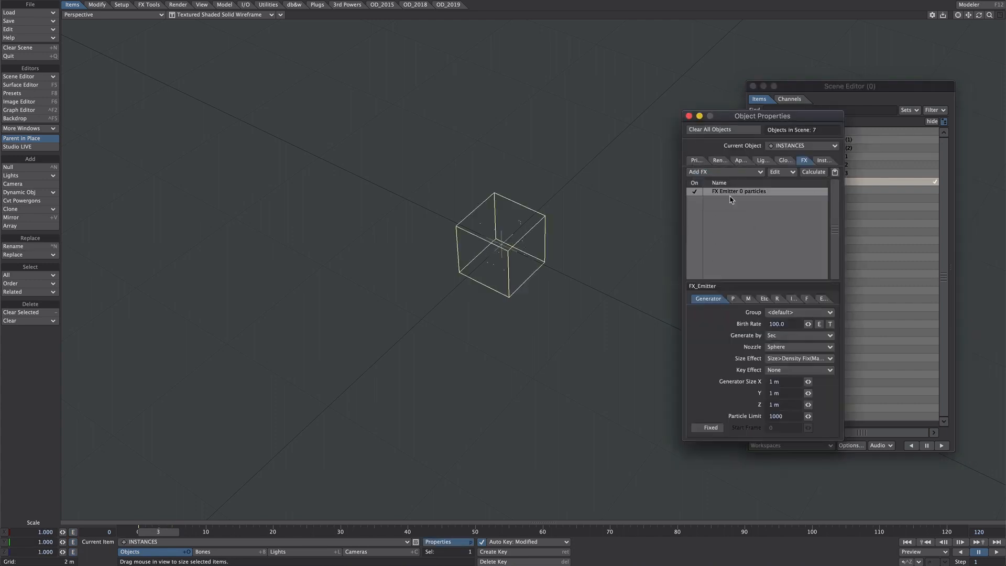
- Set the emitter's generator size to 5 m in X, 0 m in Y and 5 m in Z
double_click(781, 393)
type("0")
key("Tab")
left_click_drag(784, 382, 758, 382)
type("5")
key("Tab")
key("Tab")
type("5")
key("Return")
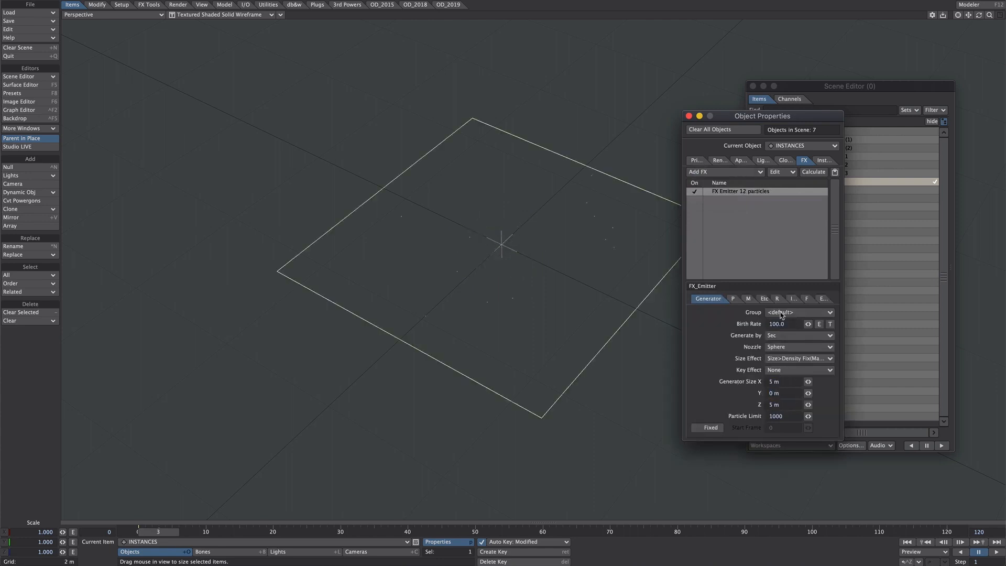
- Make the emitter generate by Frame with a birth rate of 10 and a Box nozzle
left_click(780, 336)
left_click(780, 328)
left_click_drag(786, 325, 742, 326)
type("10")
key("Return")
left_click(800, 347)
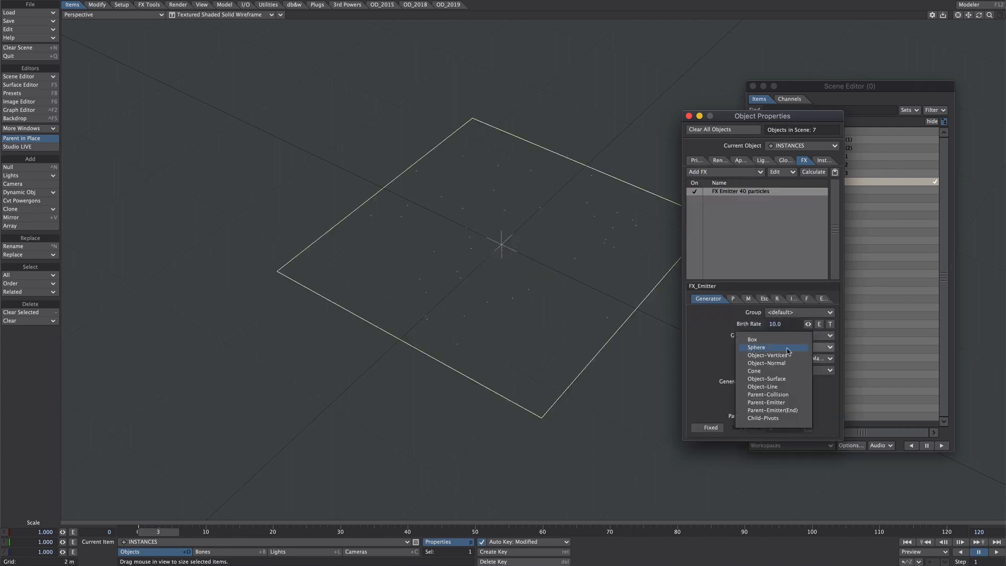
left_click(782, 350)
- Set the particle life time to 15 frames with a variation of 0, and the emitter's birth rate to 5
left_click(733, 299)
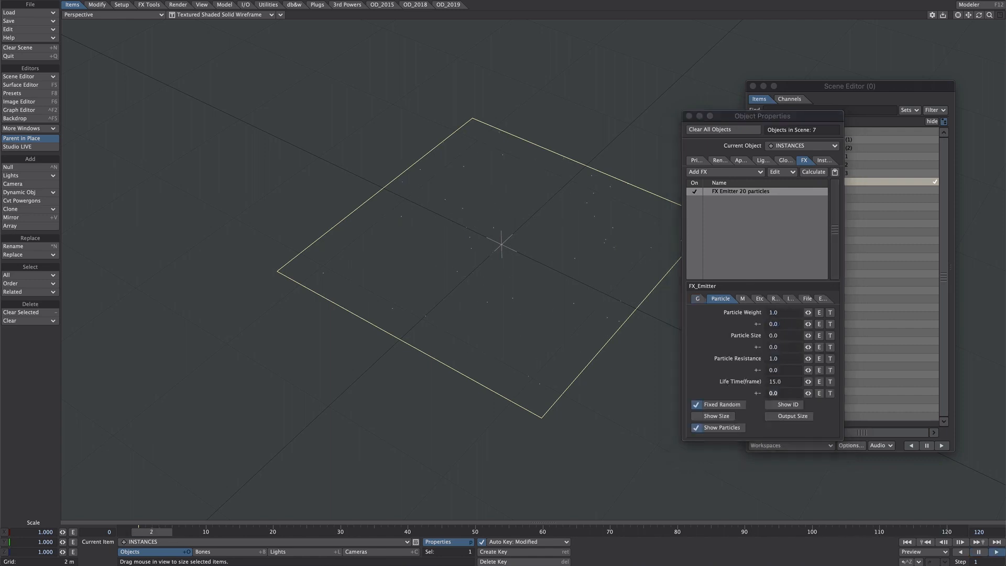
left_click(697, 299)
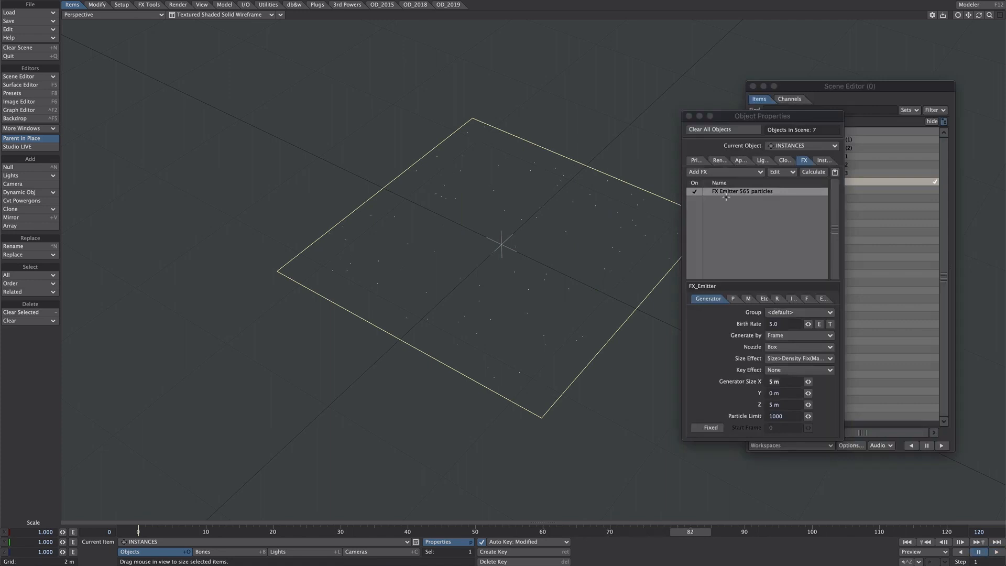
- Add an Instance Generator to the INSTANCES null and add SPLASH as its instanced object
left_click(822, 161)
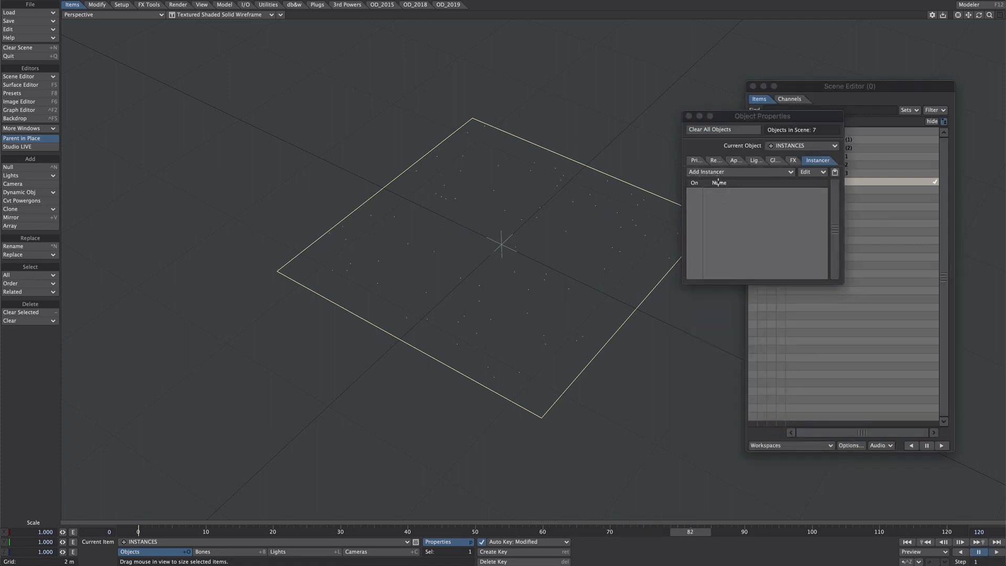
left_click(720, 171)
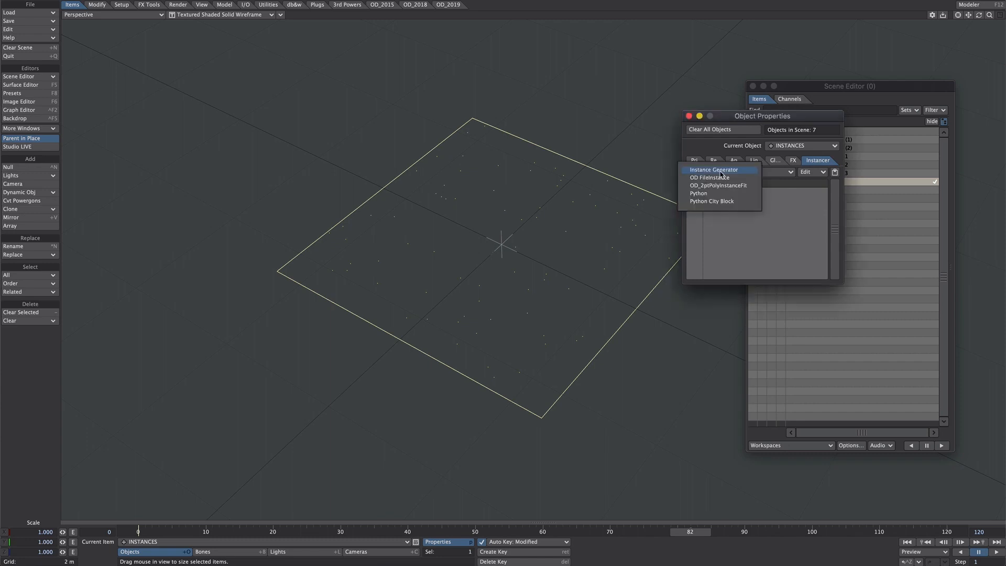
left_click(722, 172)
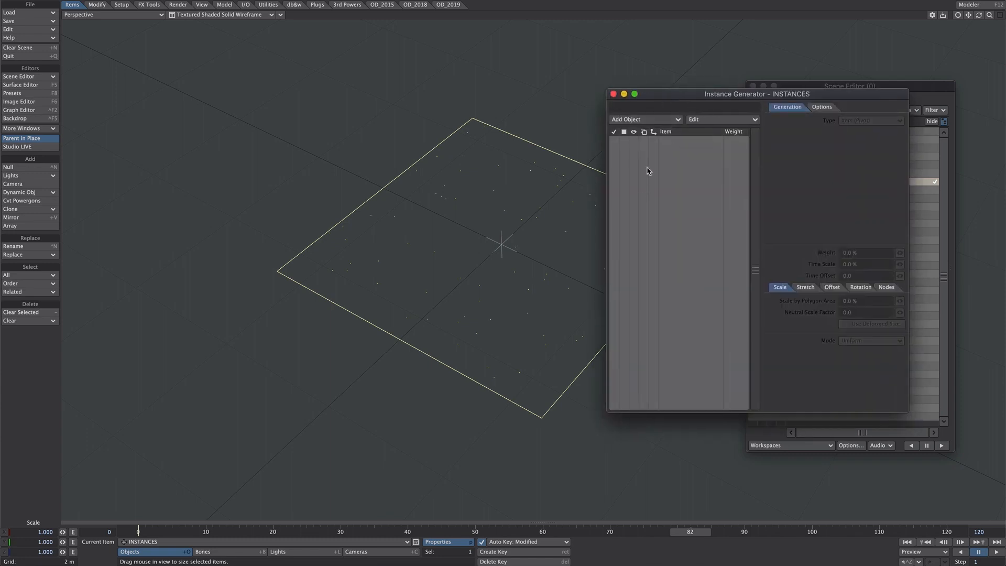
left_click(617, 122)
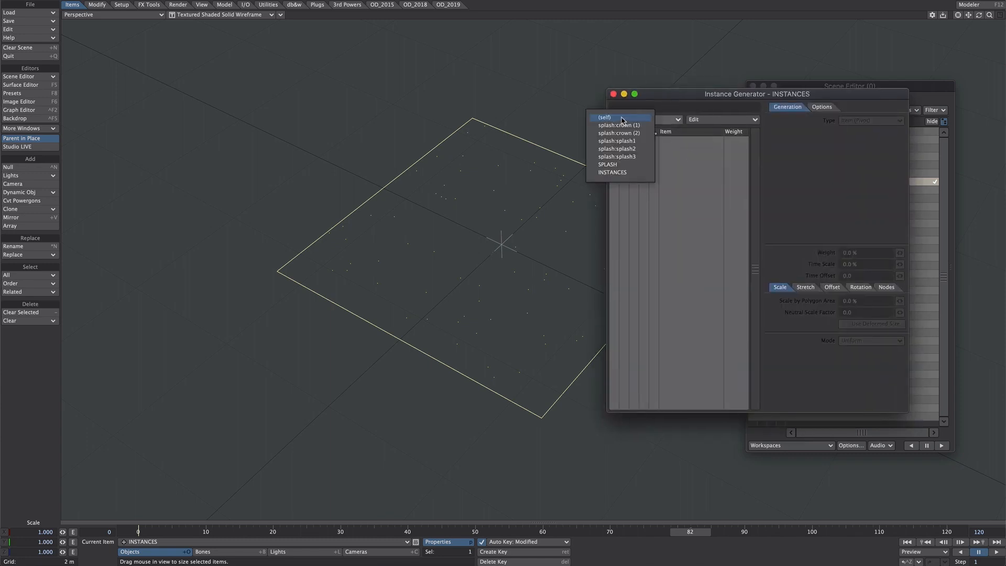
left_click(626, 166)
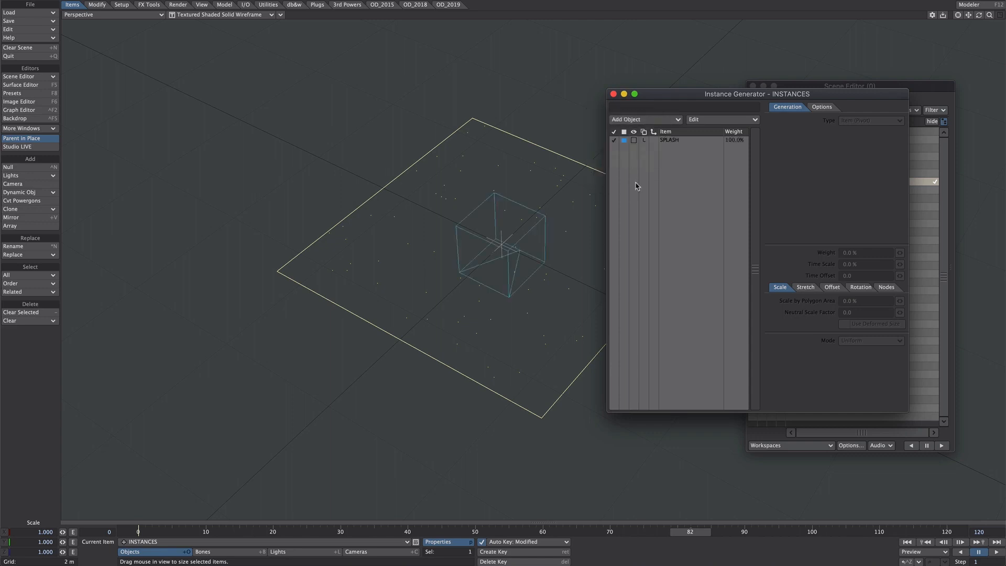
- Set the generation type of the SPLASH instances to Particles
left_click(654, 141)
left_click(655, 141)
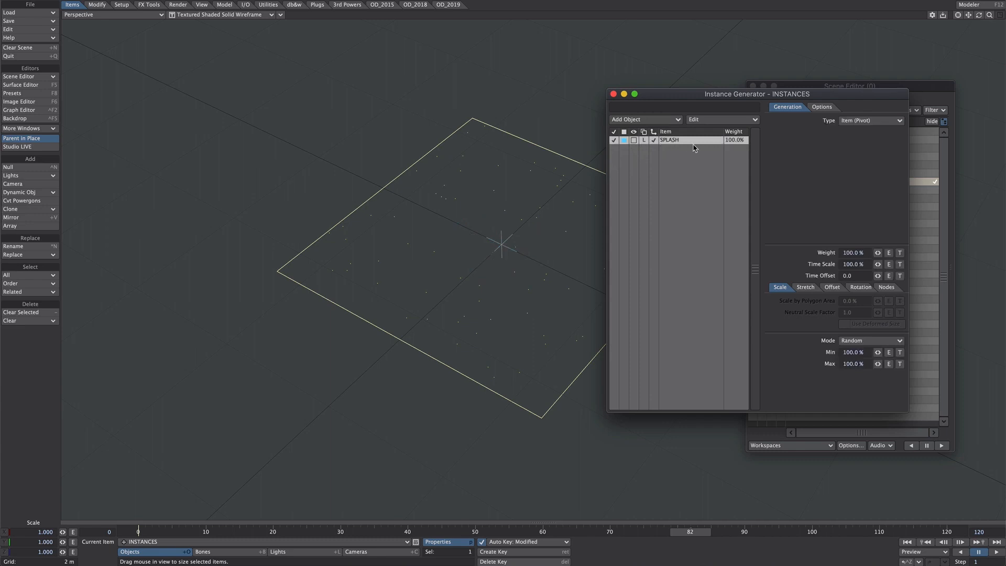
left_click(860, 121)
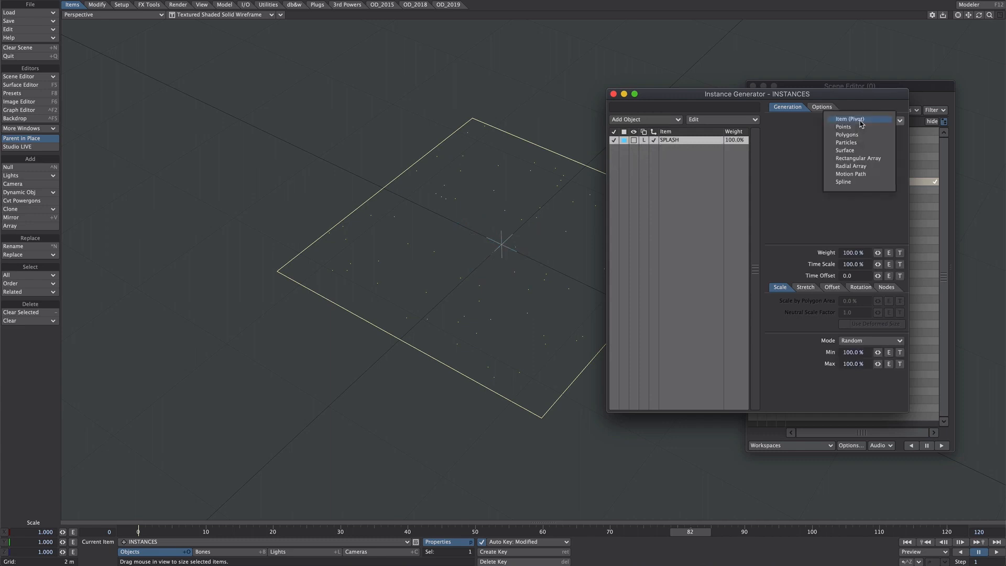
left_click(847, 143)
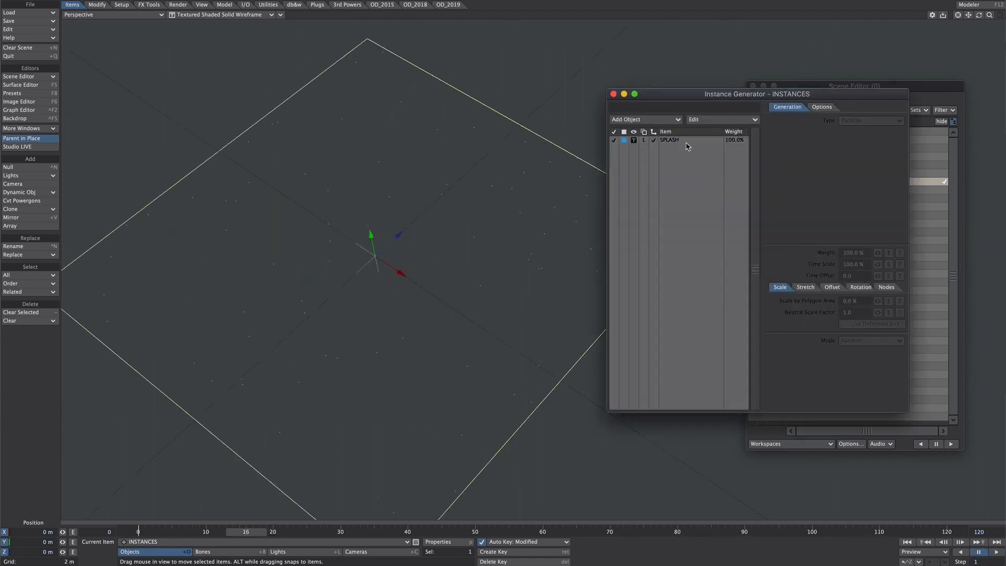
- Apply a procedural Turbulence texture to the SPLASH instances' time offset and play the animation
left_click(681, 142)
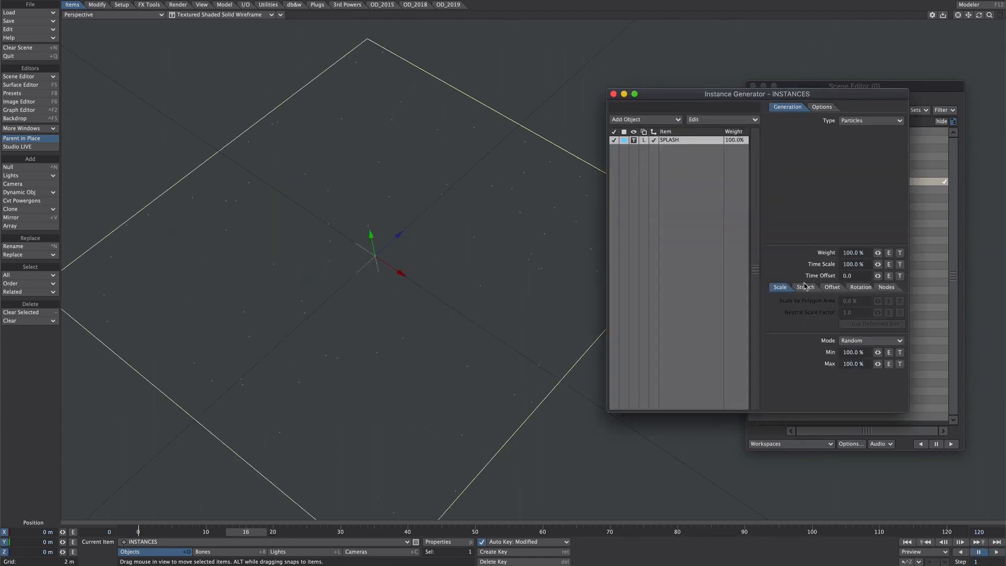
left_click(901, 276)
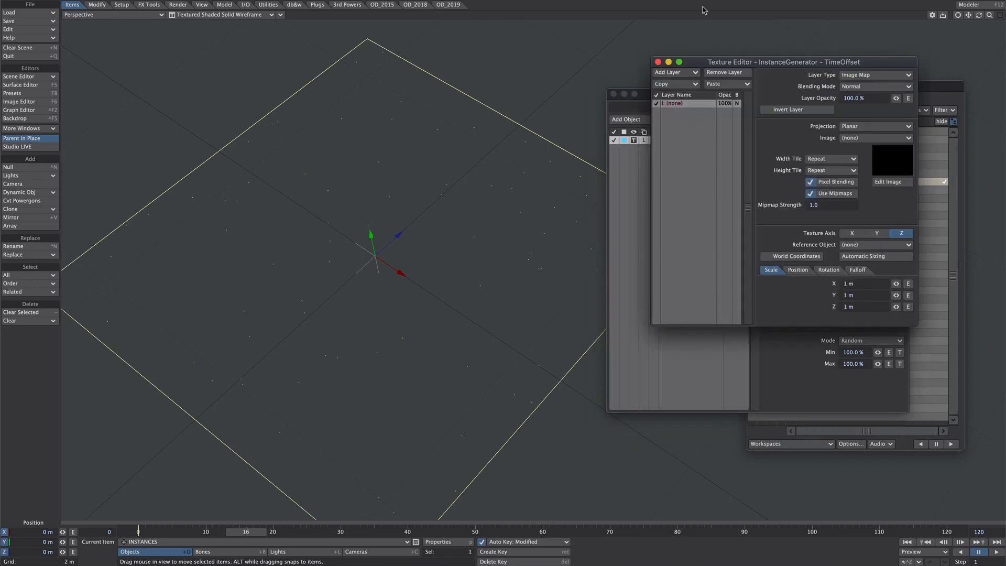
left_click_drag(852, 76, 852, 83)
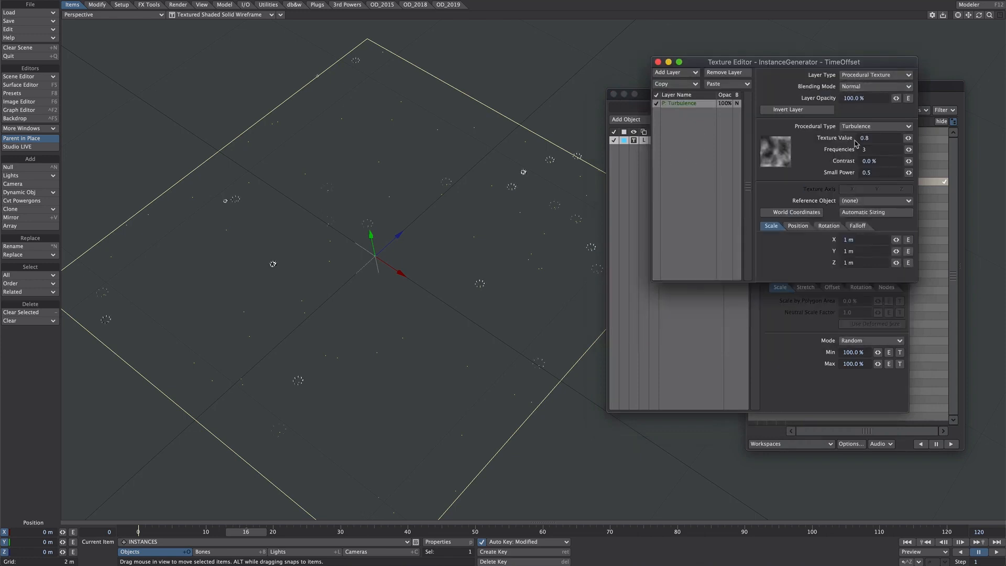
left_click(997, 554)
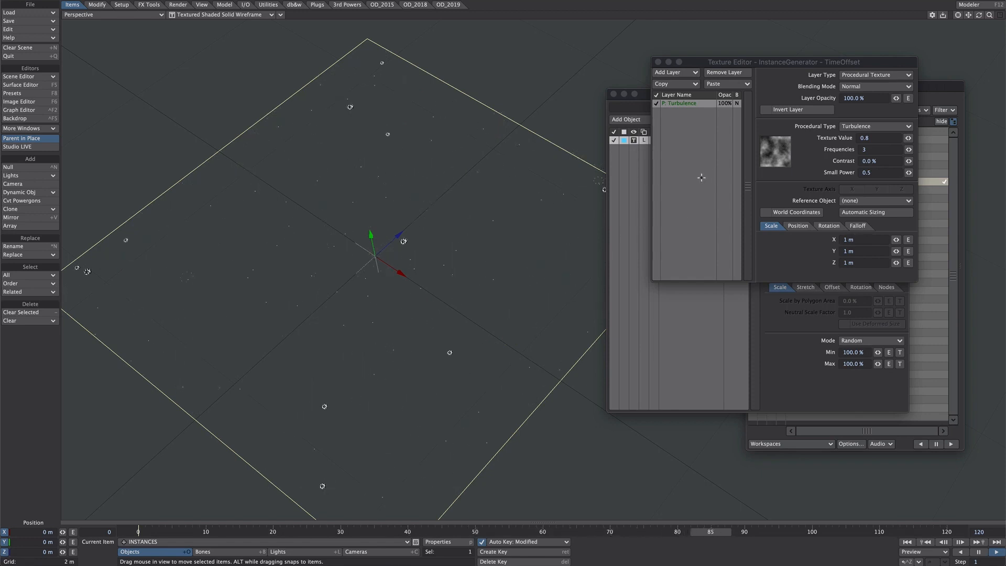
- Try a texture value of -0.1 for the time offset turbulence and replay the opening frames
left_click(862, 137)
type("-0.1")
key("Return")
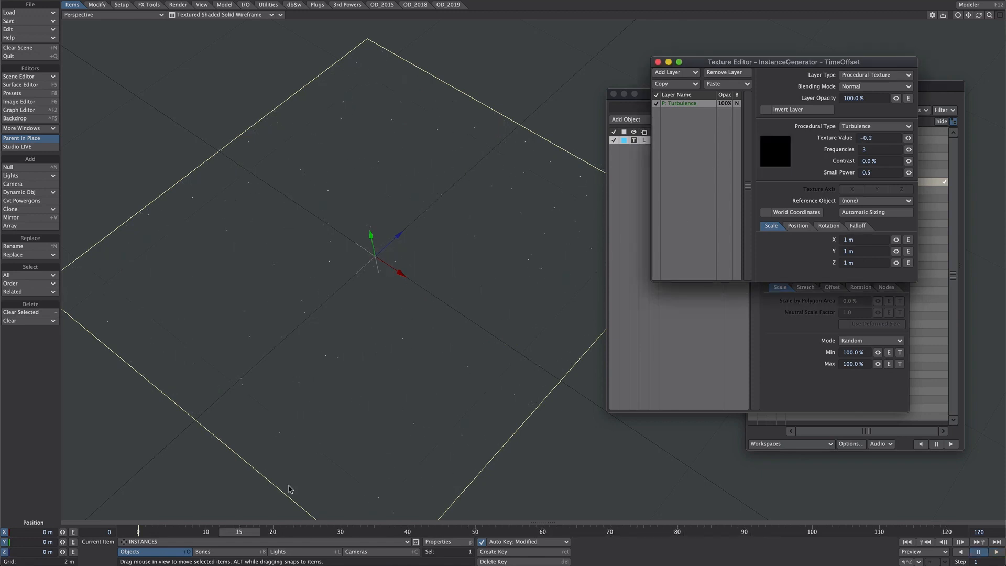
left_click_drag(245, 531, 143, 532)
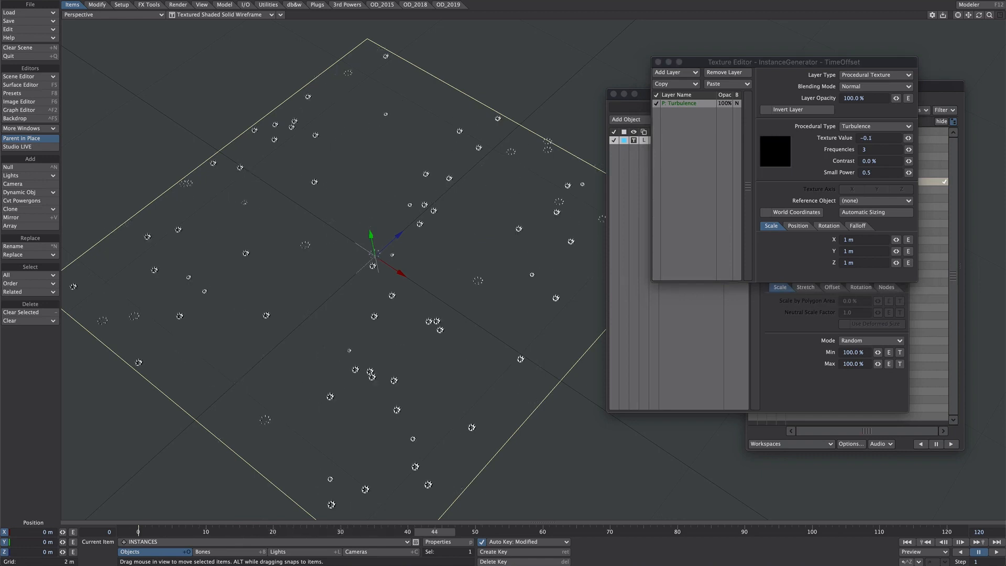
- Set the time offset turbulence's texture value to 50, raise it to 80, and close its texture editor
left_click(881, 138)
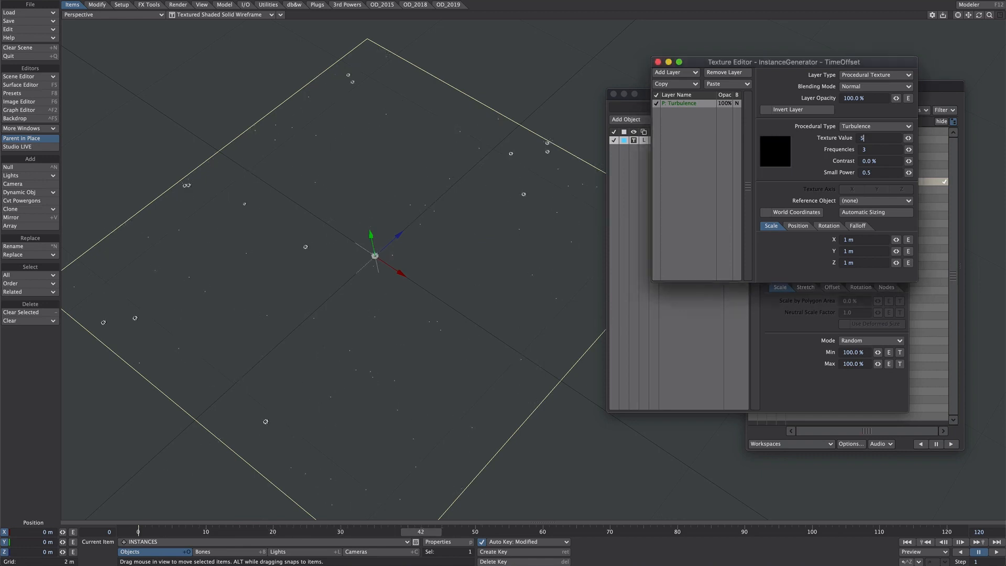
type("50")
key("Return")
left_click(150, 531)
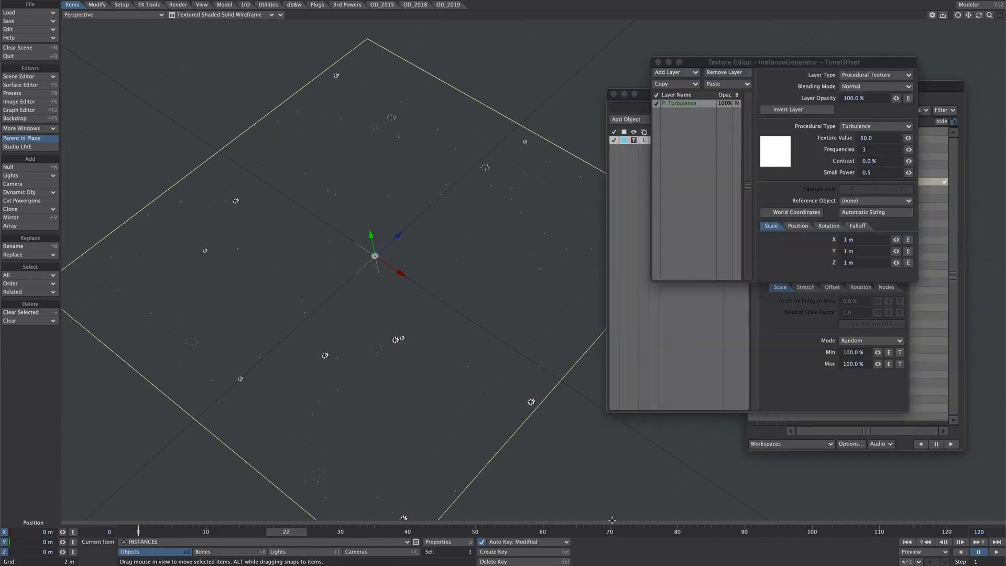
left_click_drag(210, 540, 136, 536)
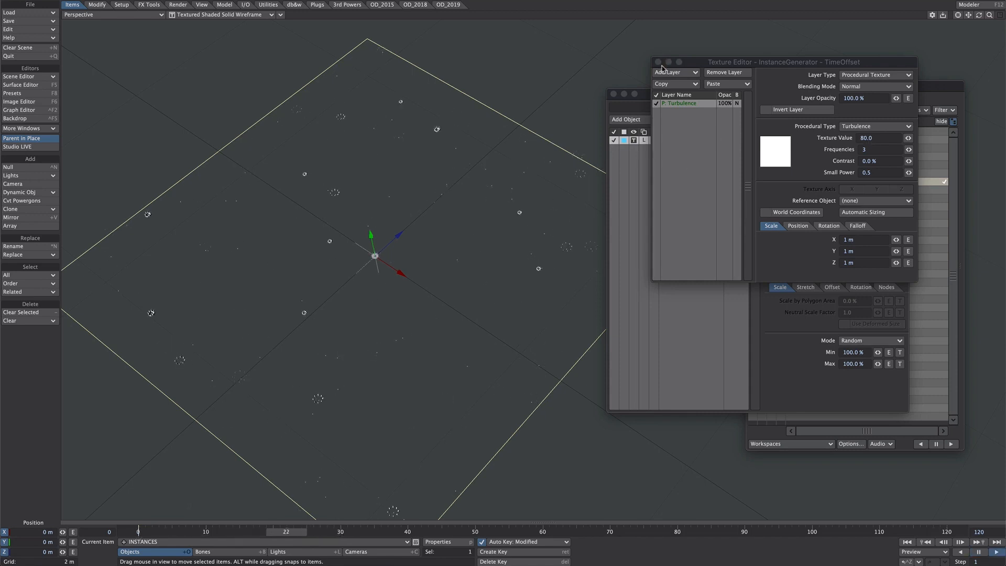
left_click(659, 62)
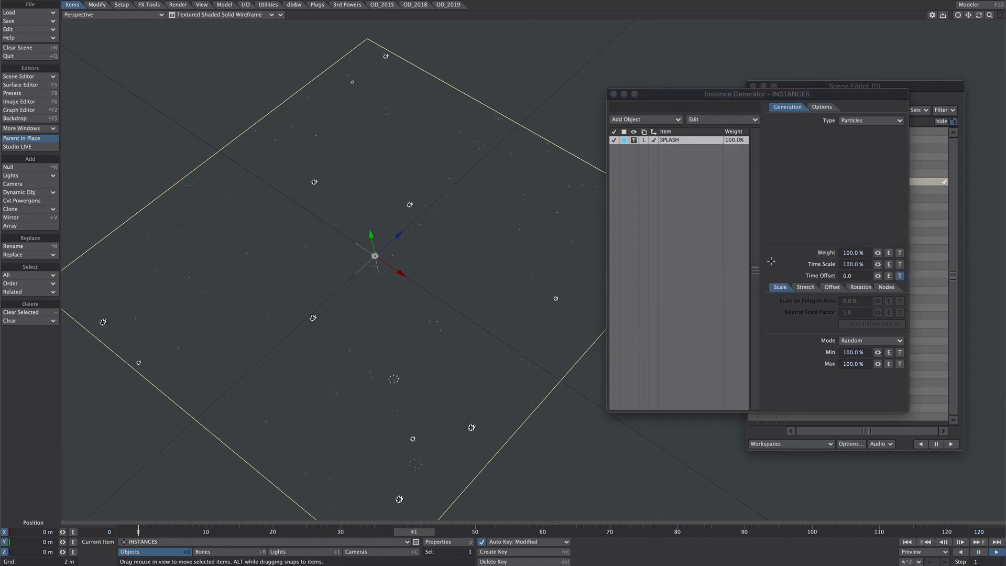
- Apply a procedural Turbulence texture with a texture value of 20% to the SPLASH instances' time scale
left_click(901, 264)
left_click(870, 75)
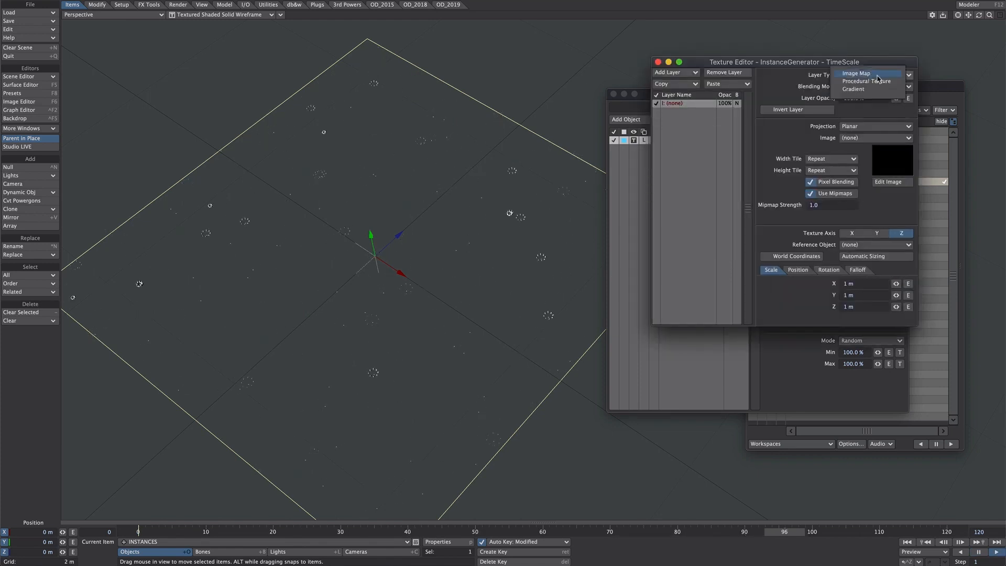
left_click(866, 81)
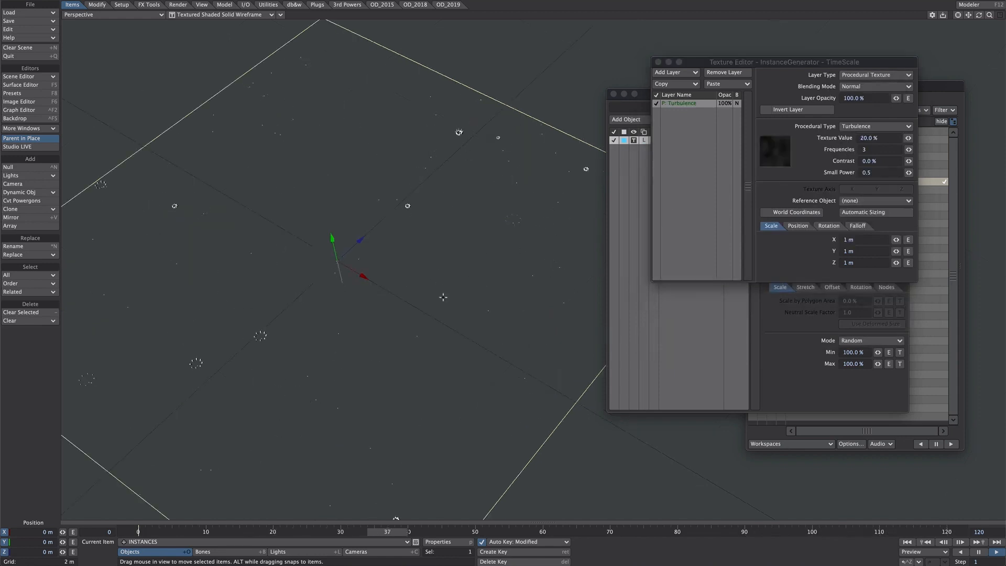
left_click_drag(449, 288, 459, 288, "ctrl+alt")
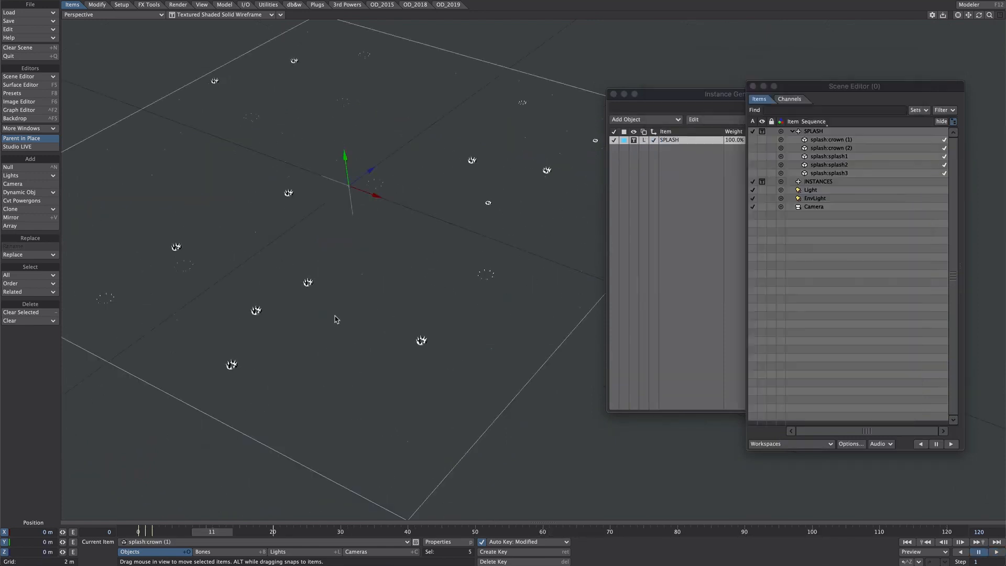
- Clone the second splash crown and place the copy between the first and second crowns in the SPLASH hierarchy
left_click_drag(329, 281, 430, 236, "ctrl+alt")
left_click_drag(414, 294, 426, 338, "ctrl+alt")
left_click(837, 149)
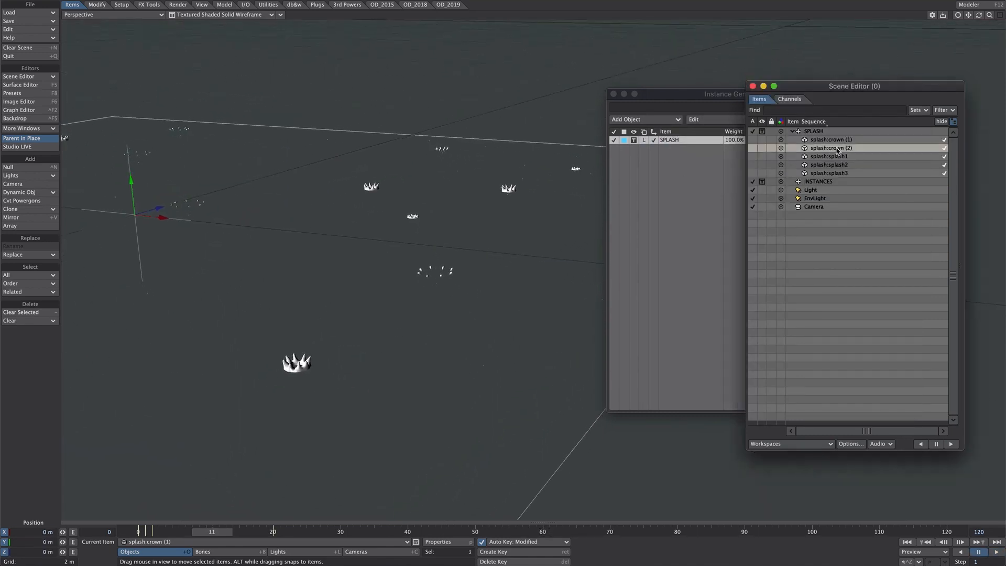
key("ctrl+c")
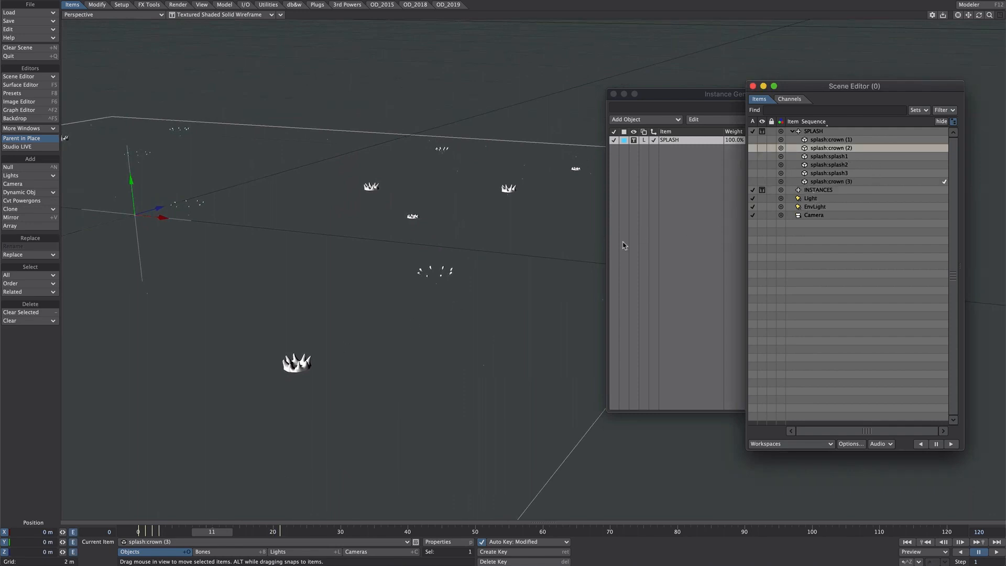
left_click(831, 182)
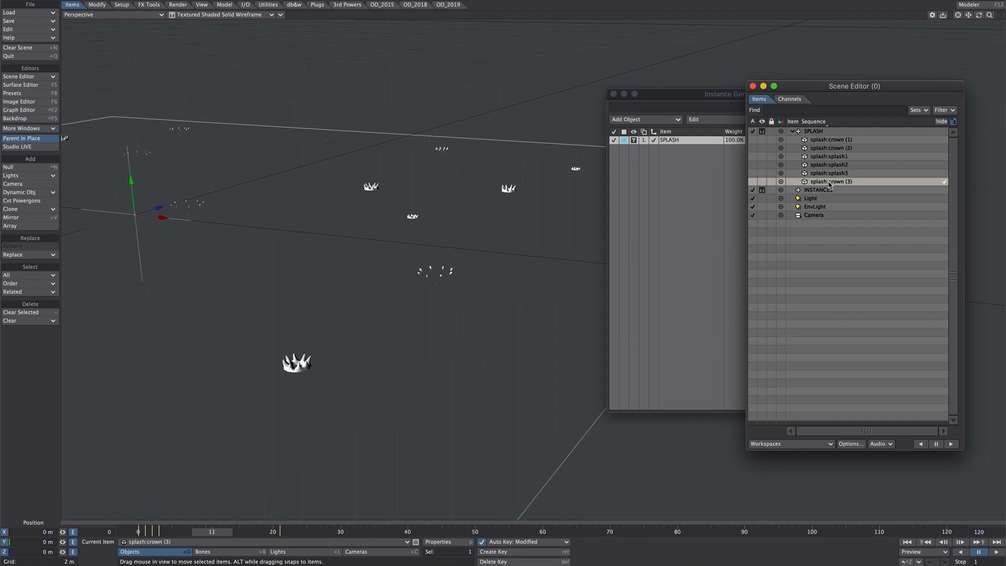
left_click_drag(821, 184, 849, 151)
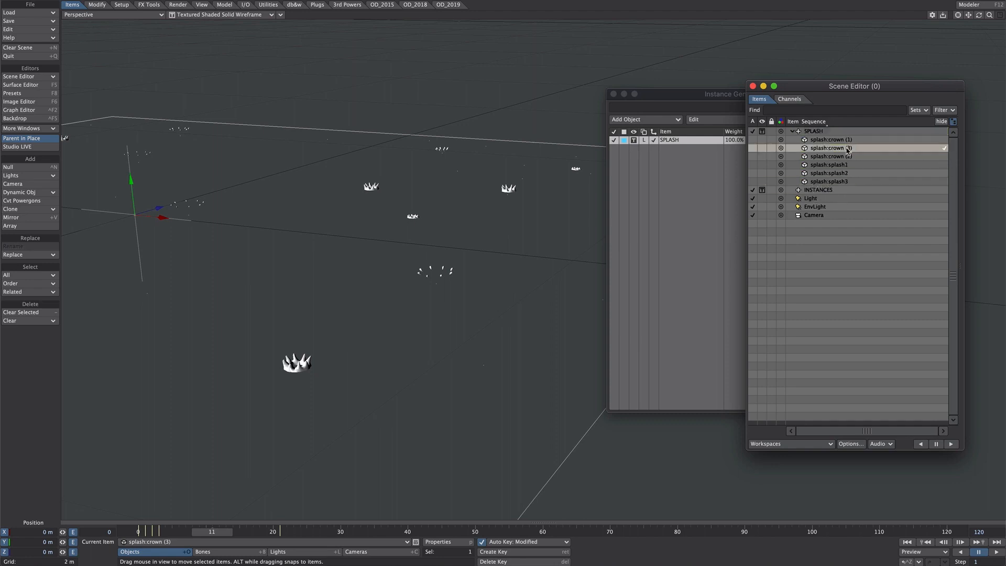
- Set the cloned crown's crown2 morph to 50% in Morph Mixer and check its curve in the Graph Editor
key("p")
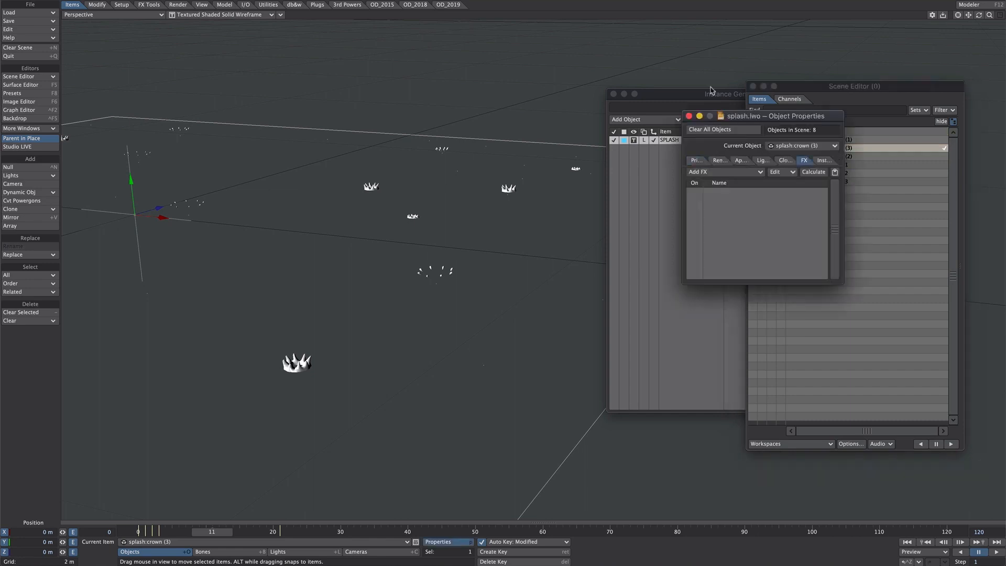
left_click(709, 162)
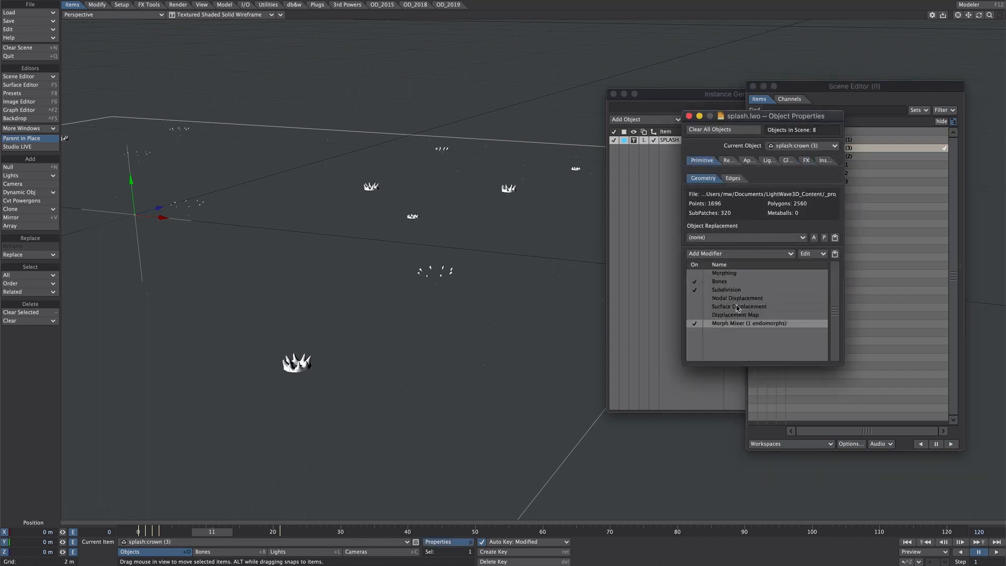
double_click(734, 323)
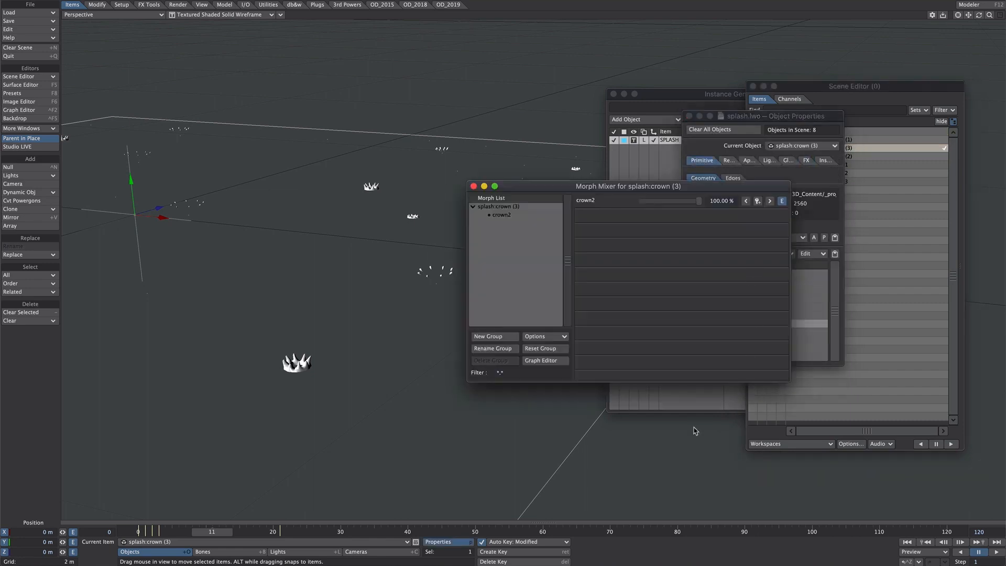
left_click(734, 202)
type("50")
key("Return")
left_click(781, 202)
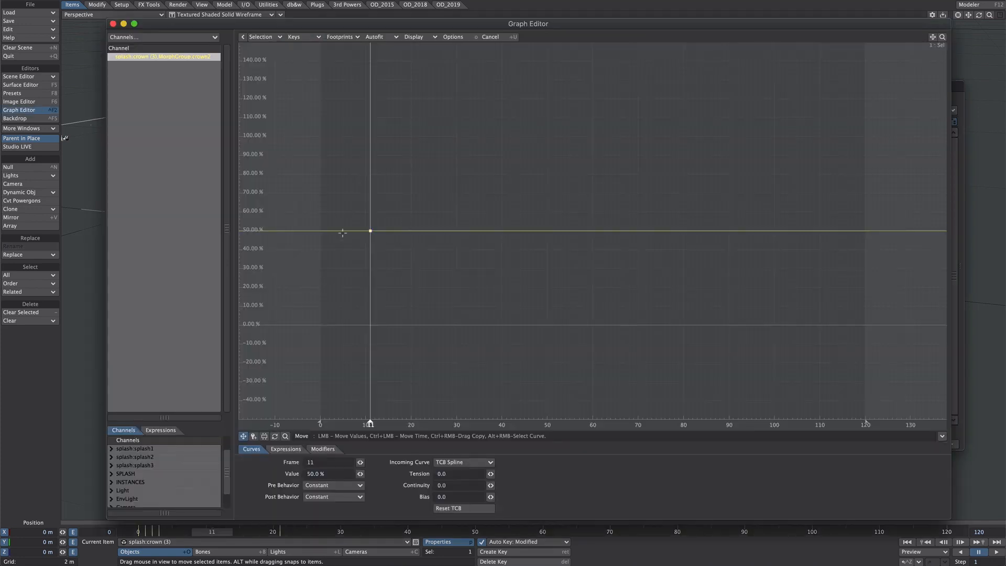
left_click(113, 23)
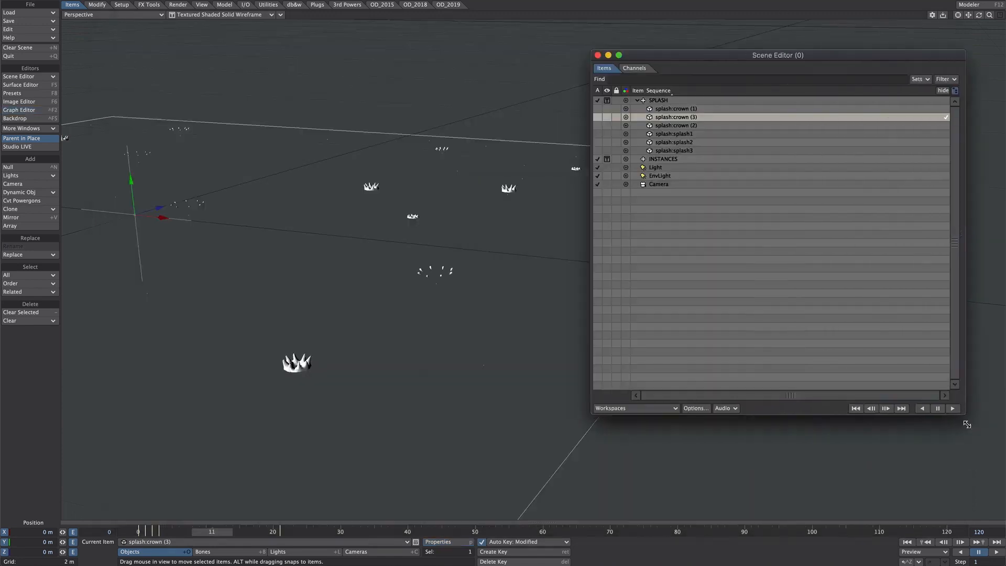
- Shift the keys of splash:crown (2) and splash1 to splash3 one frame later in the Dope Sheet, and close the Scene Editor
left_click_drag(825, 233, 766, 231)
left_click(776, 153, "shift")
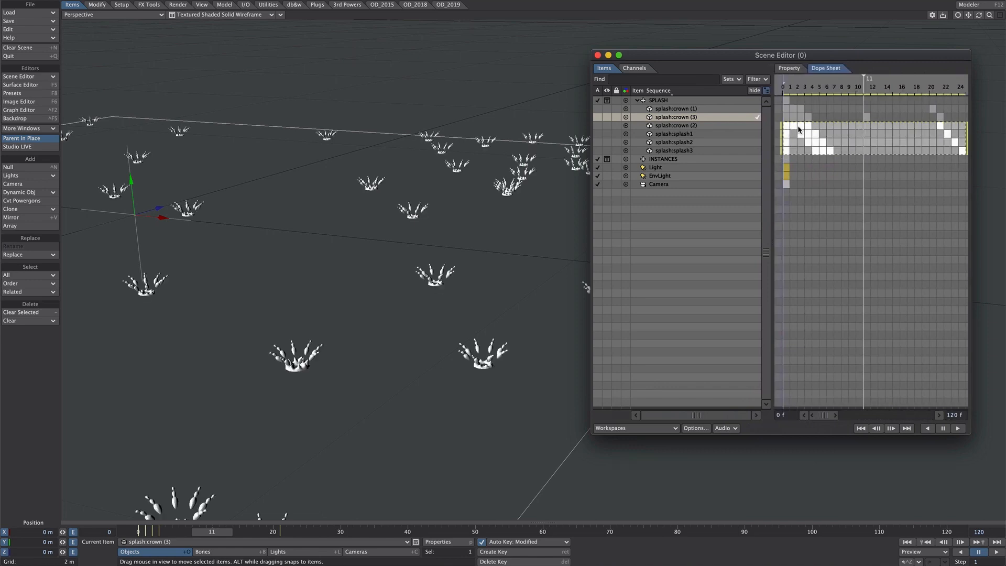
left_click_drag(805, 128, 809, 128)
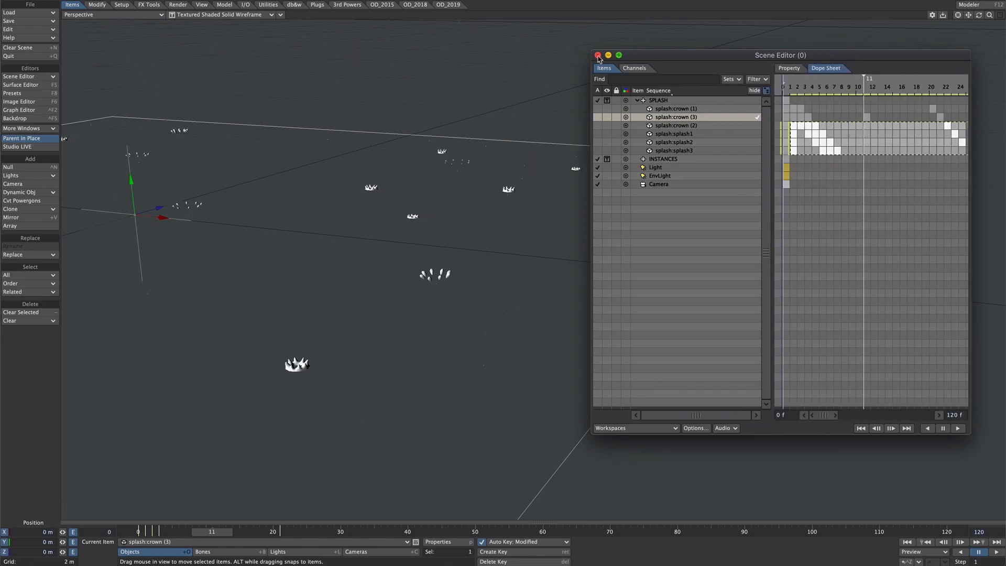
left_click(597, 55)
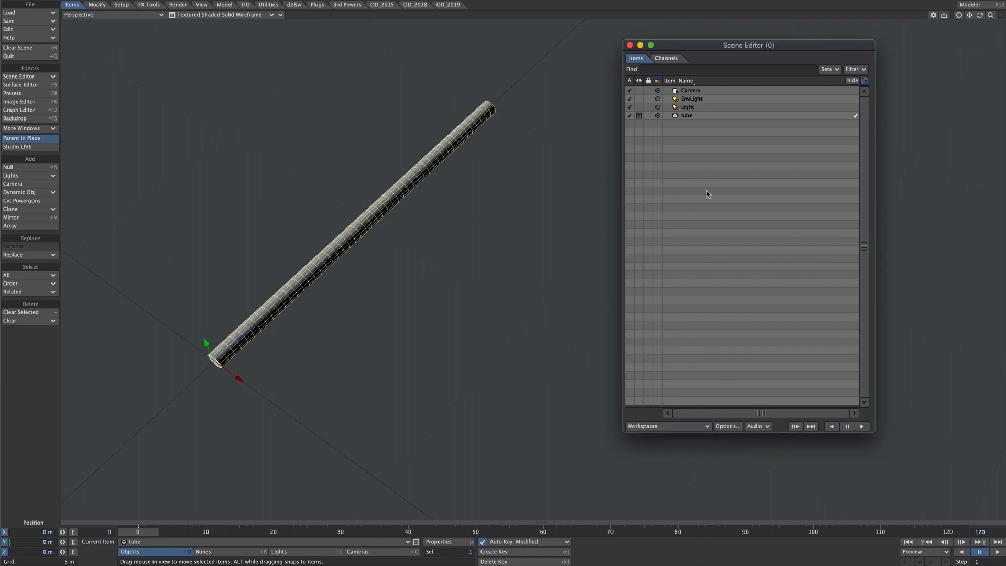
- Order the scene items by sequence and remove all default modifiers from the tube object
left_click(690, 116)
left_click(689, 81)
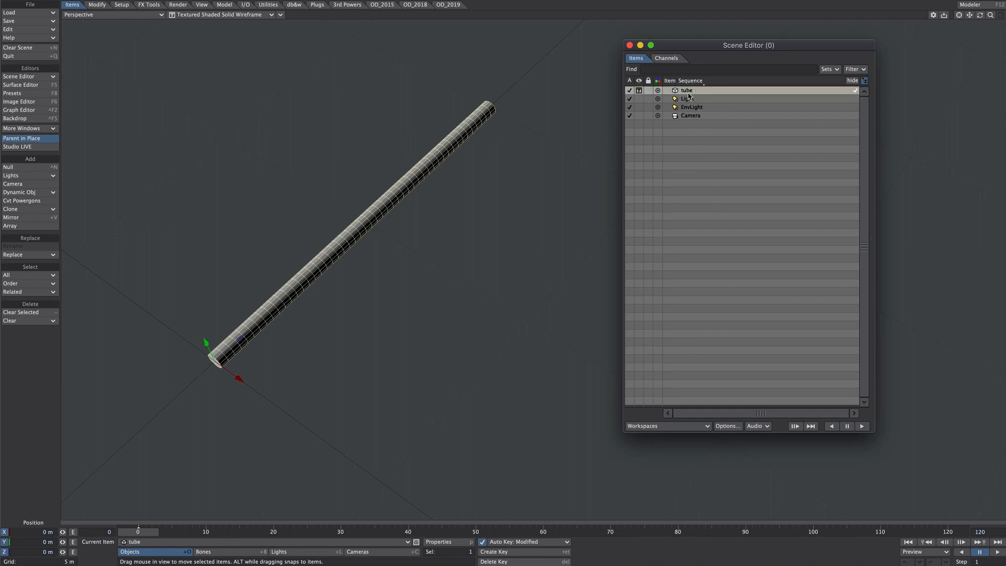
key("p")
left_click(735, 315)
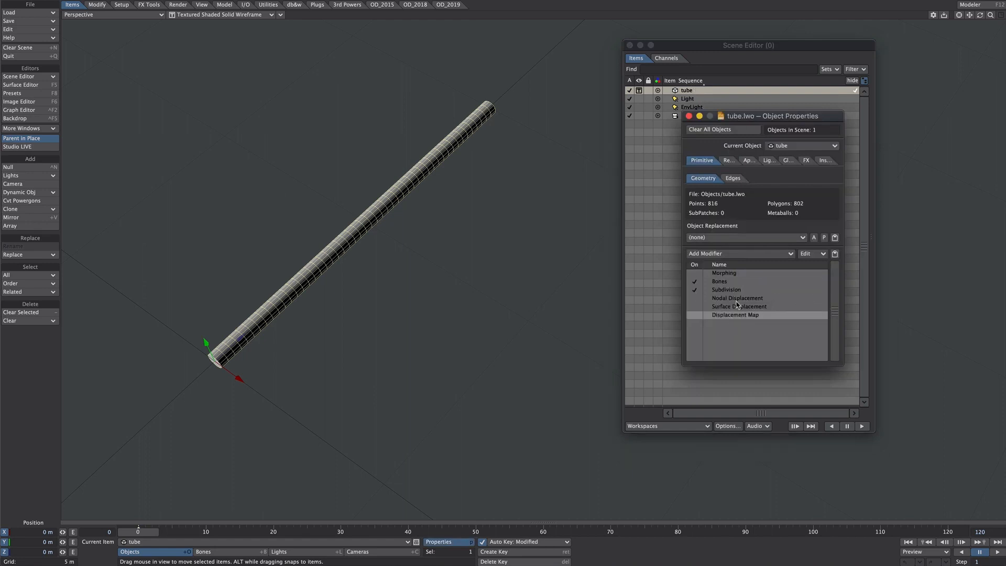
left_click(734, 276, "shift")
right_click(725, 284)
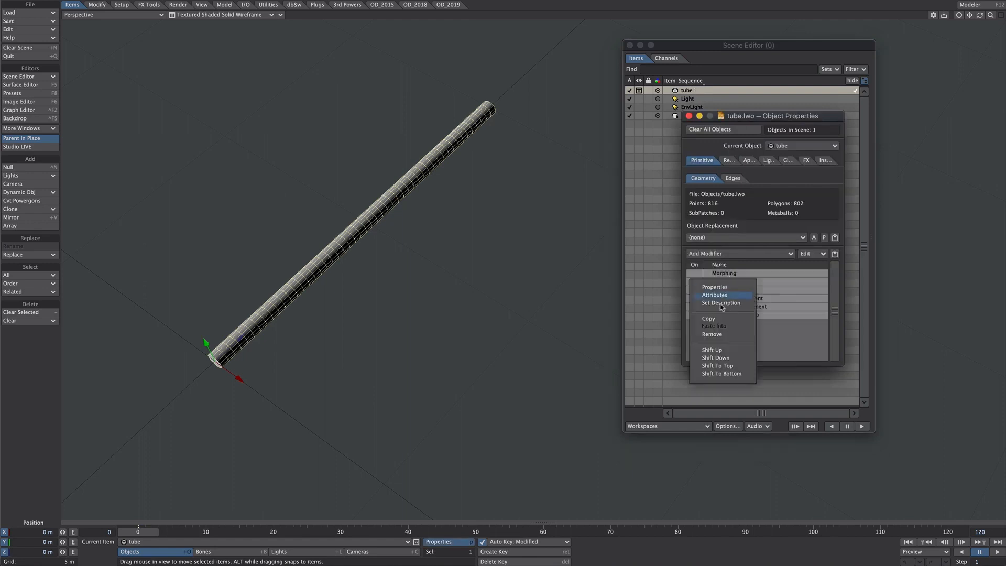
left_click(727, 335)
- Add a Nodal Displacement modifier to the tube and make its Displacement node give the current position In Local Coords
left_click(724, 256)
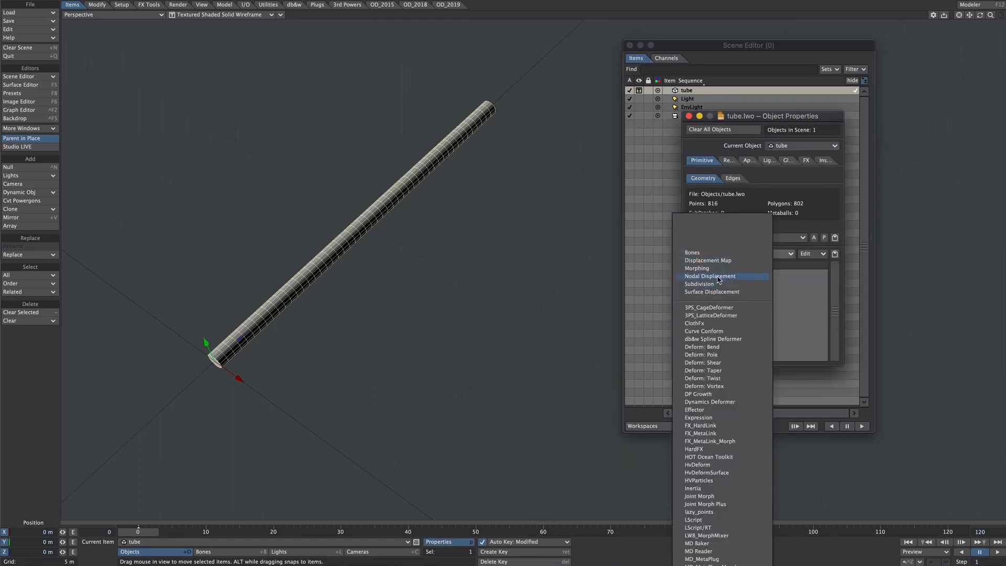
left_click(727, 278)
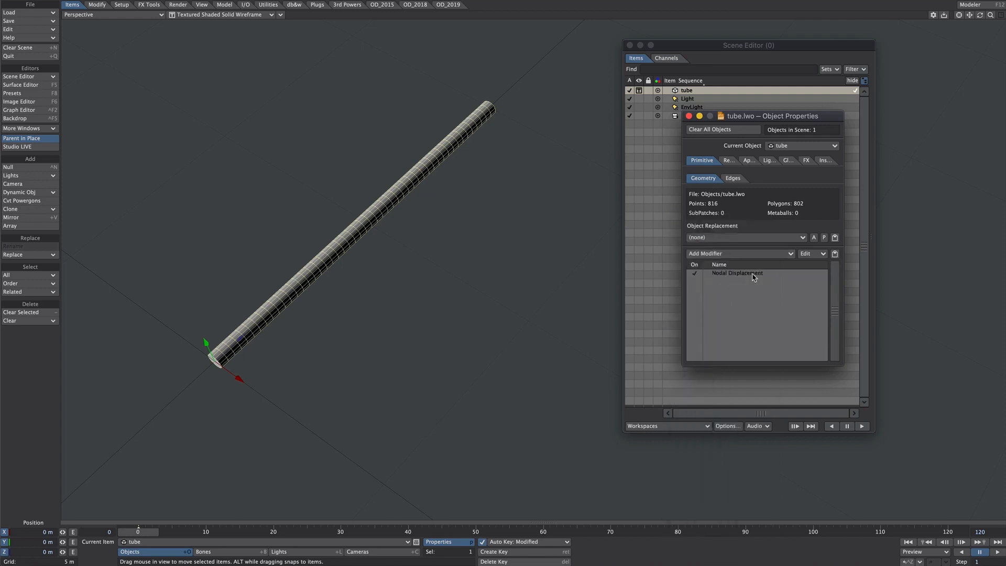
double_click(754, 275)
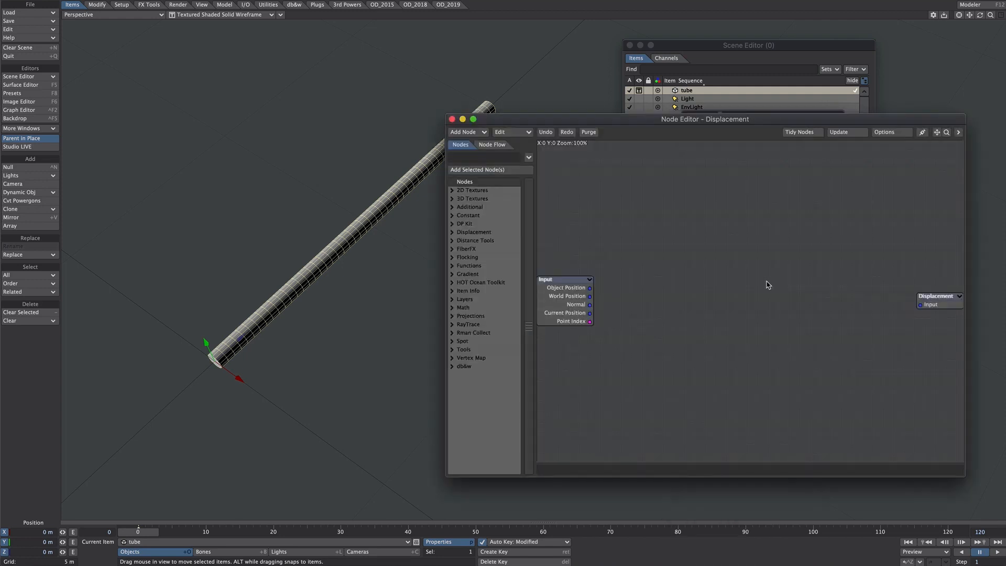
double_click(938, 303)
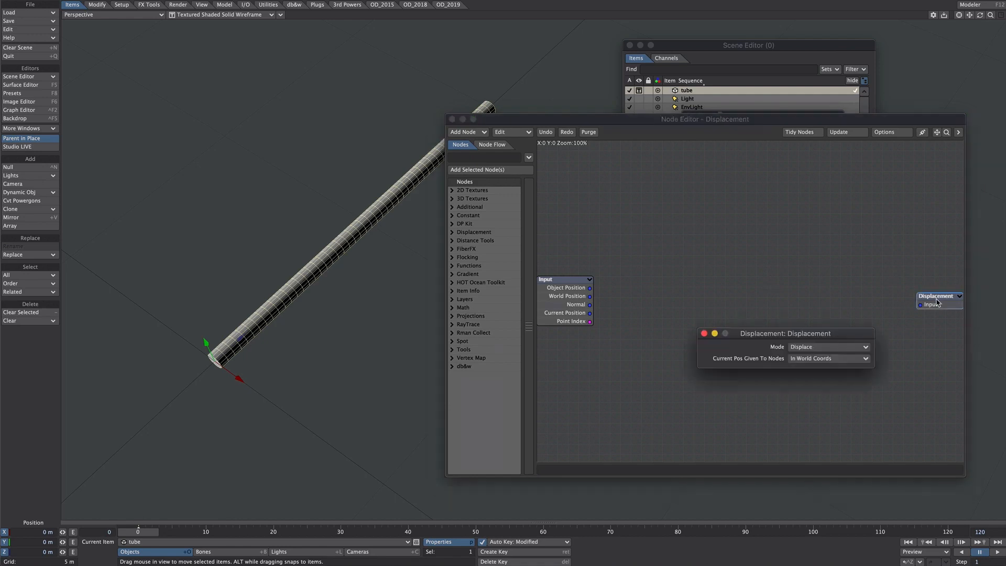
left_click(802, 361)
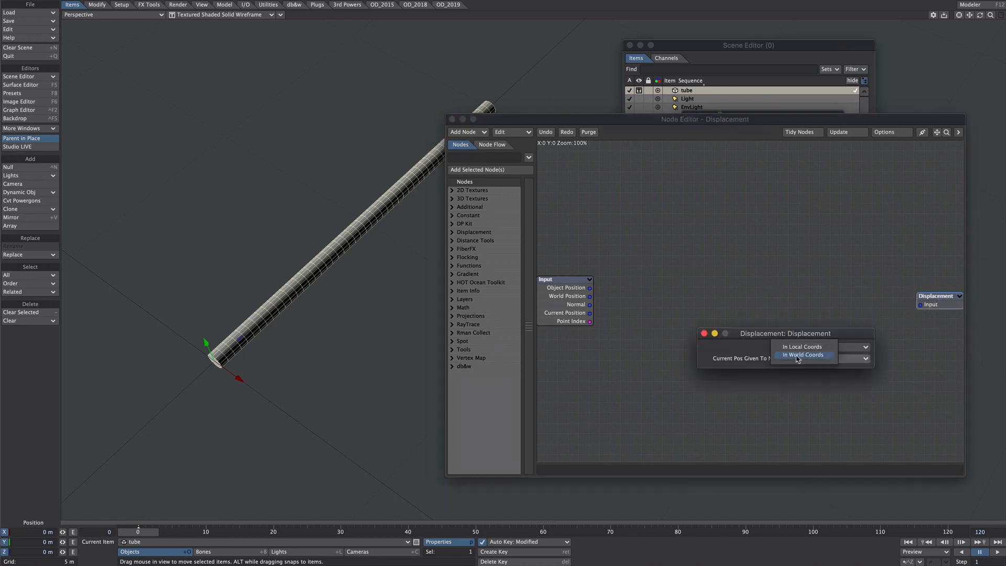
left_click(821, 349)
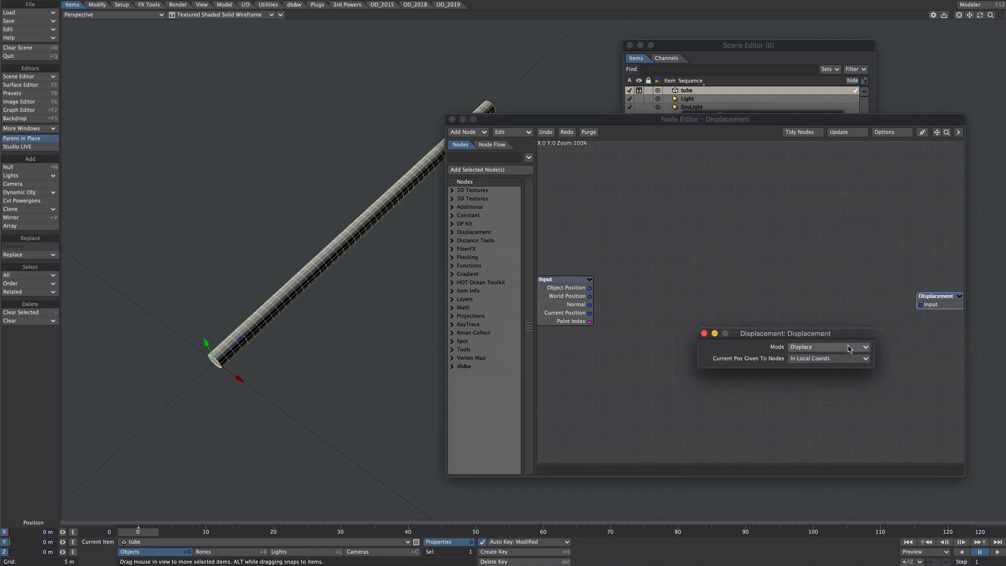
left_click(704, 334)
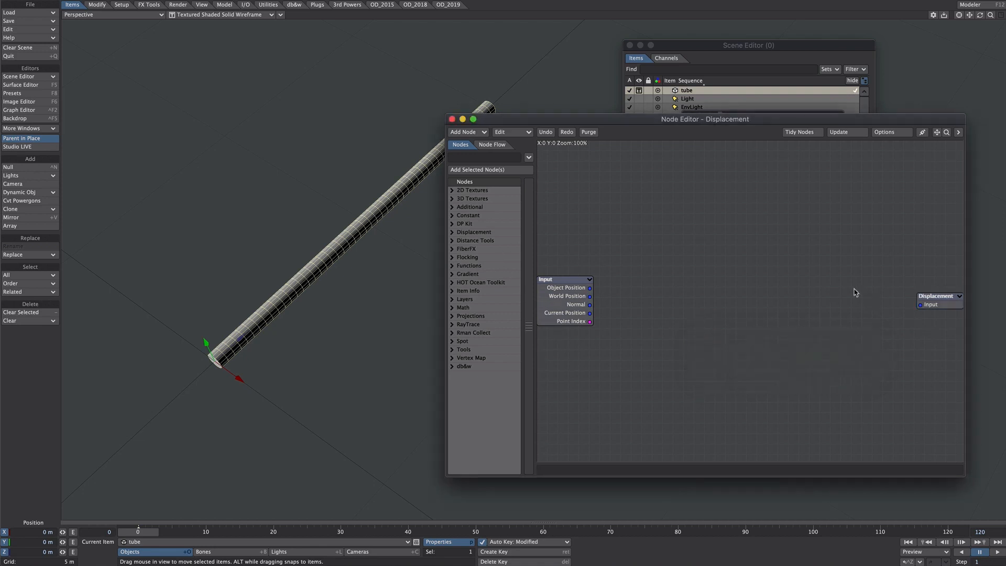
- Add an MDD Displacement node, check its tube.mdd settings, connect it to the Displacement input, and scrub the timeline to preview it
left_click(491, 157)
type("mdd")
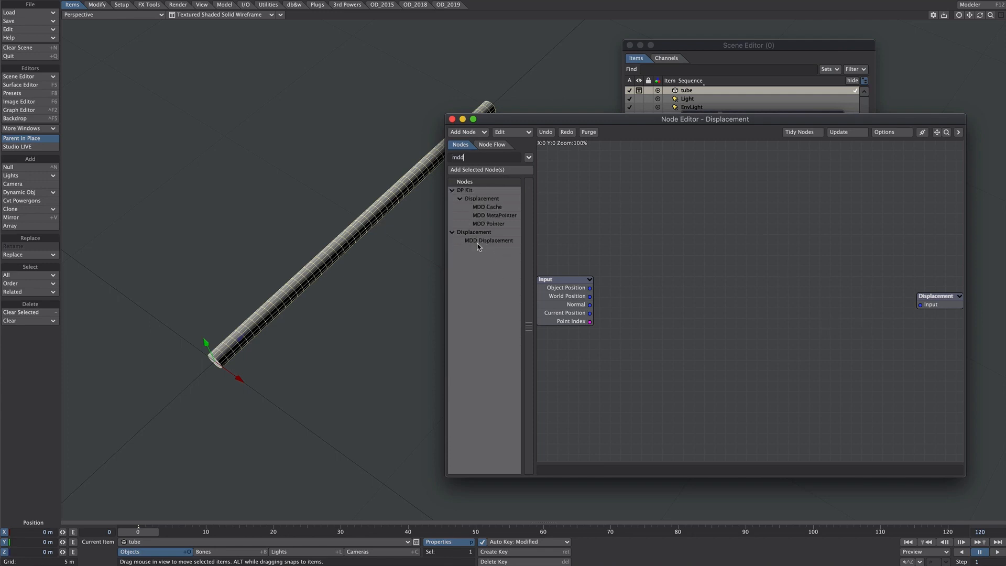
double_click(487, 241)
double_click(739, 305)
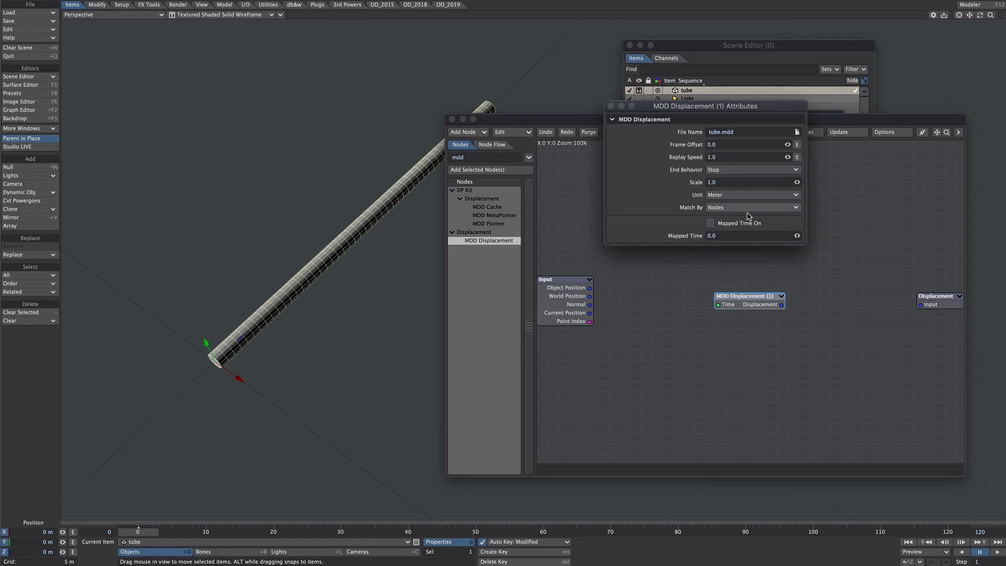
left_click(782, 304)
left_click_drag(783, 304, 933, 301)
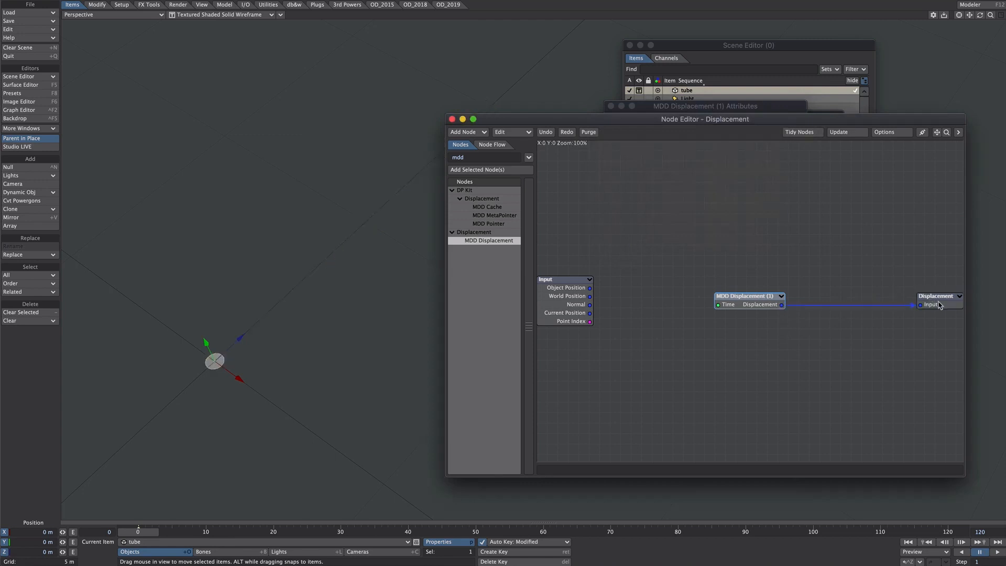
left_click(144, 531)
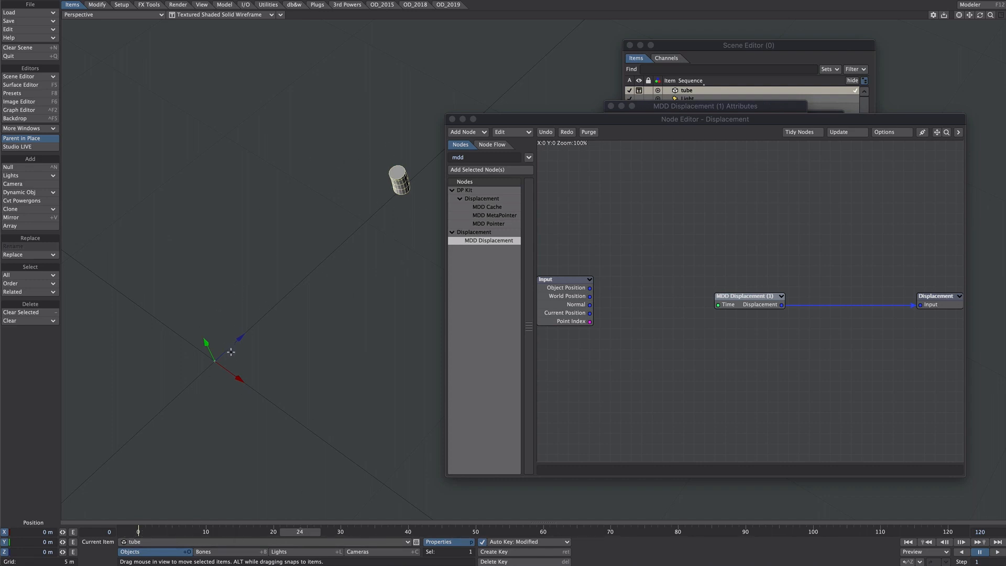
- Turn on Mapped Time in the MDD Displacement node and set Mapped Time to 1/25 (0.04)
left_click(641, 304)
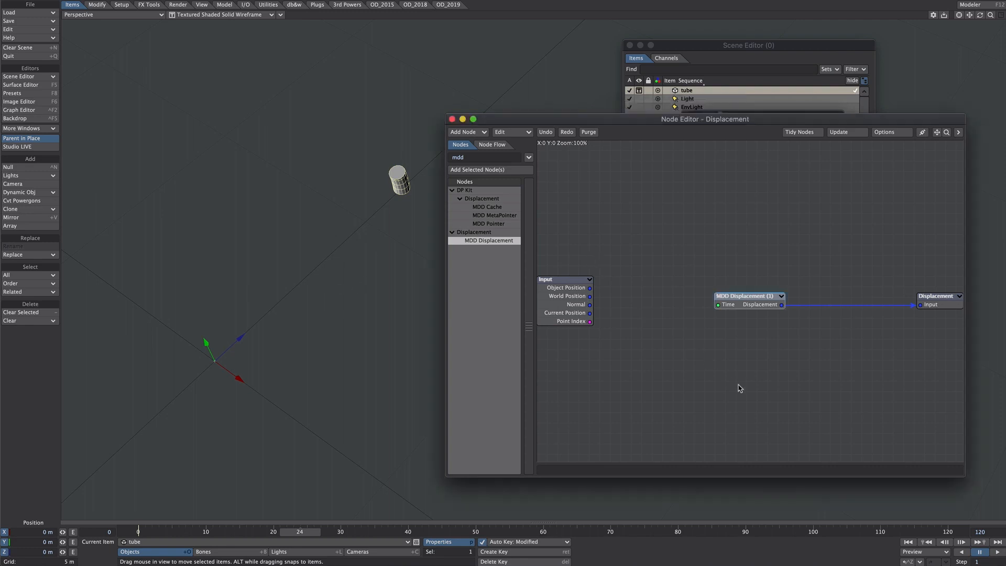
double_click(745, 309)
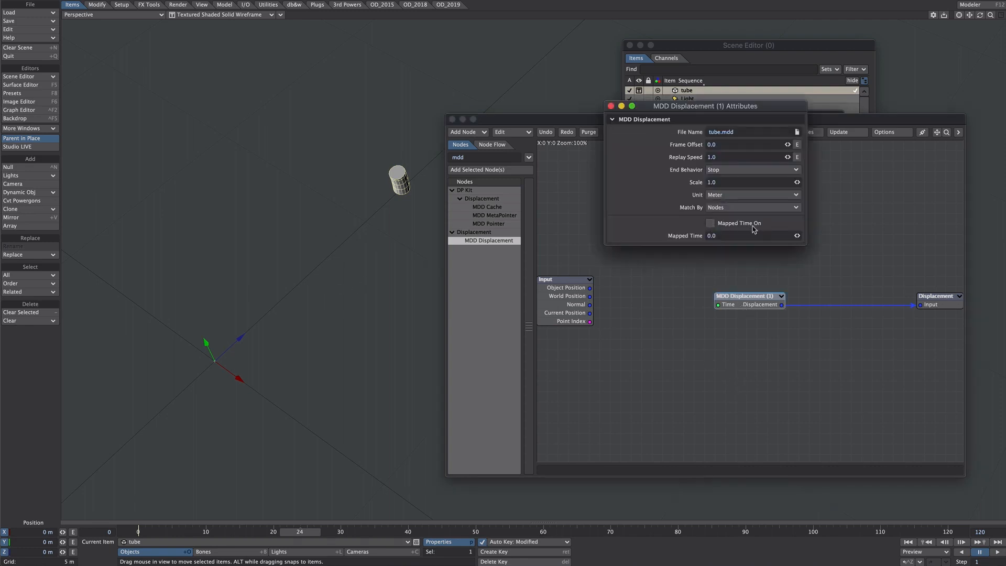
left_click(711, 224)
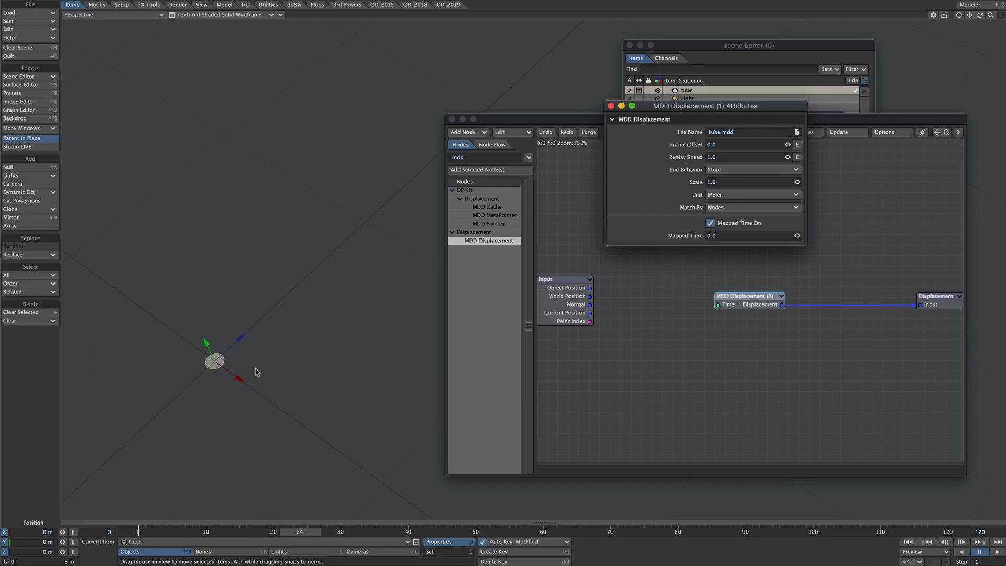
left_click(714, 236)
type("1/25")
key("Return")
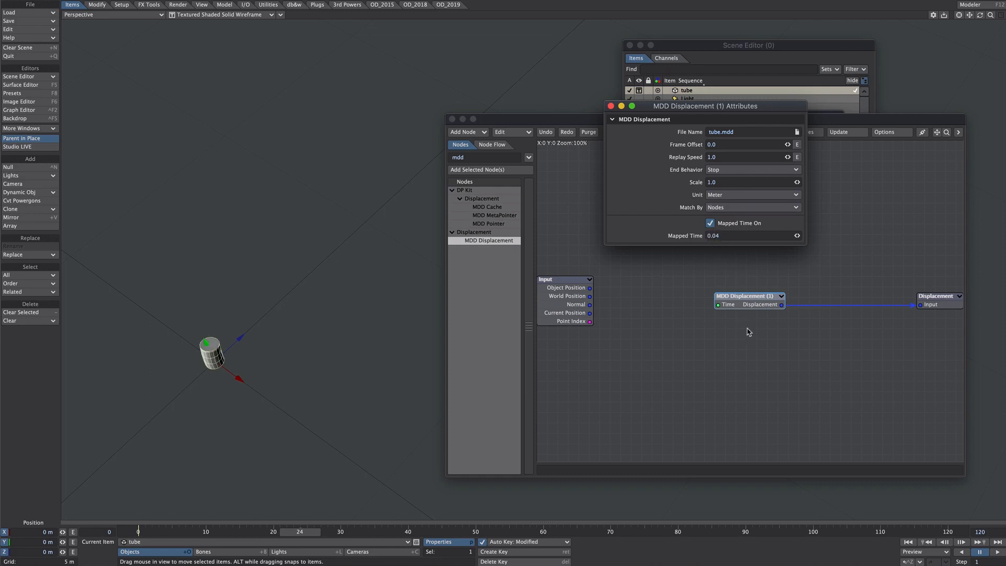
- Try larger Mapped Time values, starting with 0.08, and set it back to 0.04
type("8")
key("Tab")
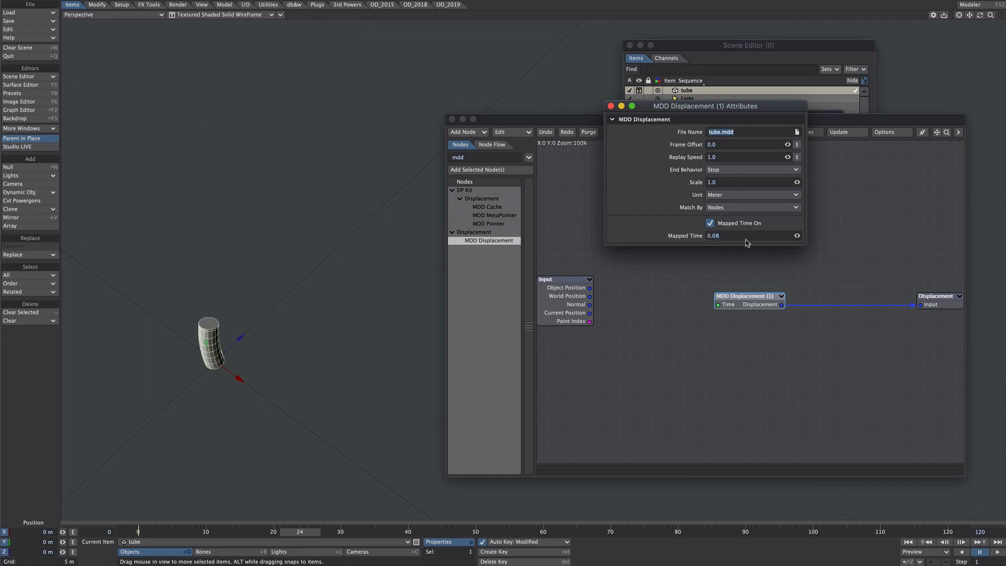
left_click(736, 238)
key("Tab")
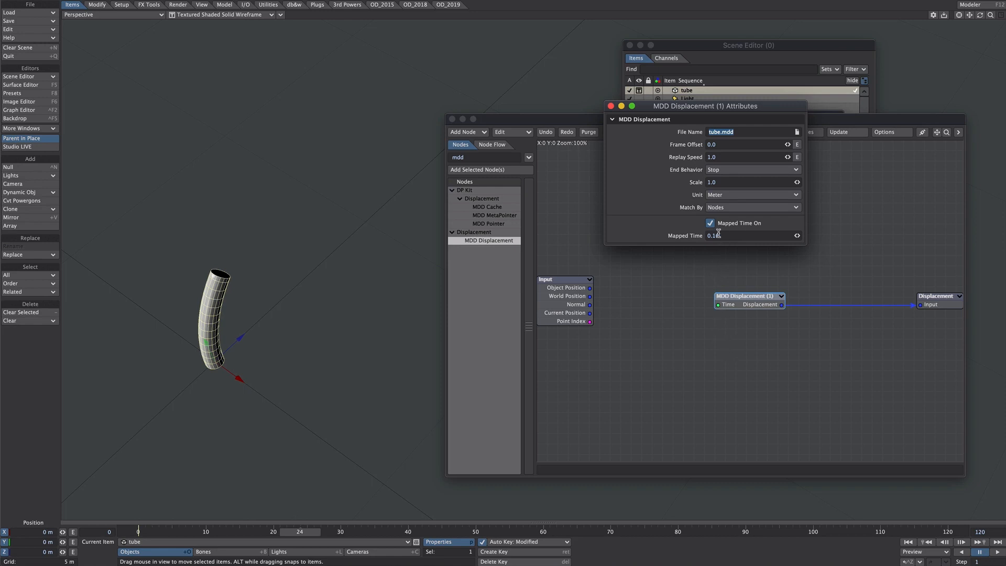
left_click_drag(712, 236, 738, 244)
type("04")
key("Return")
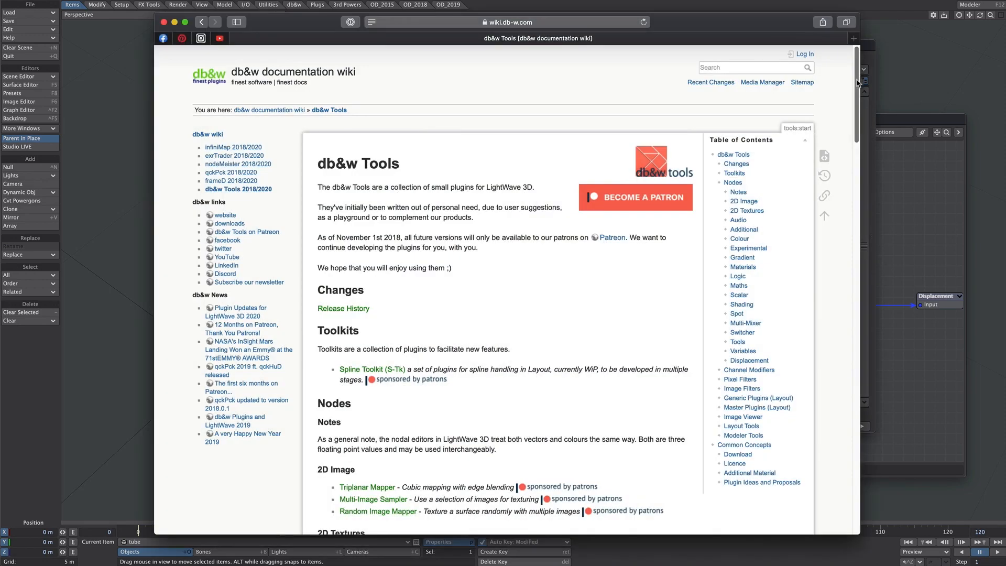
- Look through the db&w Tools wiki page in the browser and add an Extended Spot Info node above the Input node in LightWave
left_click_drag(858, 82, 856, 432)
type("e")
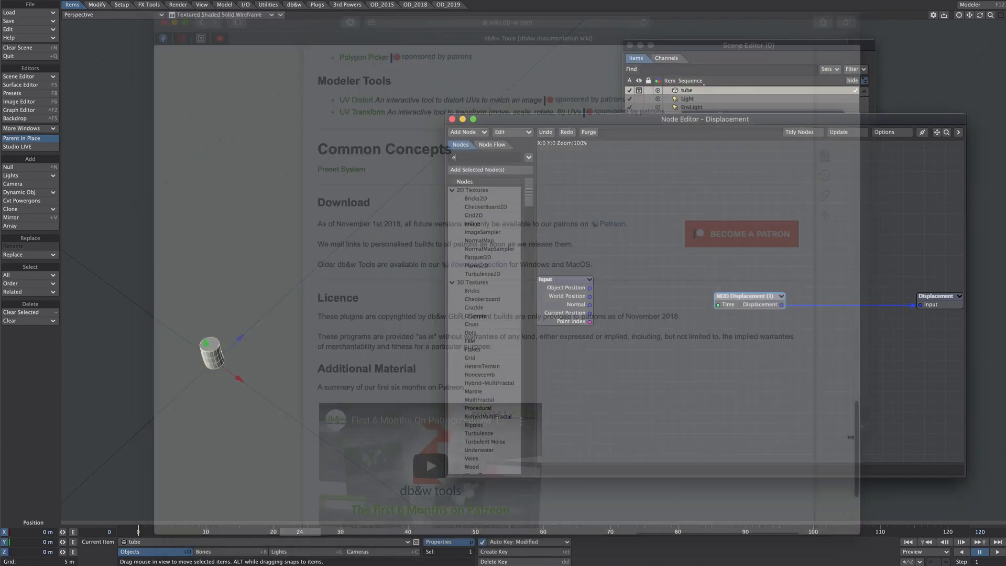
type("xtend")
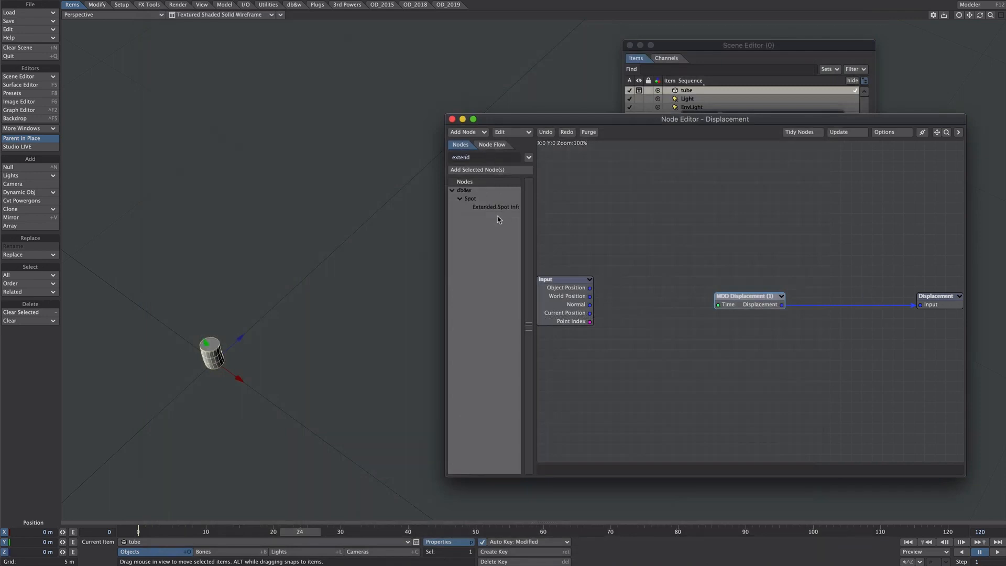
double_click(497, 207)
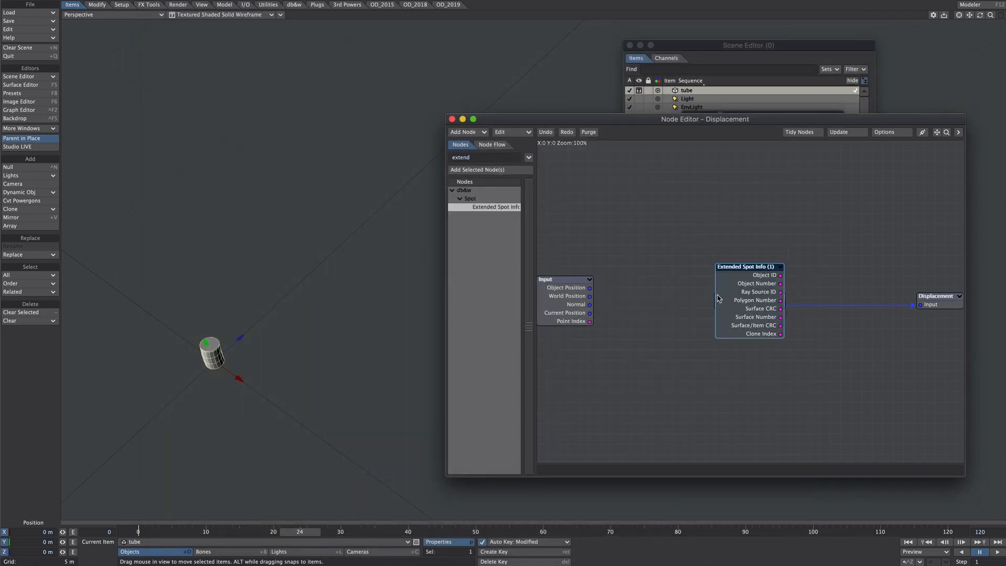
left_click_drag(736, 318, 644, 216)
- Add a scalar Multiply node below the MDD Displacement node and set its B value
double_click(467, 159)
type("mu")
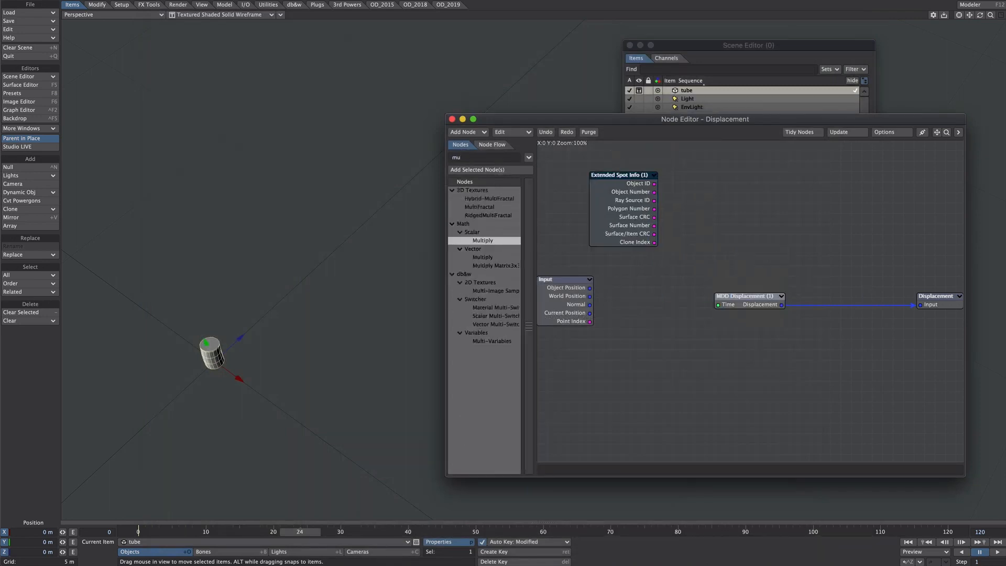
type("l")
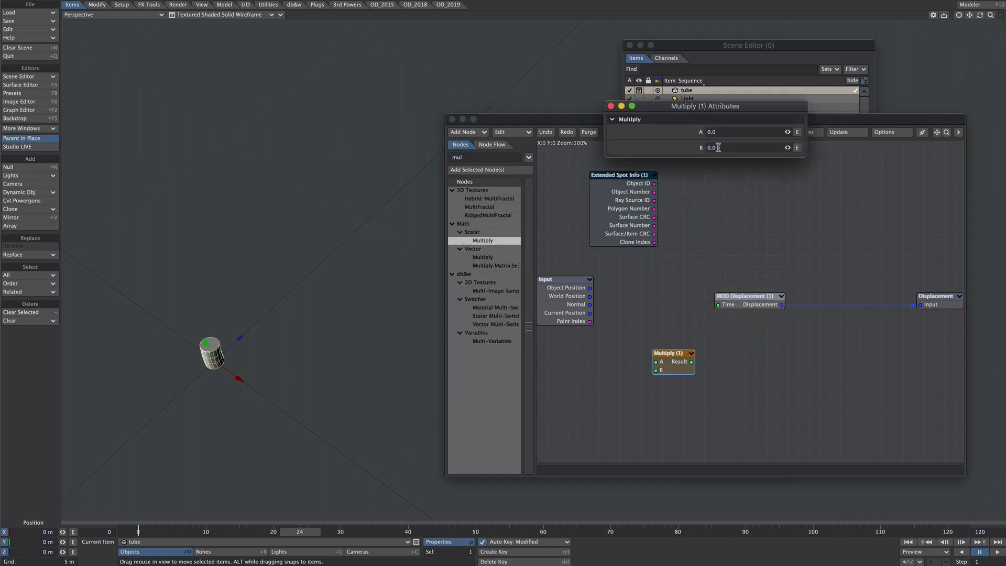
left_click_drag(721, 148, 685, 146)
left_click(611, 106)
- Connect Clone Index to the Multiply node's A input and its Result to the MDD Displacement node's Time, and close the Node Editor
mouse_move(654, 243)
left_mouse_down()
mouse_move(629, 337)
mouse_move(656, 362)
left_mouse_up()
double_click(738, 304)
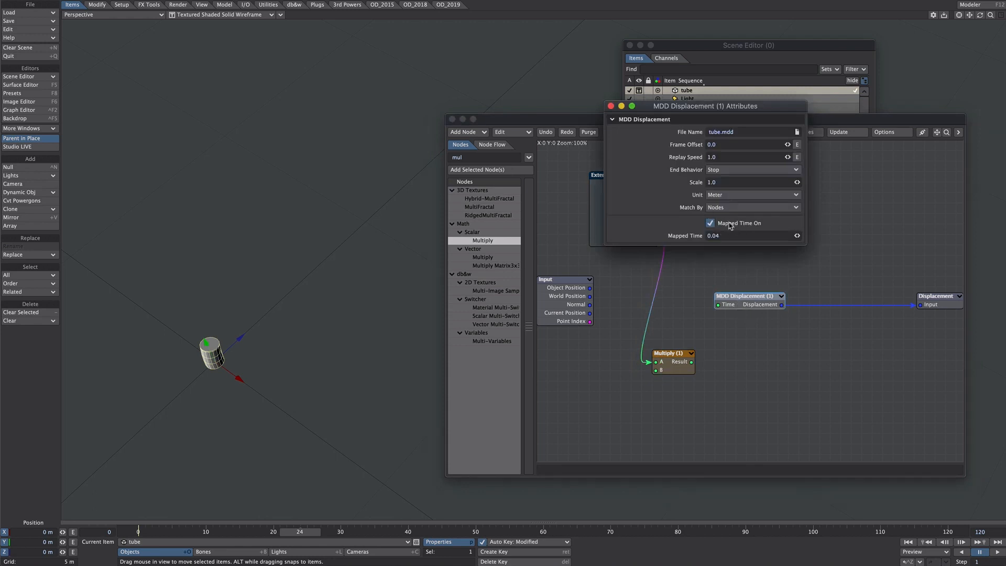
left_click(610, 106)
left_click_drag(693, 362, 720, 305)
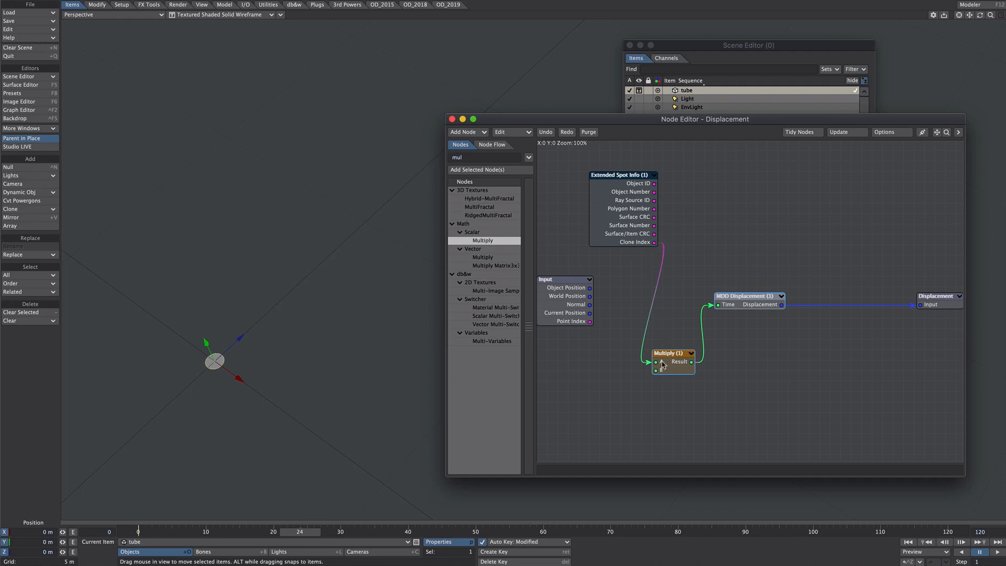
left_click(596, 257)
left_click(452, 120)
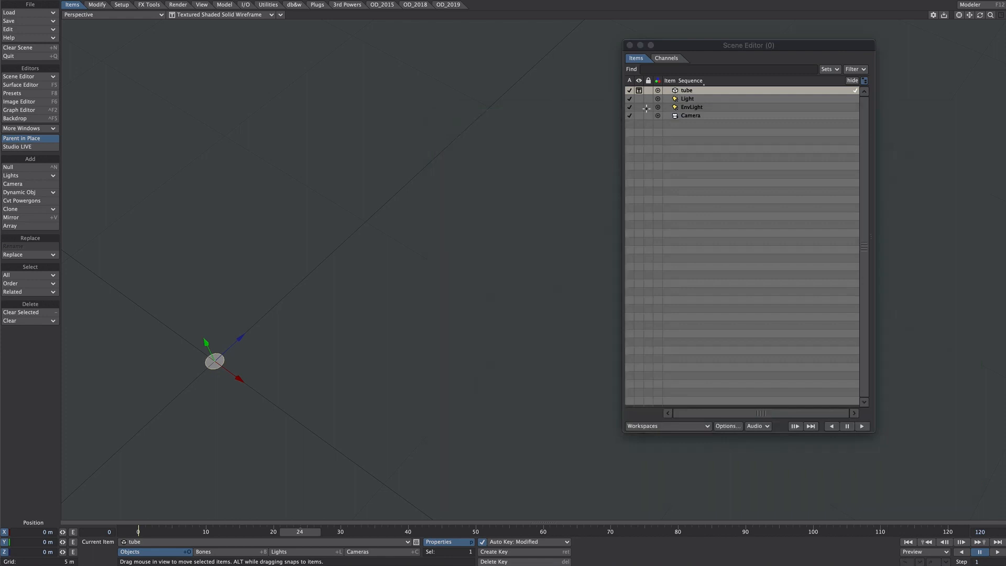
- Clone the tube 23 times and order the scene items by sequence
key("ctrl+c")
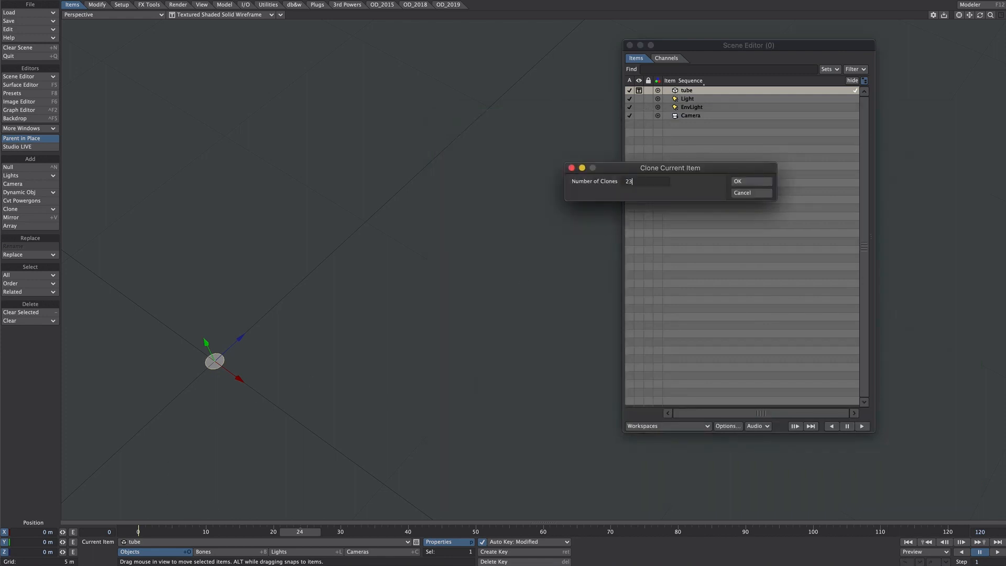
key("Return")
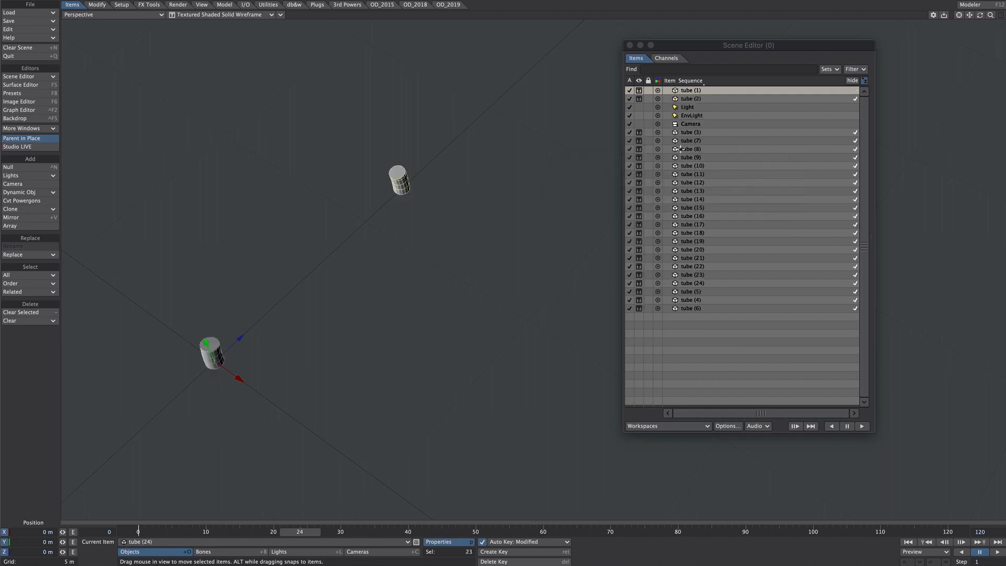
left_click(692, 83)
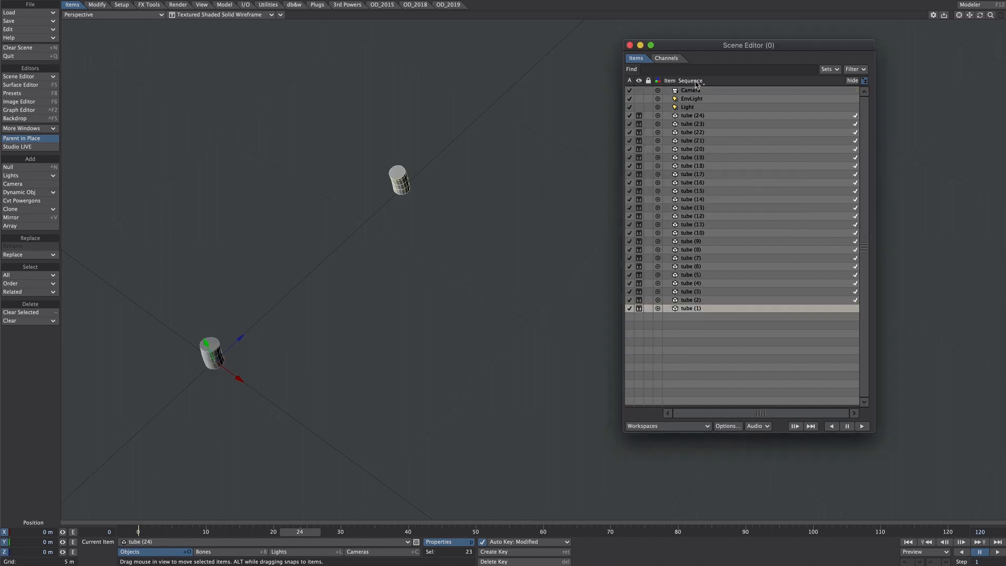
left_click(698, 82)
left_click(693, 82)
left_click(693, 83)
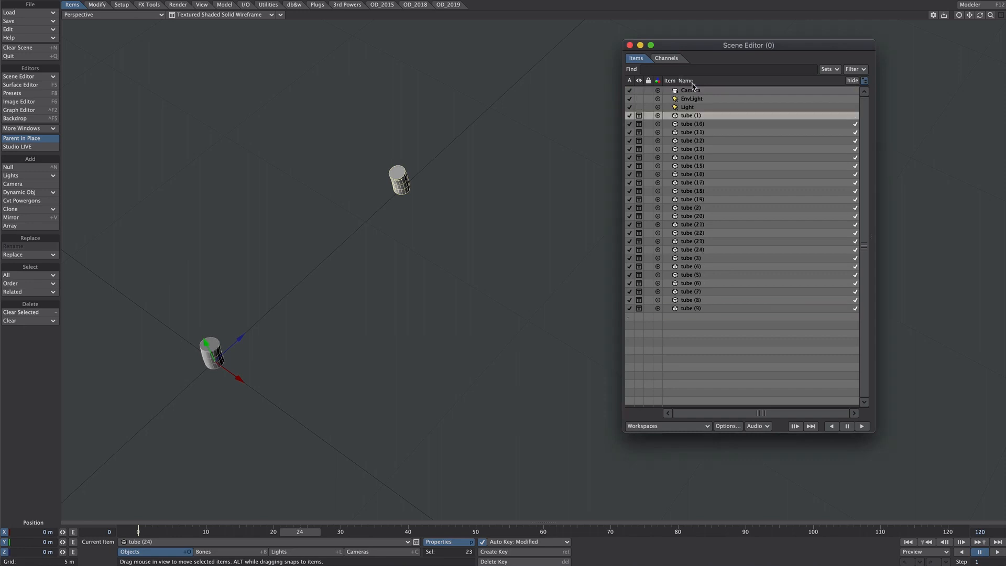
left_click(693, 82)
left_click(693, 83)
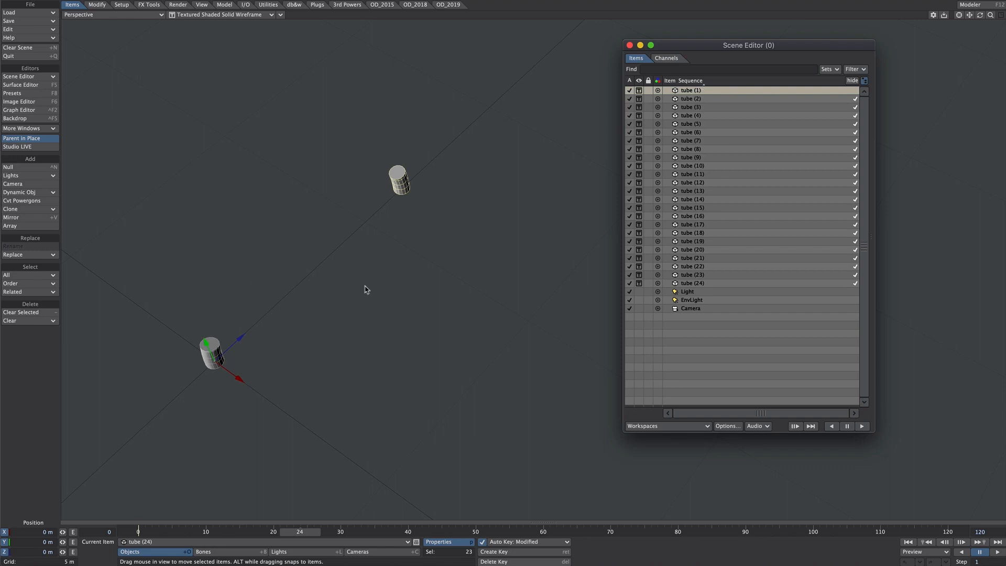
- Check the Mapped Time setting in tube (2)'s MDD Displacement node and select tube (1) in the item list
left_click(696, 100)
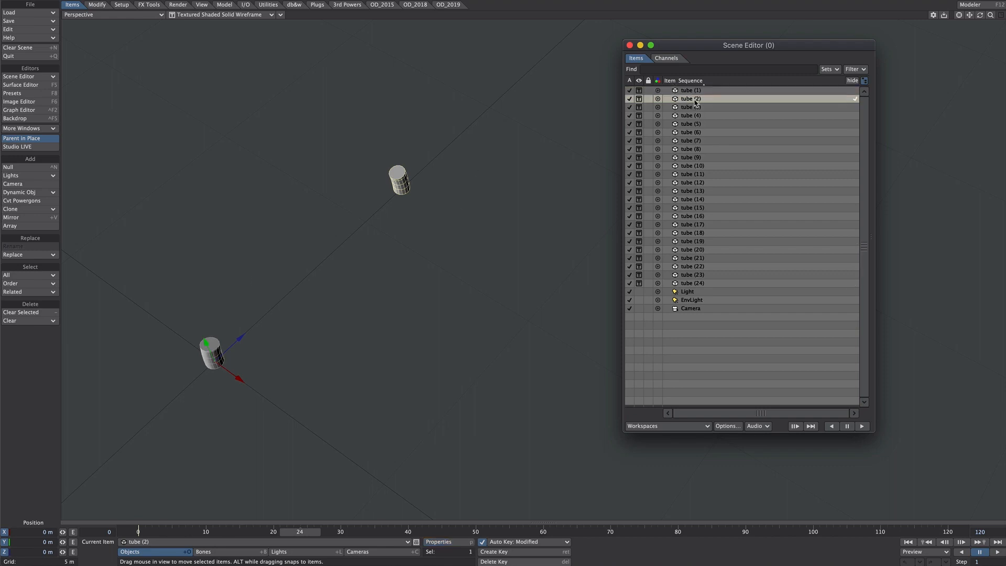
double_click(696, 103)
left_click(726, 277)
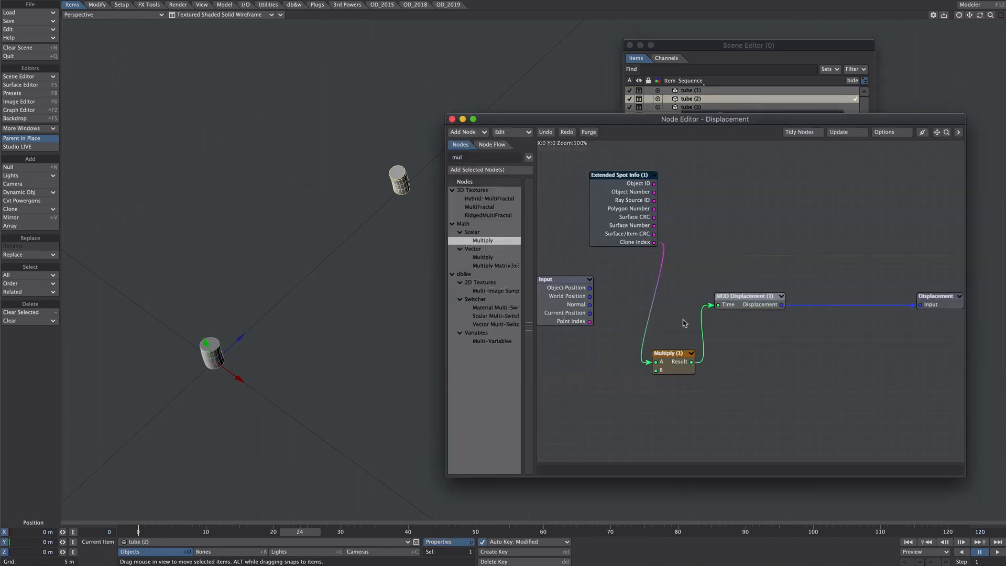
double_click(742, 301)
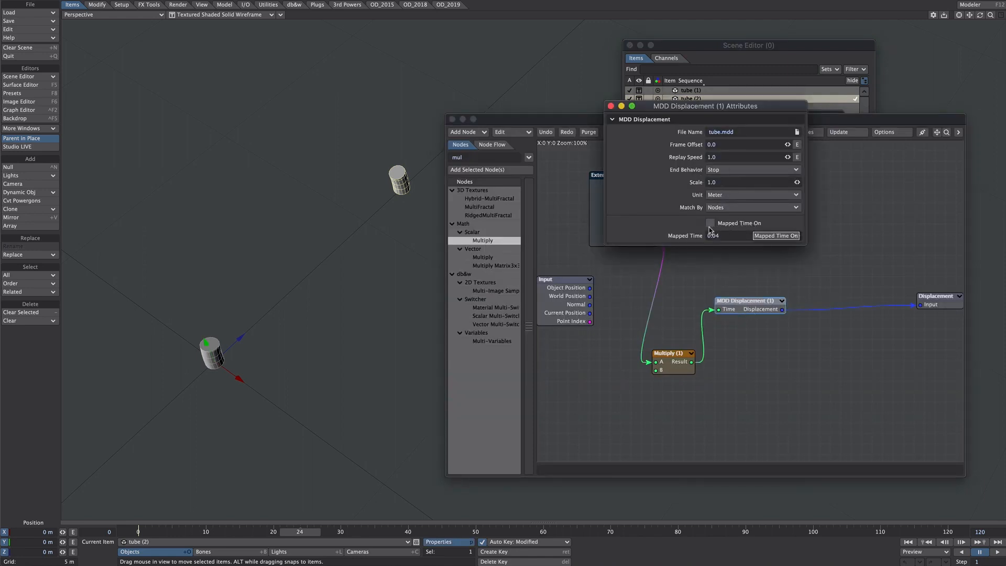
left_click(612, 106)
left_click(693, 90)
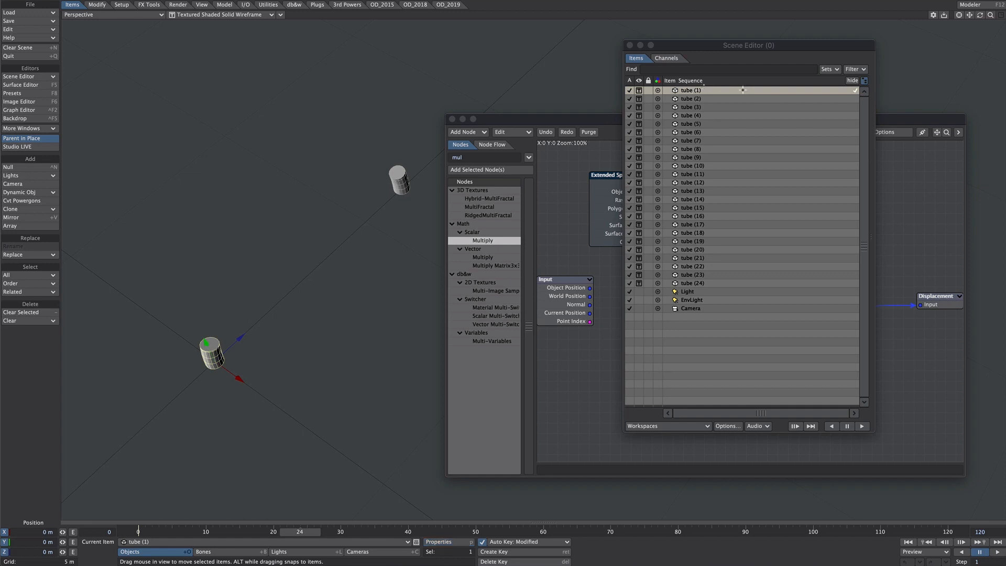
- Copy the Nodal Displacement modifier from tube (1)'s object properties
key("p")
right_click(726, 271)
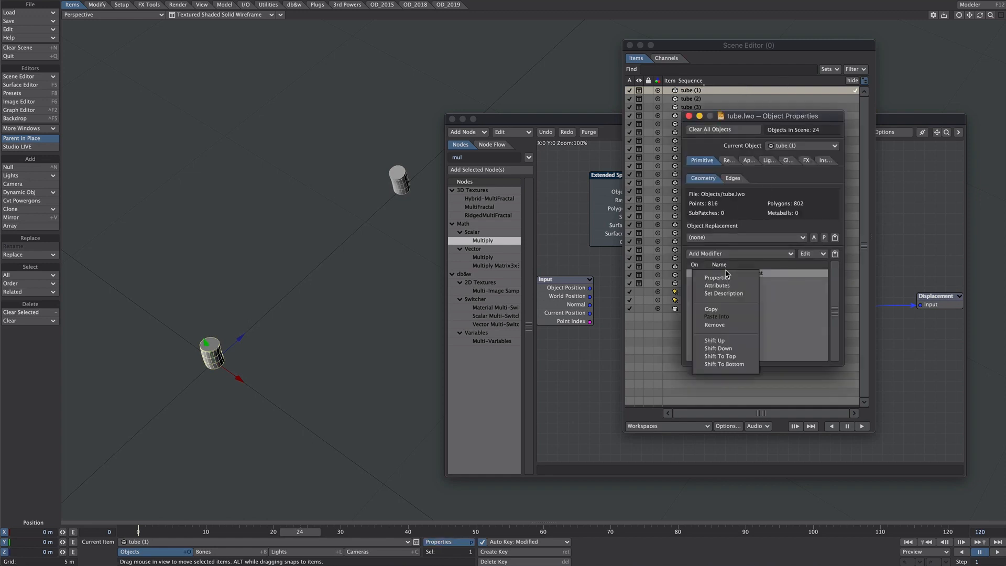
left_click(733, 310)
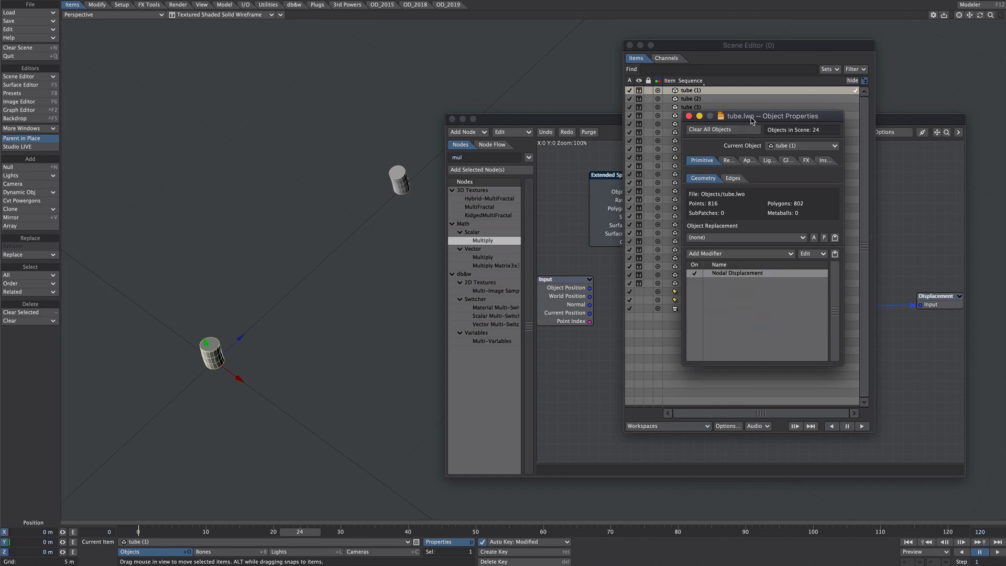
left_click_drag(752, 120, 499, 78)
- Paste the copied Nodal Displacement into the Nodal Displacement modifiers of tube (2) through tube (24)
left_click(697, 99)
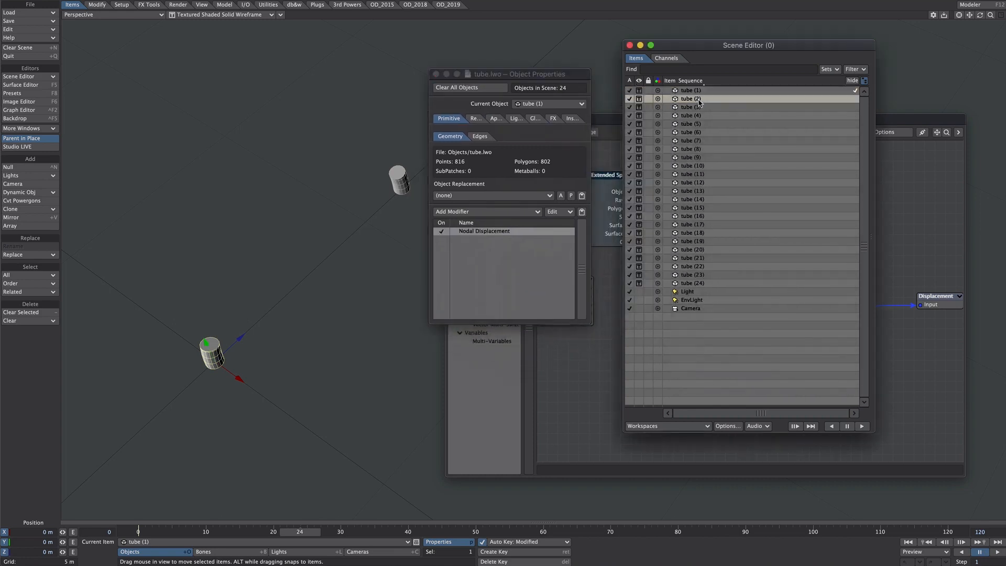
left_click(715, 285, "shift")
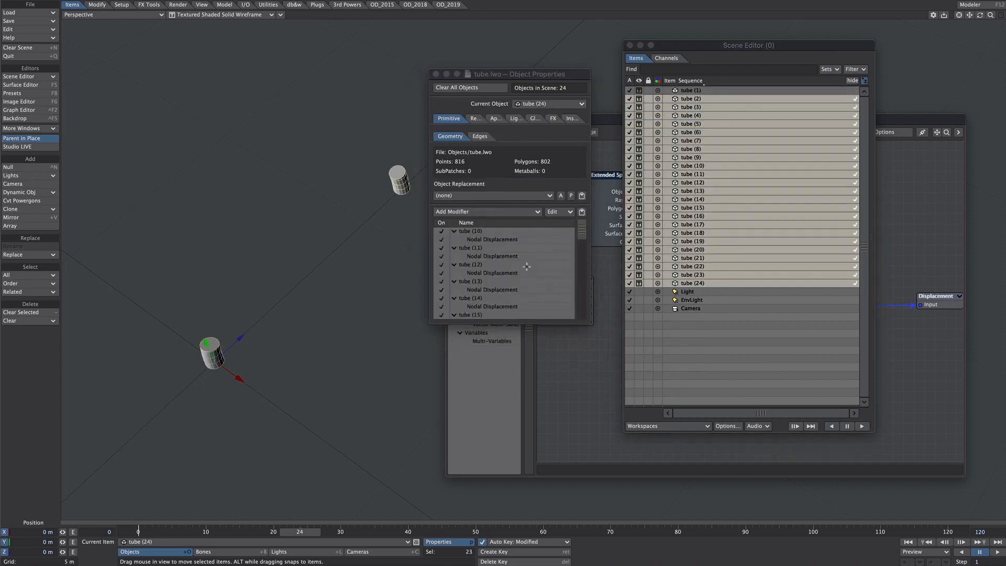
left_click(504, 234)
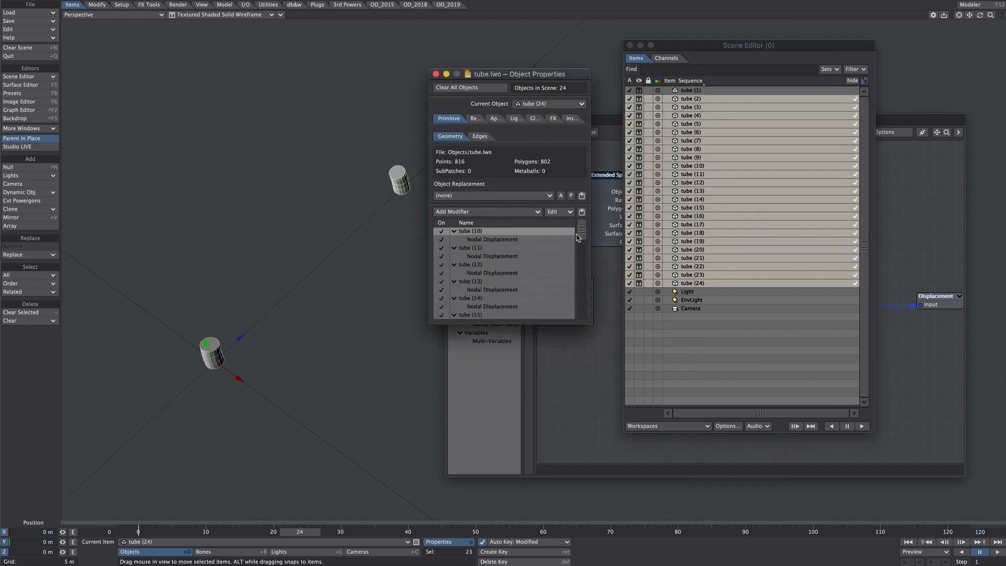
left_click_drag(580, 239, 581, 312)
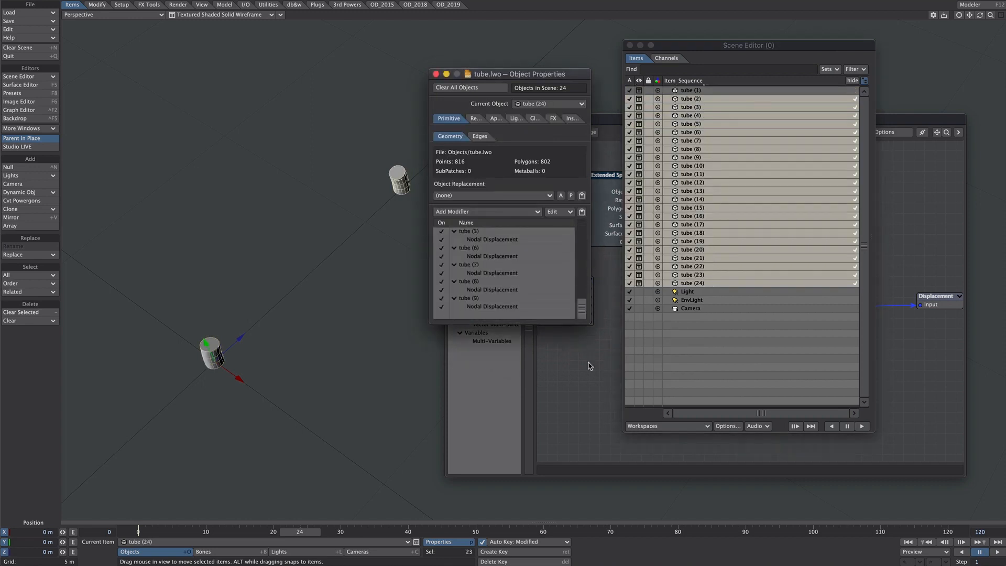
left_click(493, 310)
right_click(493, 309)
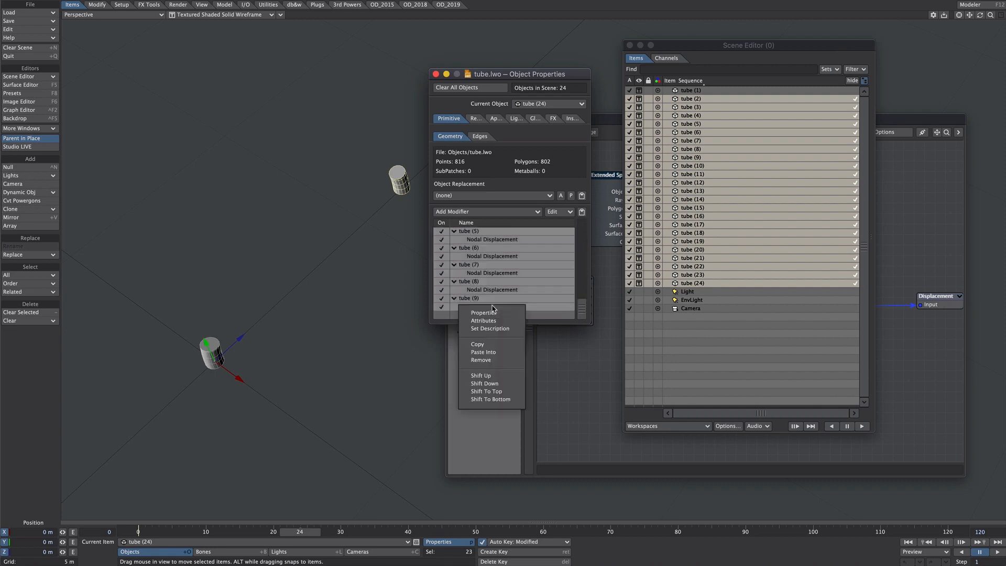
left_click(483, 353)
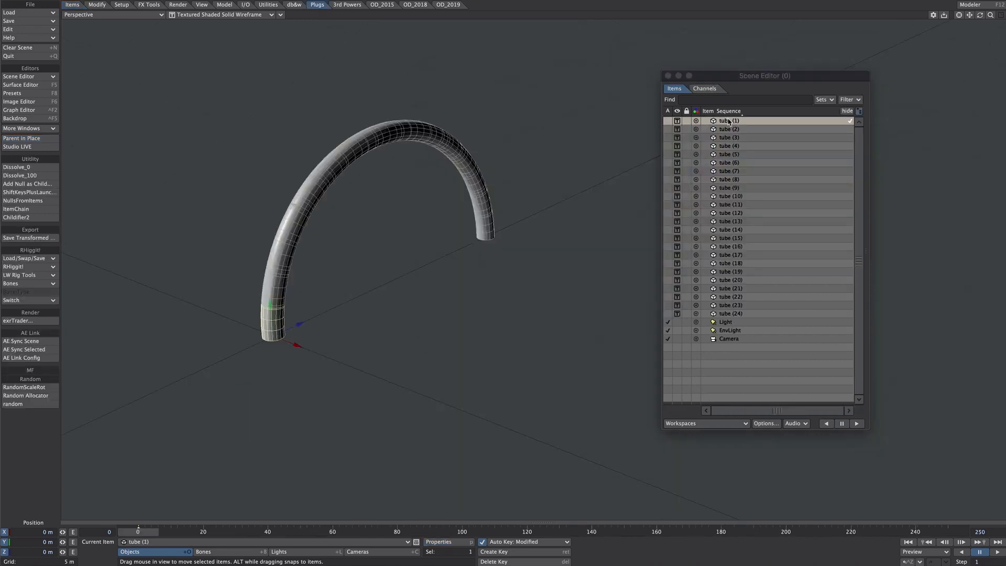
- Move tube (2) away from the arch and step through the following tubes to inspect their individual segments
key("Down")
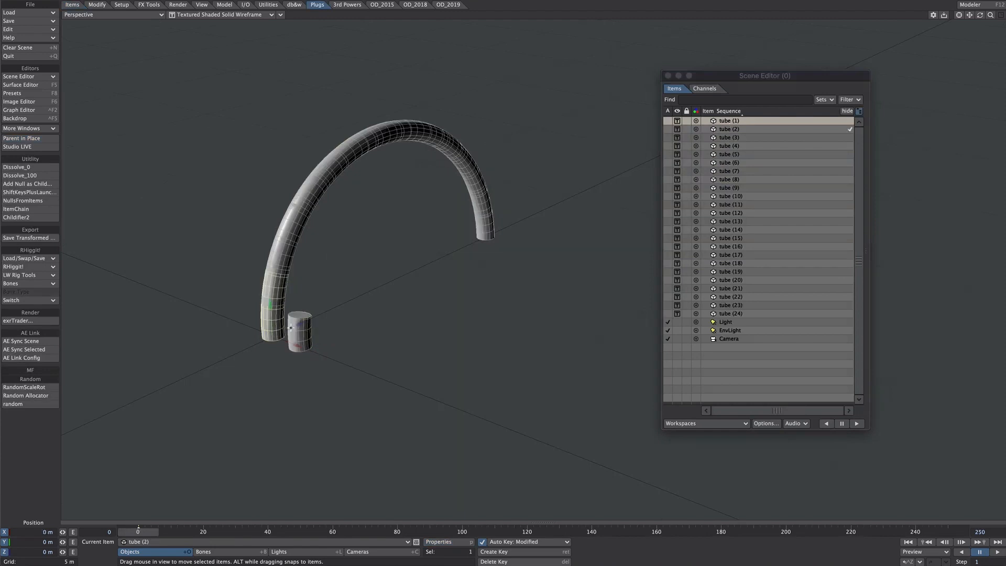
left_click_drag(297, 346, 505, 423)
key("Down")
key("Down")
key("Down")
key("Down")
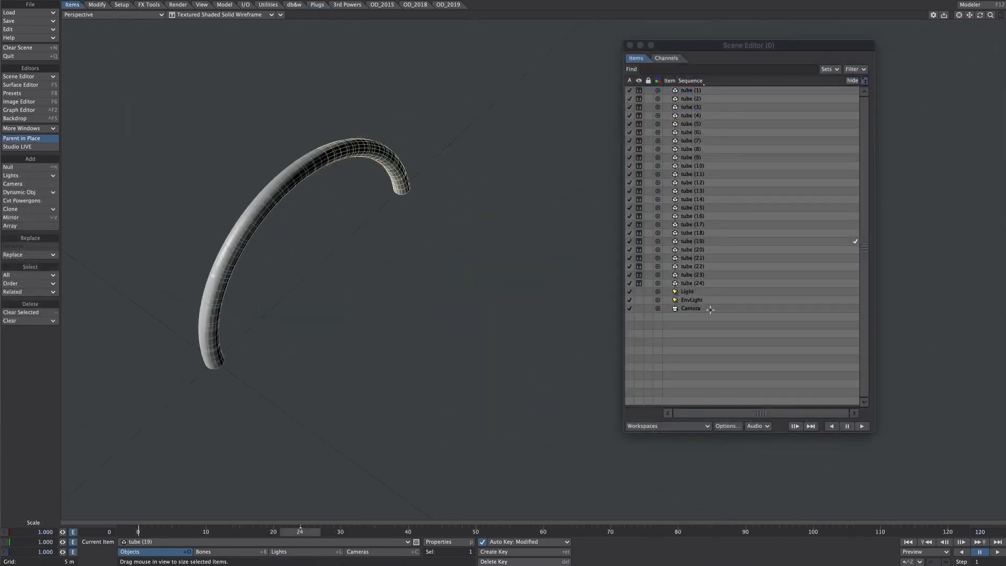
- Turn off Parent in Place and group tube (1) through tube (24) under a new group named TUBE
left_click(722, 359)
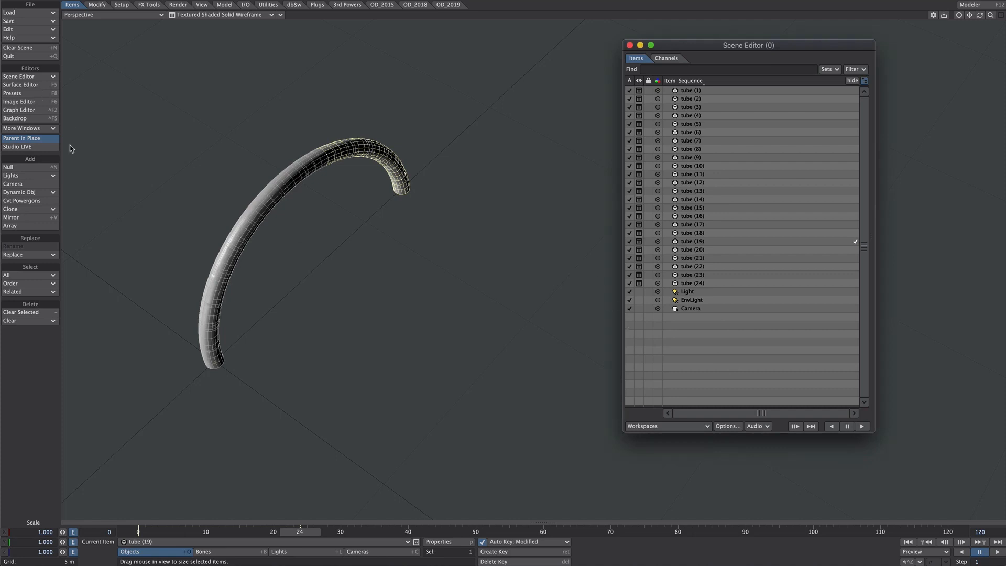
left_click(47, 140)
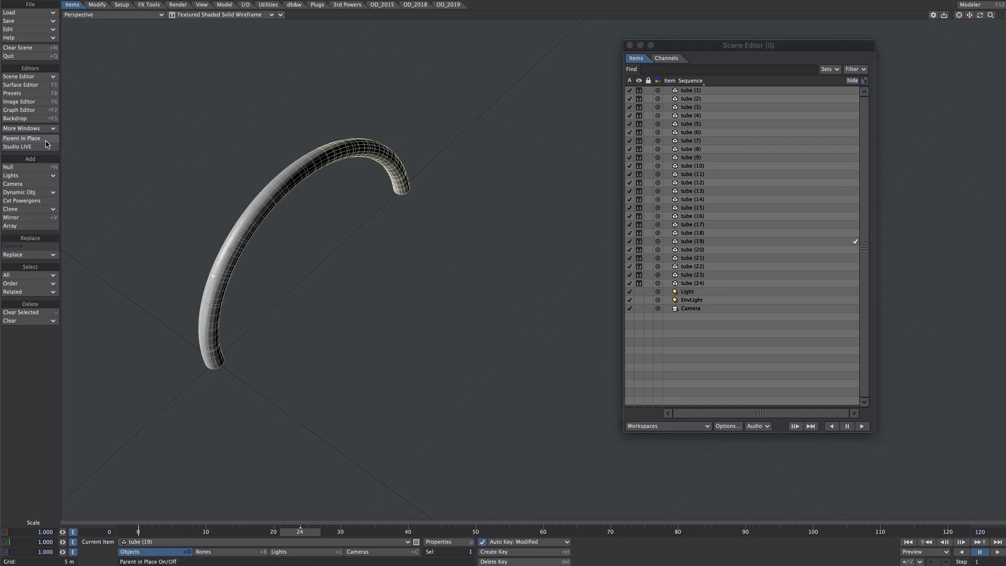
left_click(690, 90)
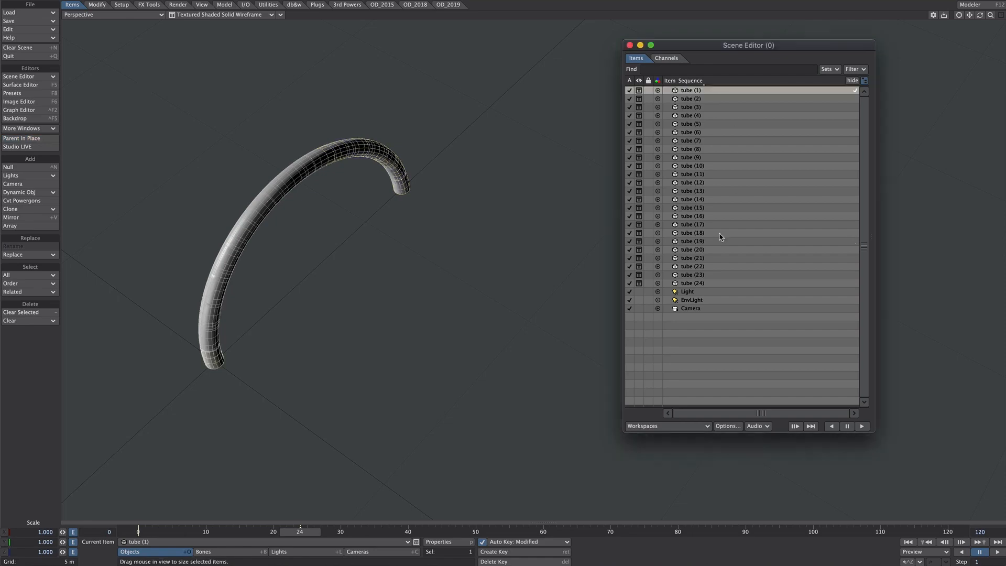
left_click(707, 284, "shift")
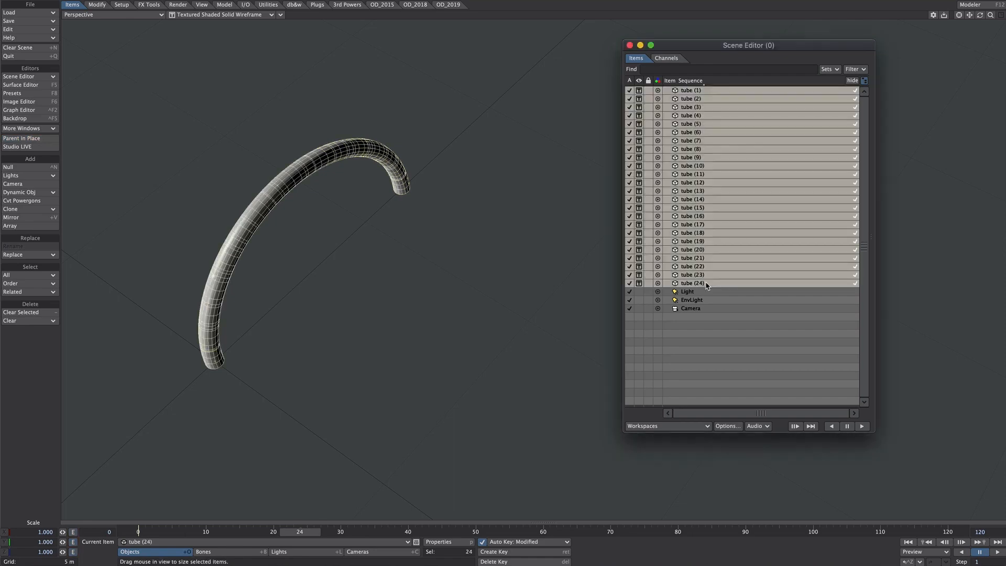
right_click(706, 284)
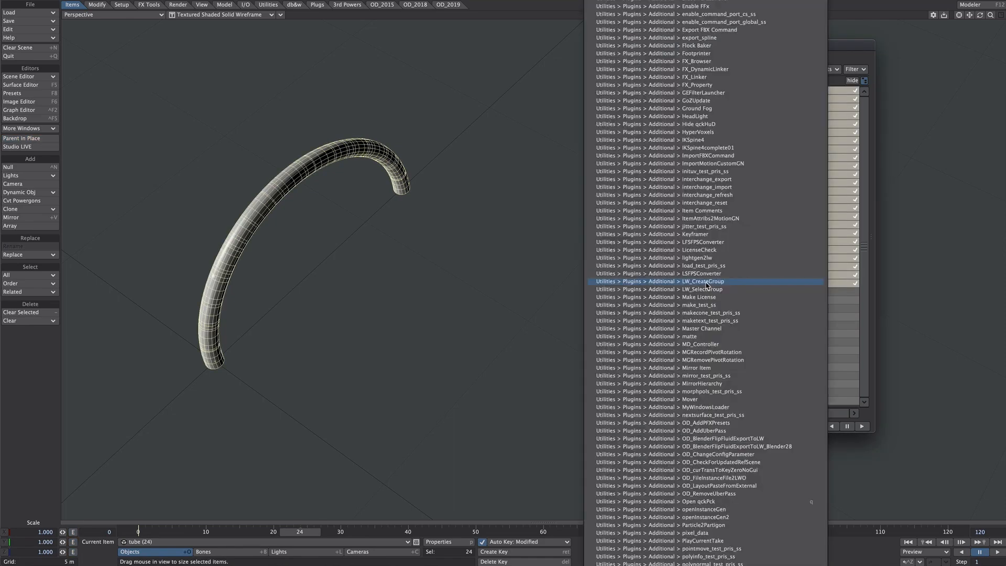
left_click(706, 284)
type("TUBE")
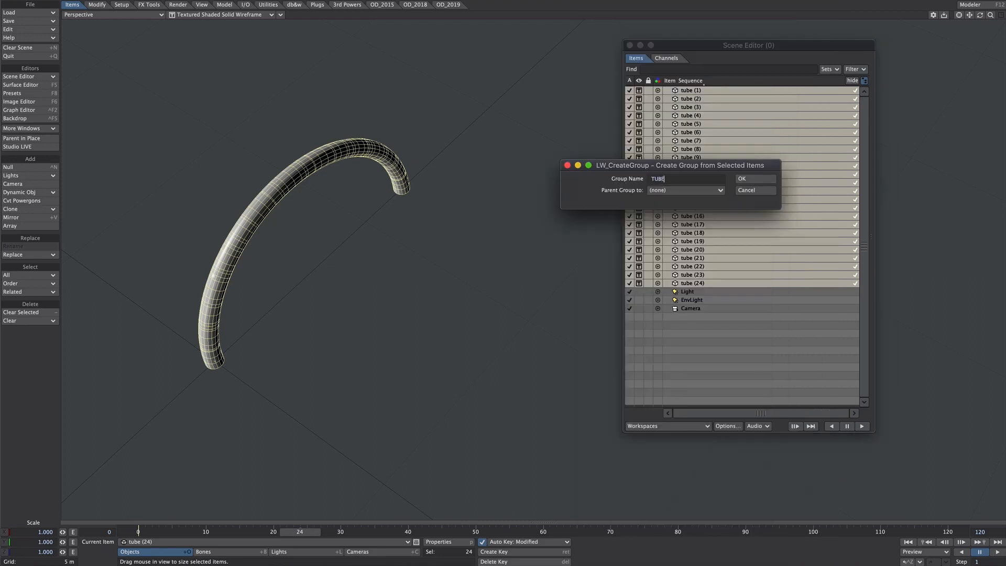
key("Return")
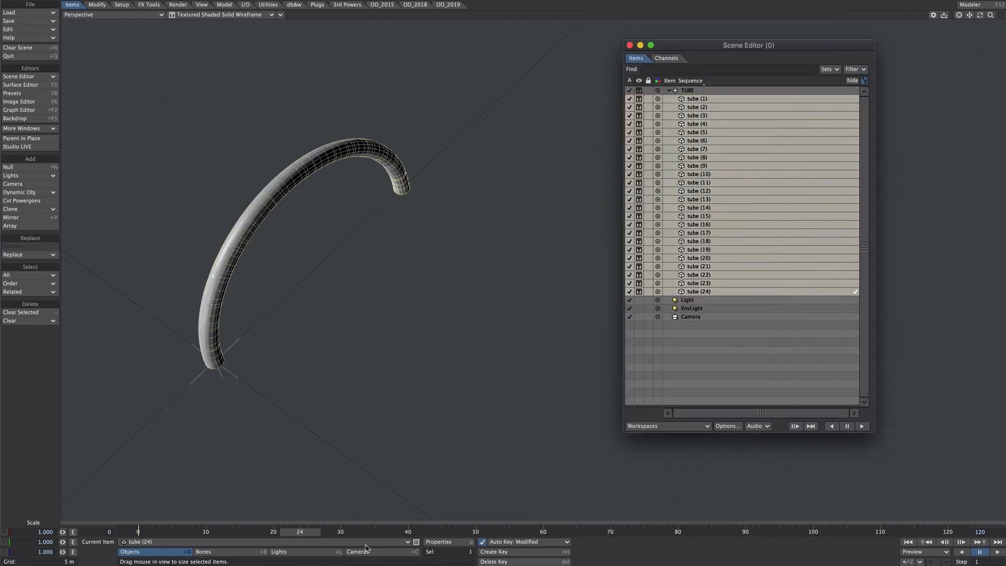
- Select all 24 tubes and create a motion key at frame 1 for the Scale channels only
left_click_drag(309, 531, 138, 531)
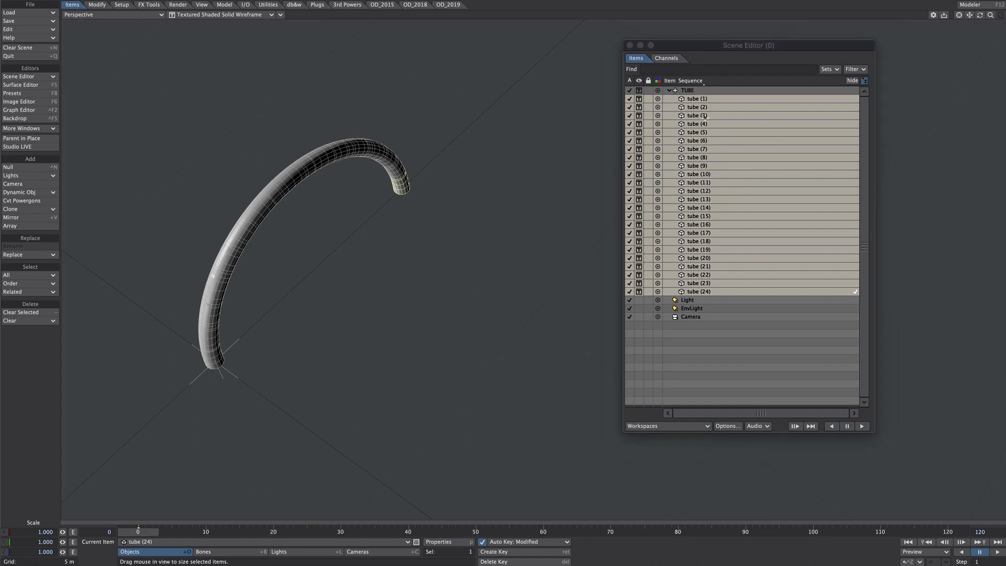
left_click(709, 101, "shift")
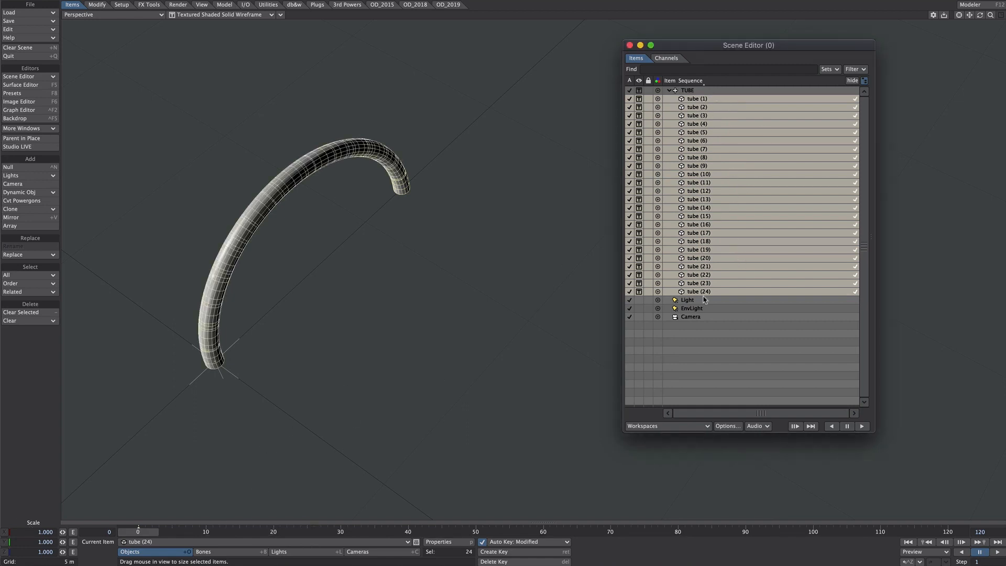
key("Right")
key("Return")
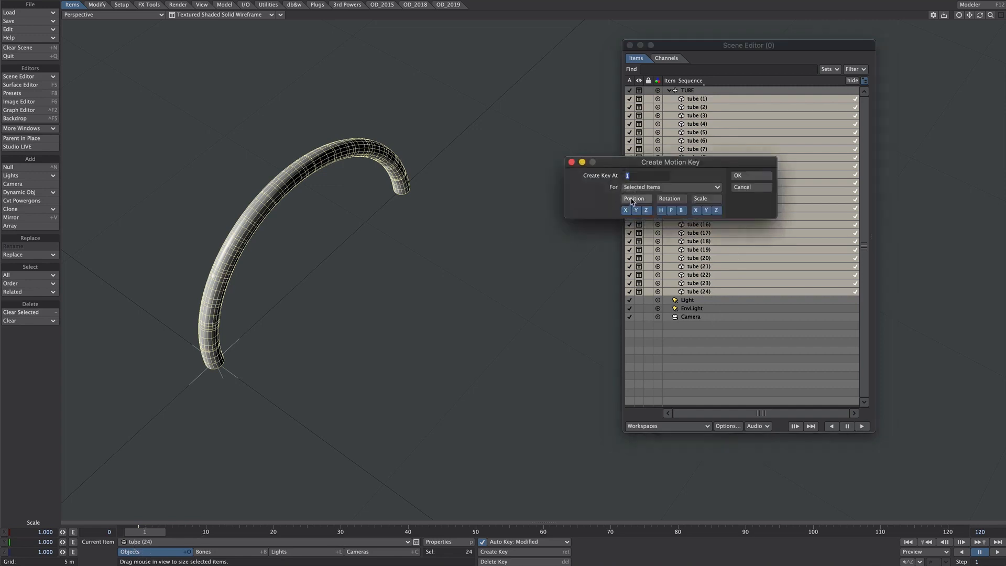
left_click(634, 199)
left_click(669, 200)
left_click(754, 179)
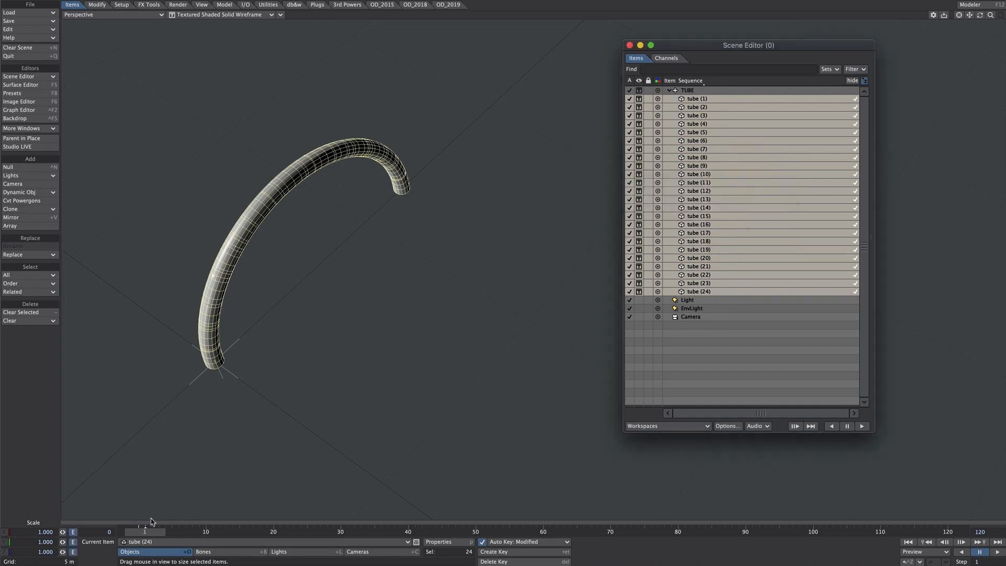
- Set the X, Y and Z scale of the selected tubes to 0 at frame 0
left_click_drag(152, 531, 145, 532)
left_click(32, 532)
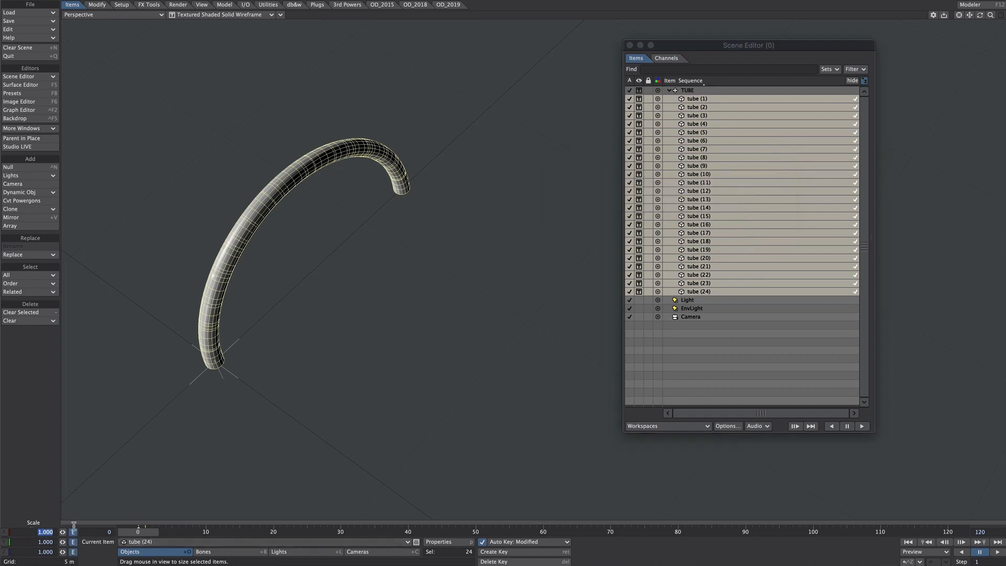
type("0")
key("Tab")
type("0")
key("Tab")
type("0")
key("Return")
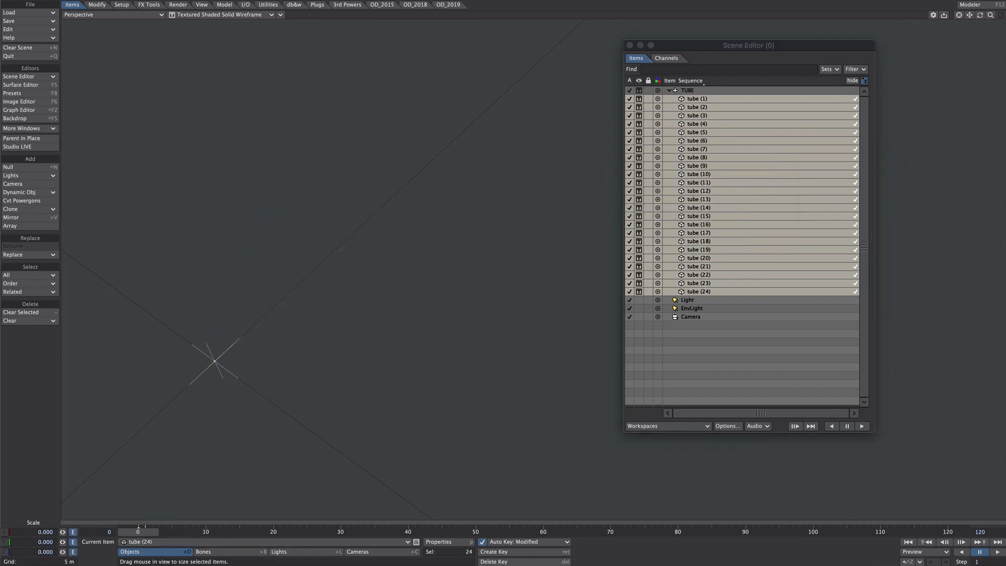
- Create zero-scale keys for the selected tubes at frames 2 and 50
key("Return")
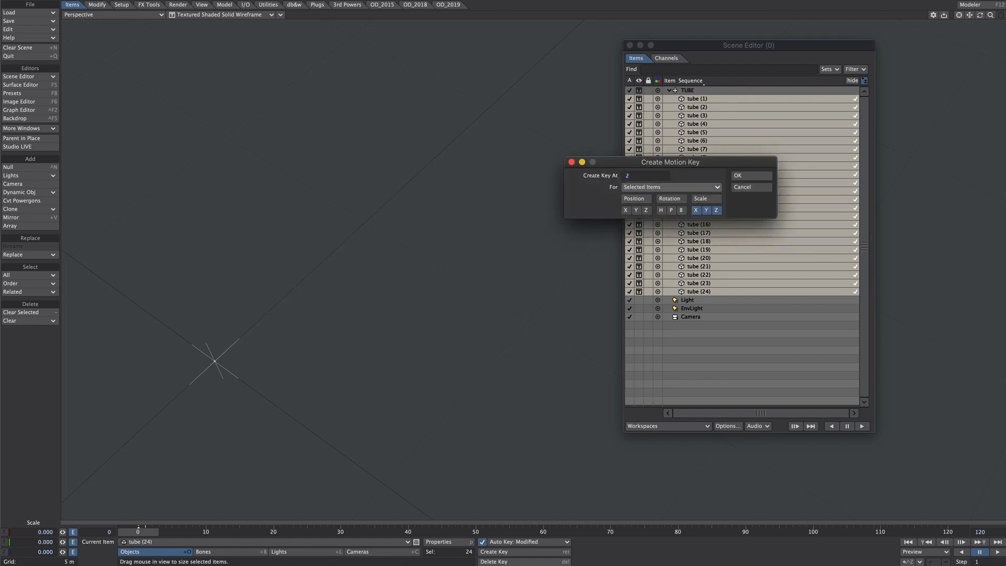
key("Return")
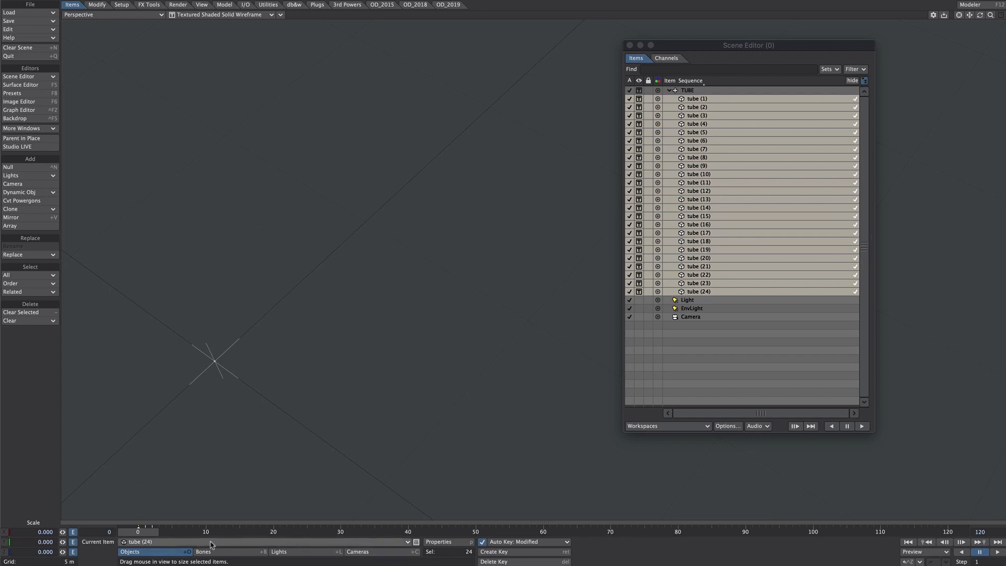
key("Return")
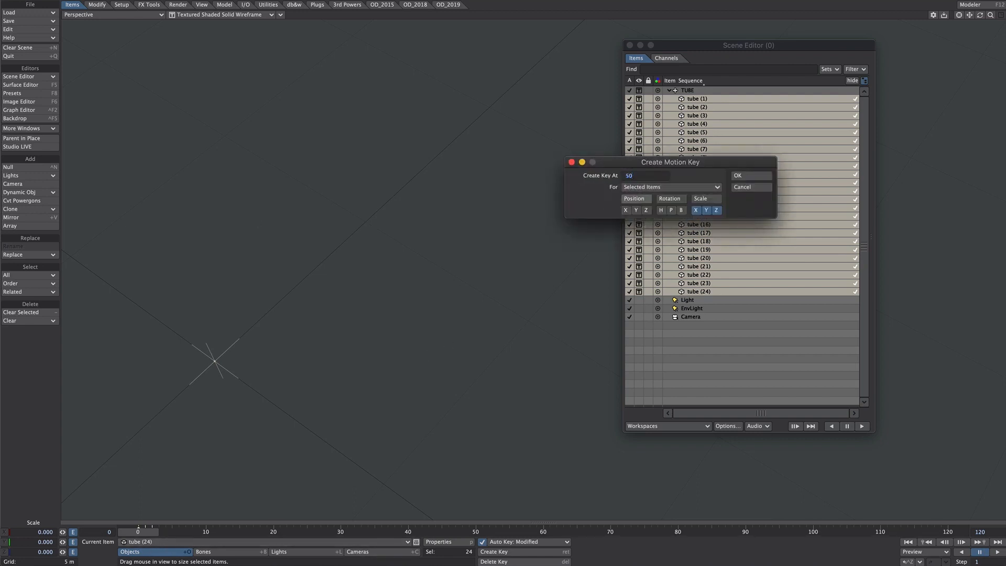
key("Return")
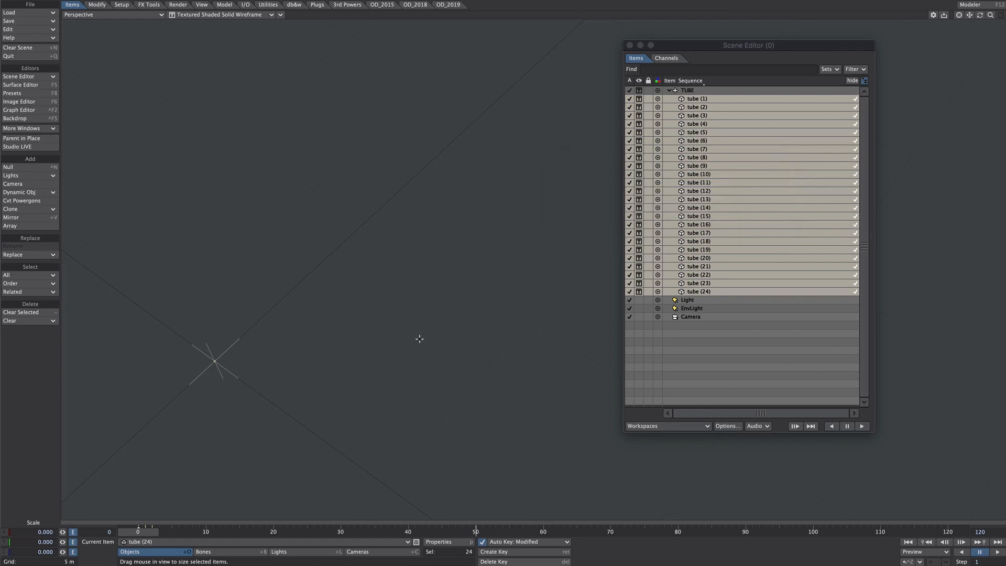
- Open the Graph Editor, filter the channel list to the Scale channels and select them all for tubes (1) to (24)
key("ctrl+F2")
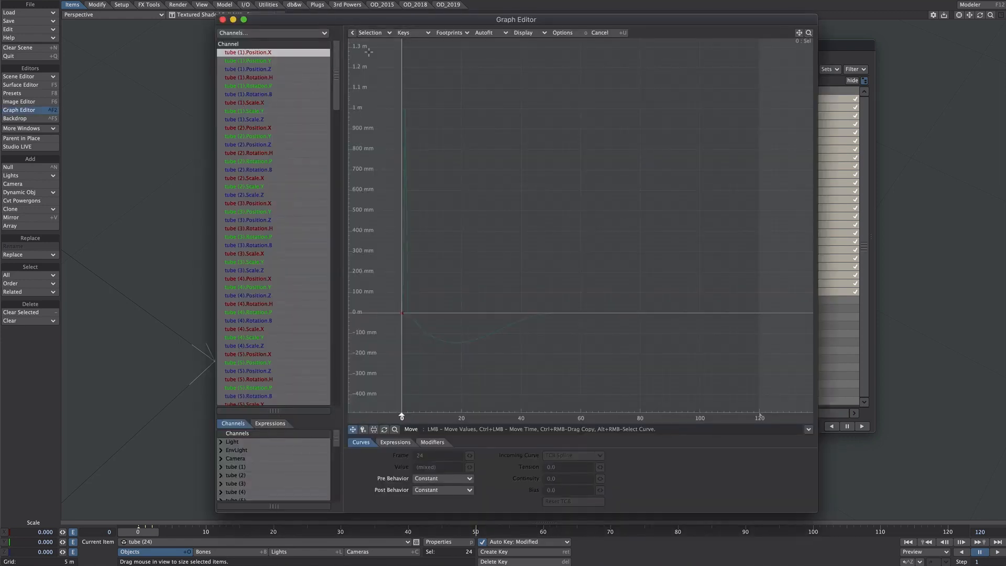
left_click(373, 34)
left_click(373, 33)
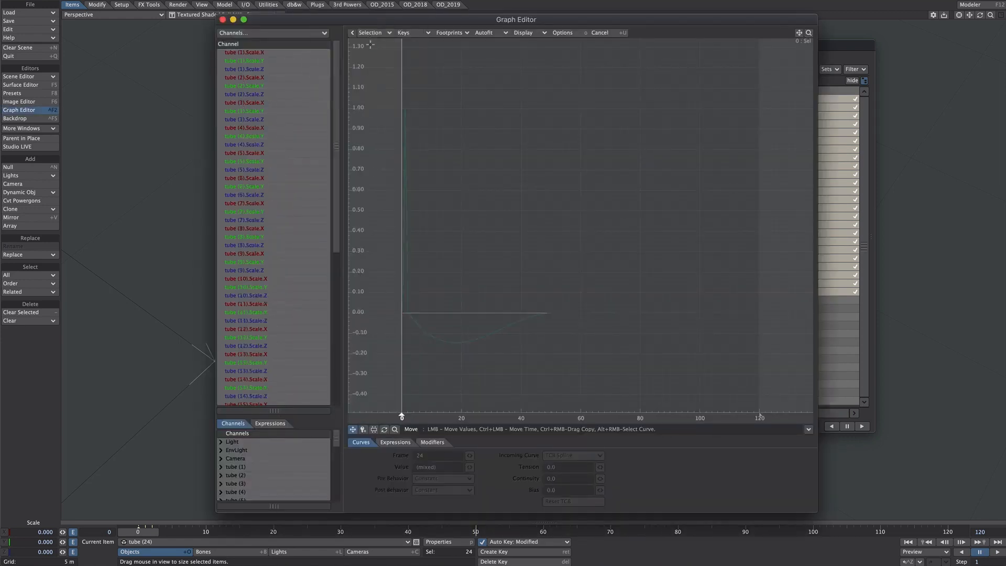
left_click(258, 54)
left_click_drag(337, 84, 319, 361)
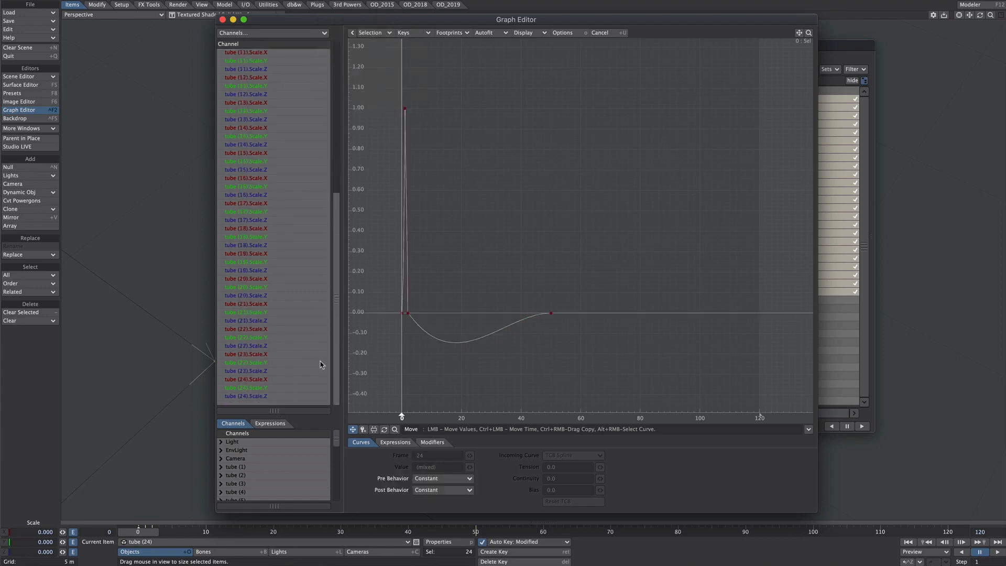
left_click(271, 397, "shift")
- Select every key on the scale curves and set their Incoming Curve to Stepped
left_click_drag(393, 168, 414, 233, "ctrl+alt")
double_click(415, 234, "shift")
left_click(561, 457)
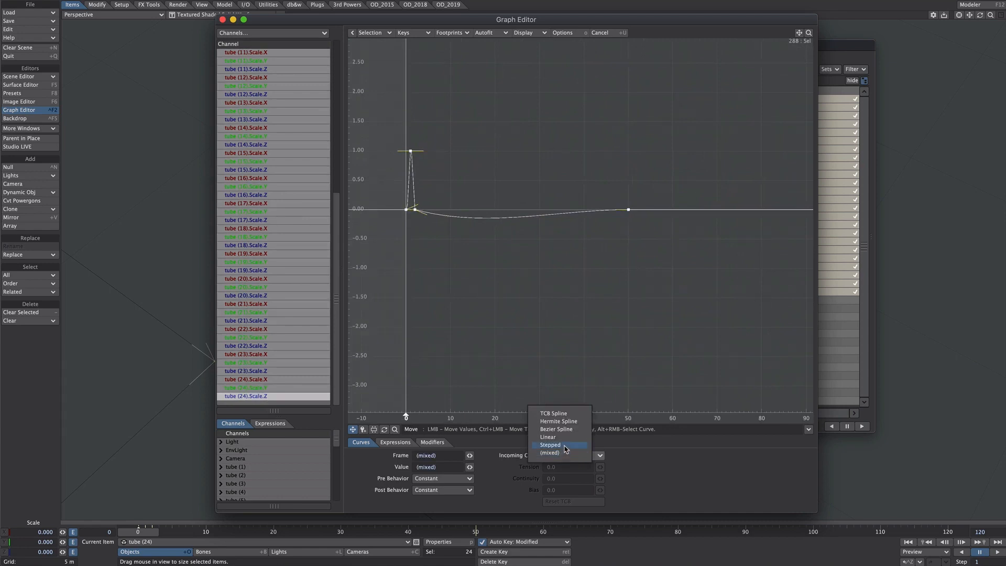
left_click(550, 445)
key("a")
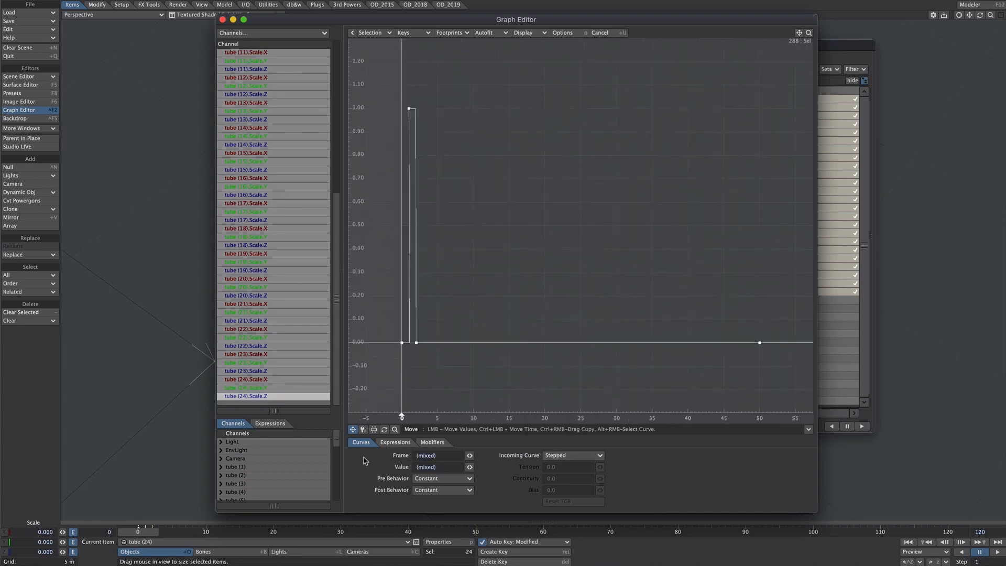
- Set the scale curves' Post Behavior to Repeat, close the Graph Editor and advance to frame 1
left_click(442, 490)
left_click(442, 496)
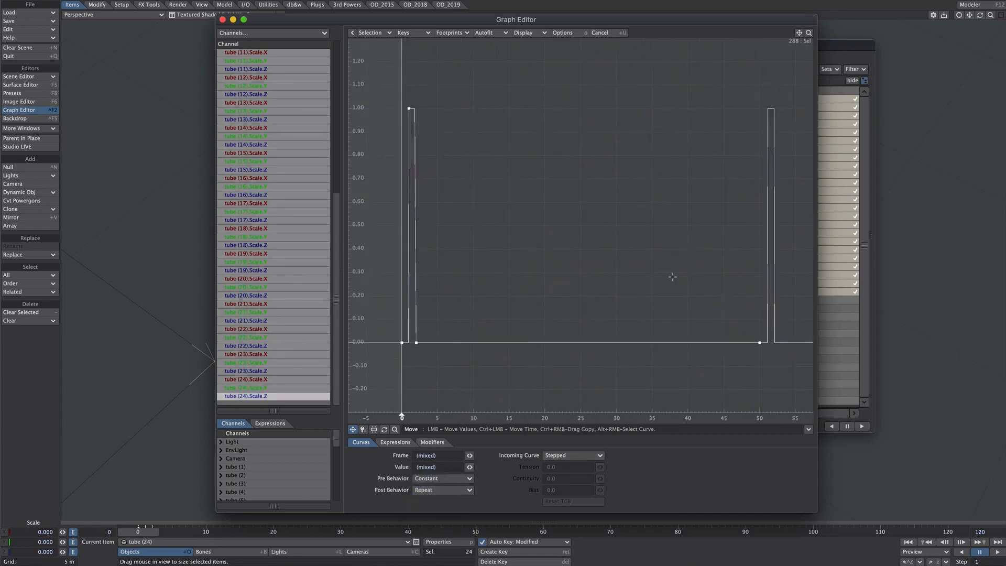
key("ctrl+F2")
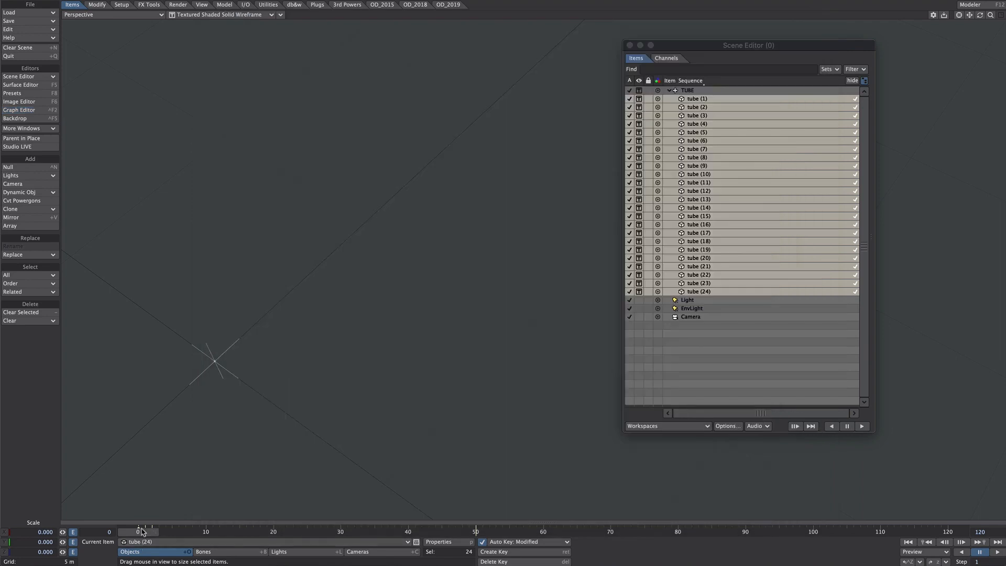
key("Right")
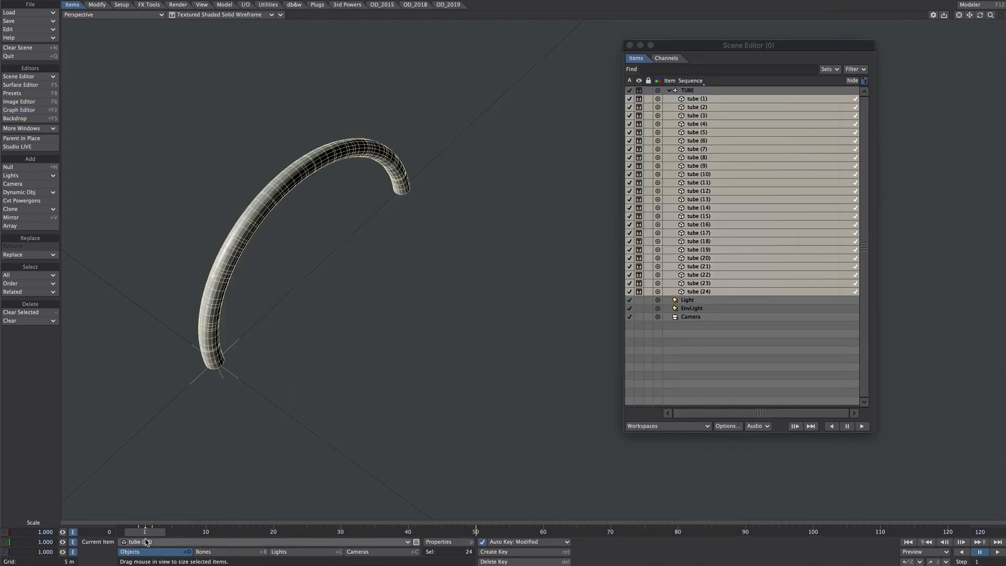
- Step through the frames around 1 to 2 and 50 to 51 to check how the stepped scale keys repeat
key("Left")
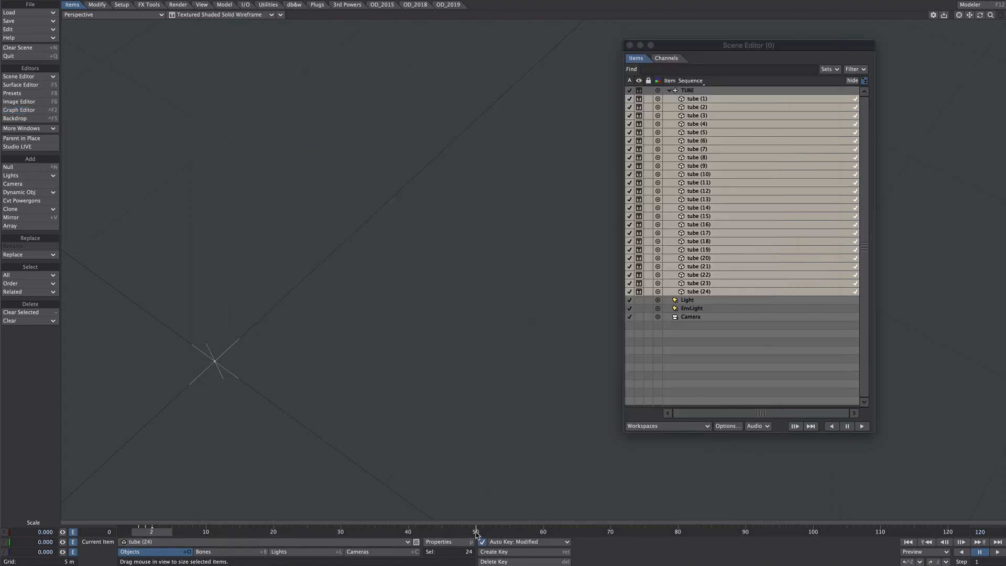
left_click(476, 532)
key("Right")
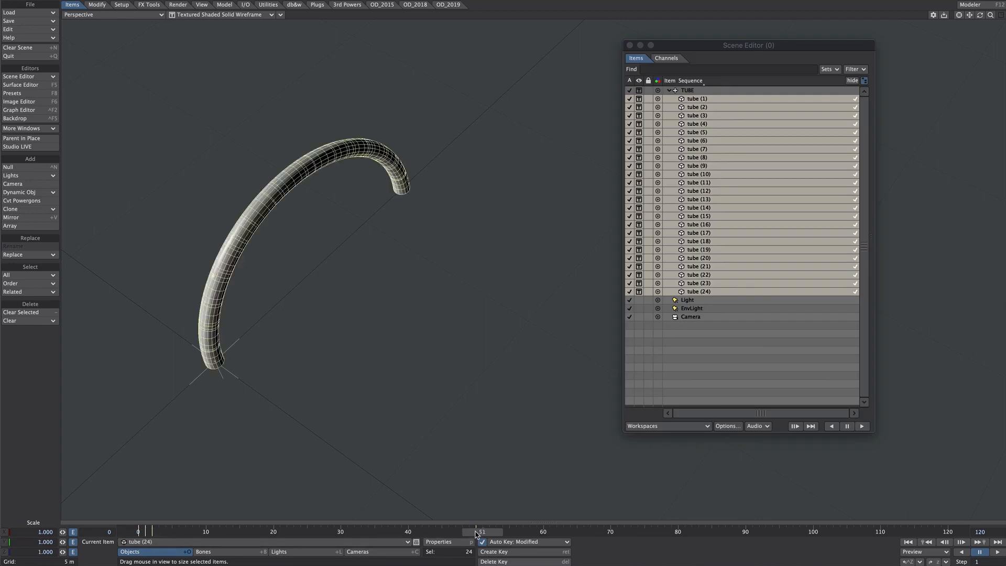
key("Left")
key("Right")
key("Left")
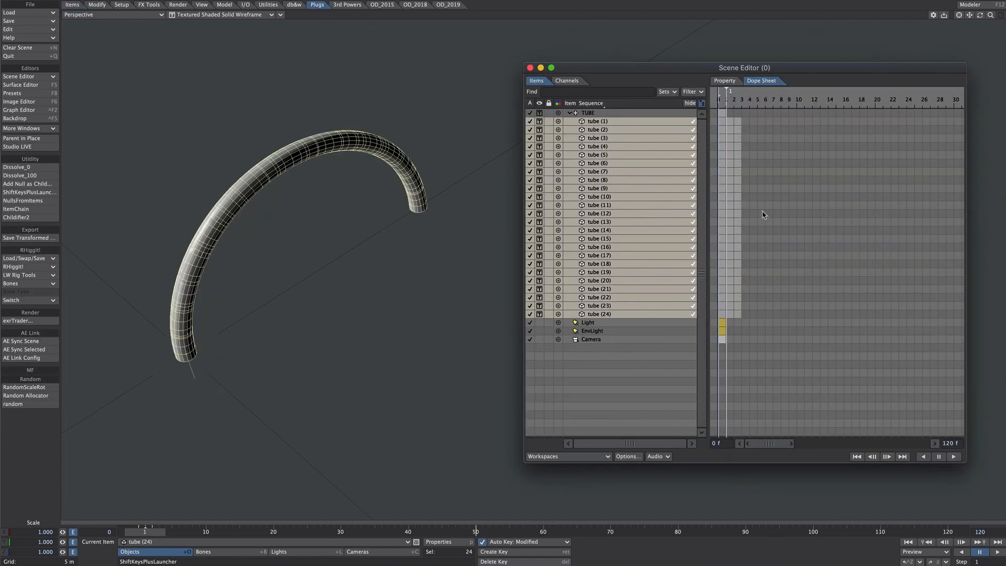
- Select tubes (1) to (24) in order and stagger their keys forward one frame per item with ShiftKeys+
left_click_drag(408, 77, 442, 59)
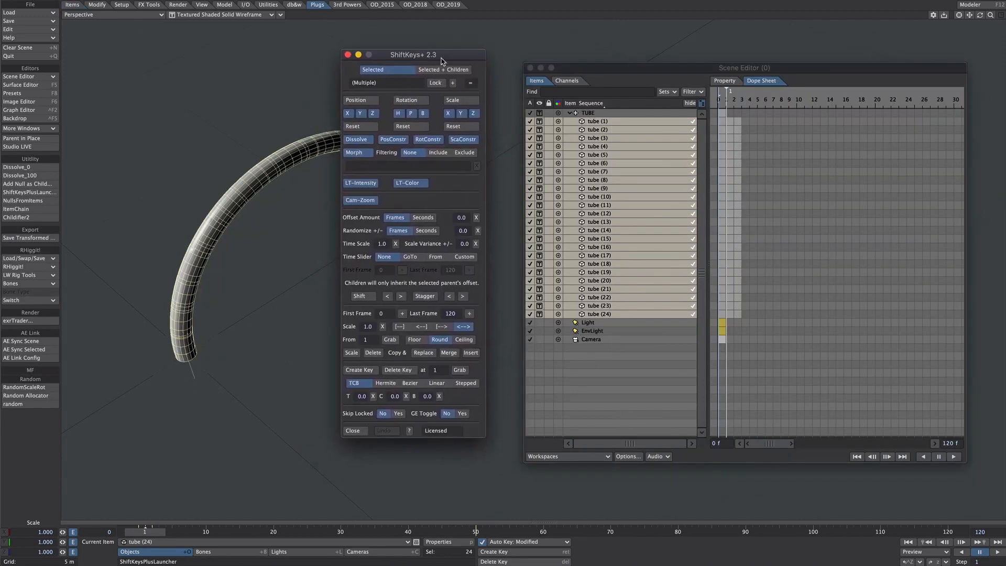
left_click(583, 123)
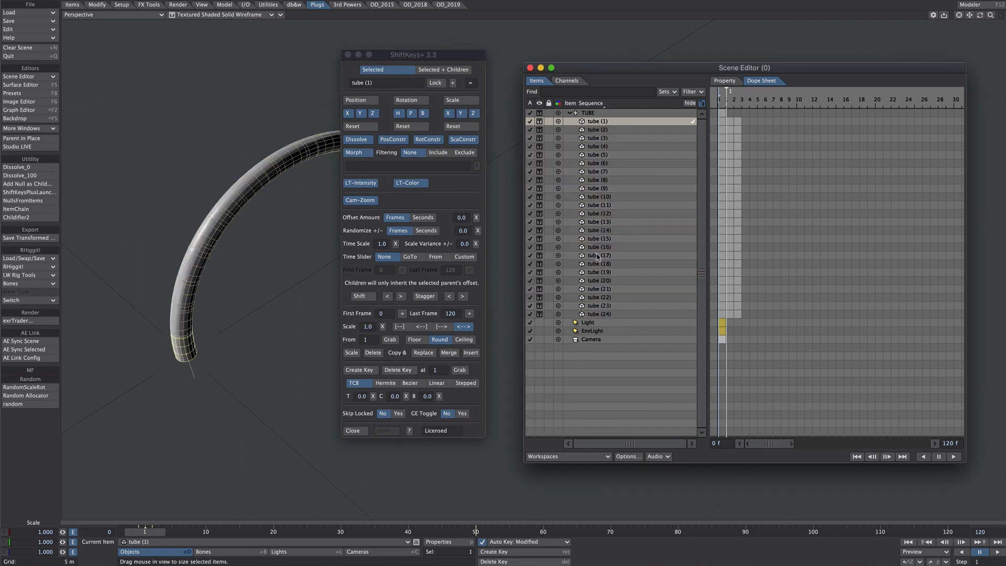
left_click(608, 314, "shift")
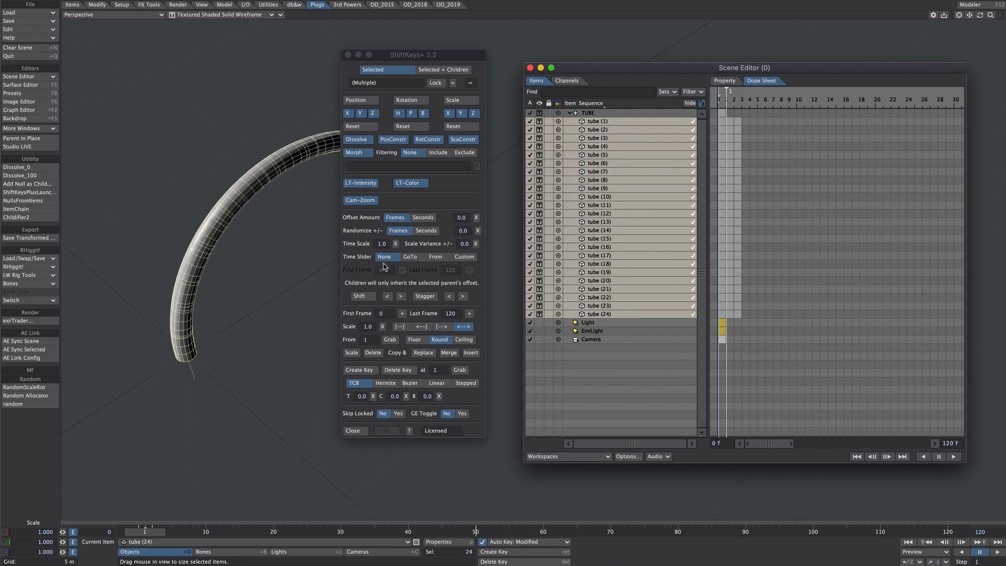
left_click(463, 296)
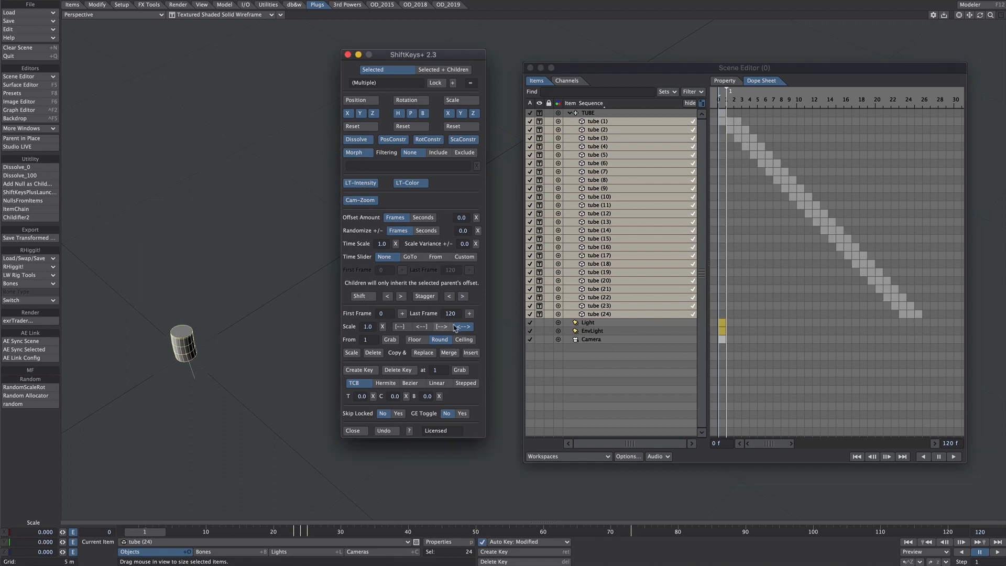
- Try shifting the staggered tube keys several frames forward and bring them back to their original start
left_click(401, 297)
left_click(400, 297)
left_click(401, 296)
left_click(401, 296)
left_click(401, 296)
left_click(390, 297)
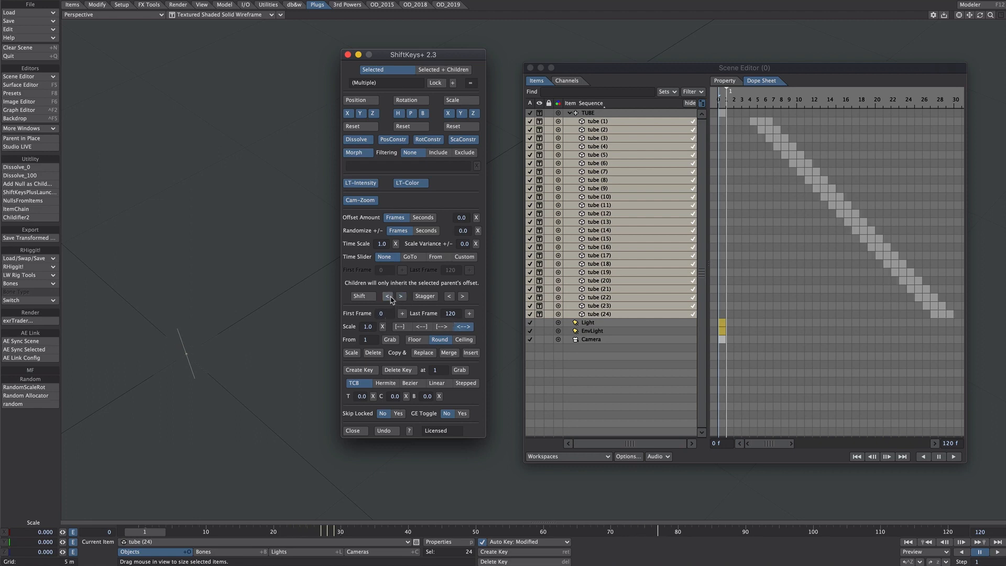
left_click(390, 298)
left_click(390, 298)
left_click(390, 297)
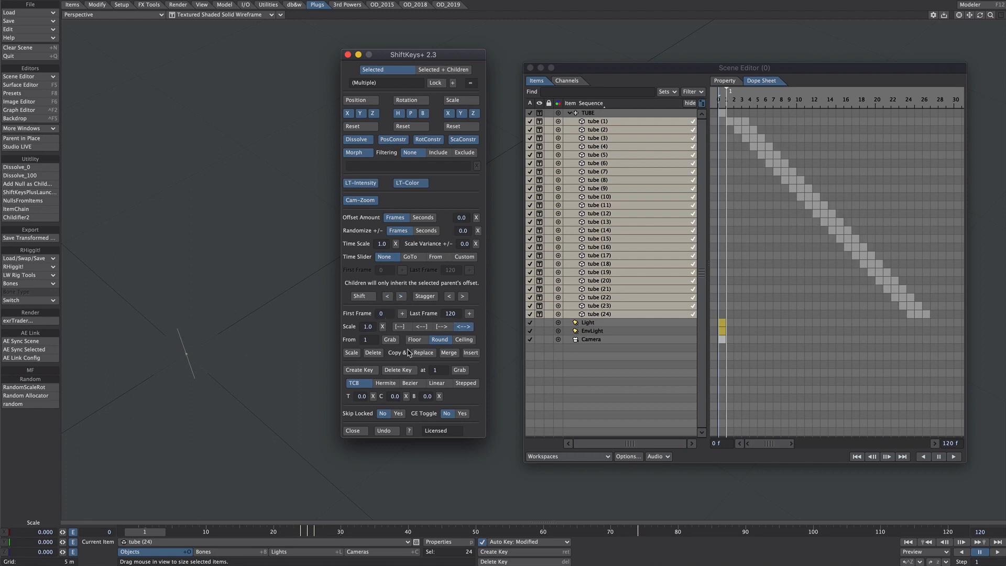
left_click(388, 297)
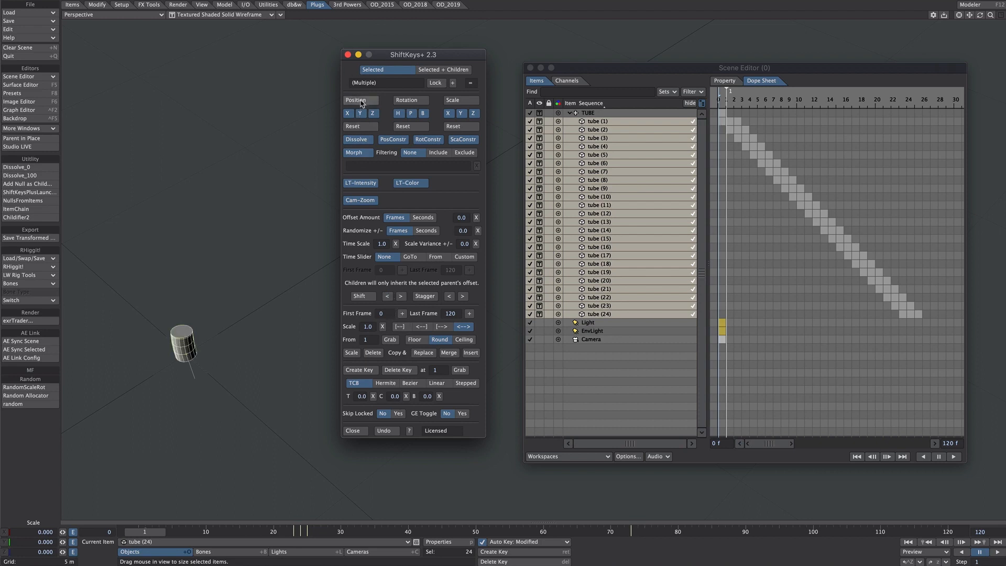
- Close ShiftKeys+, select tubes (1) to (24) and set their viewport visibility to Hidden
left_click(347, 54)
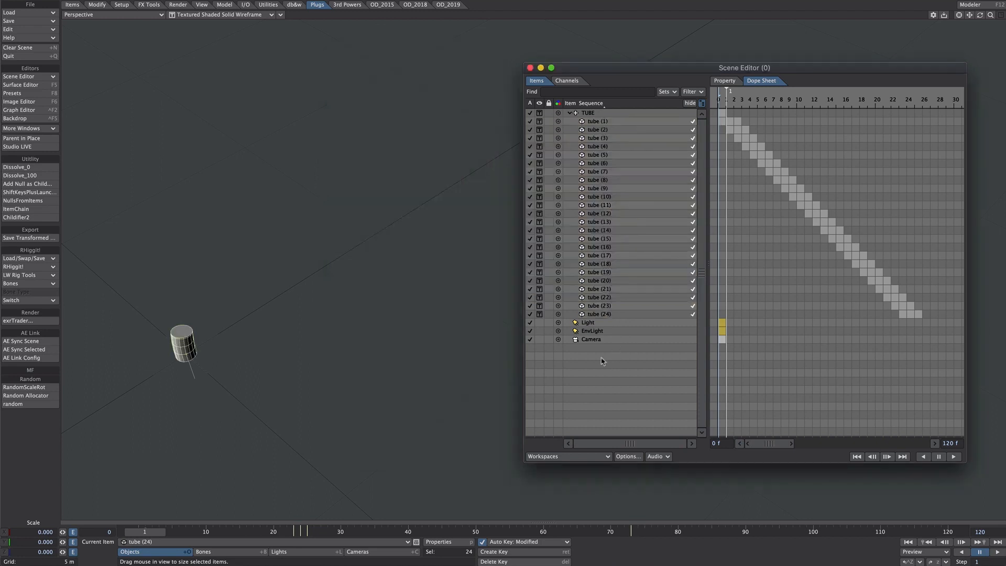
left_click(604, 318)
left_click(600, 124, "shift")
left_click(540, 126)
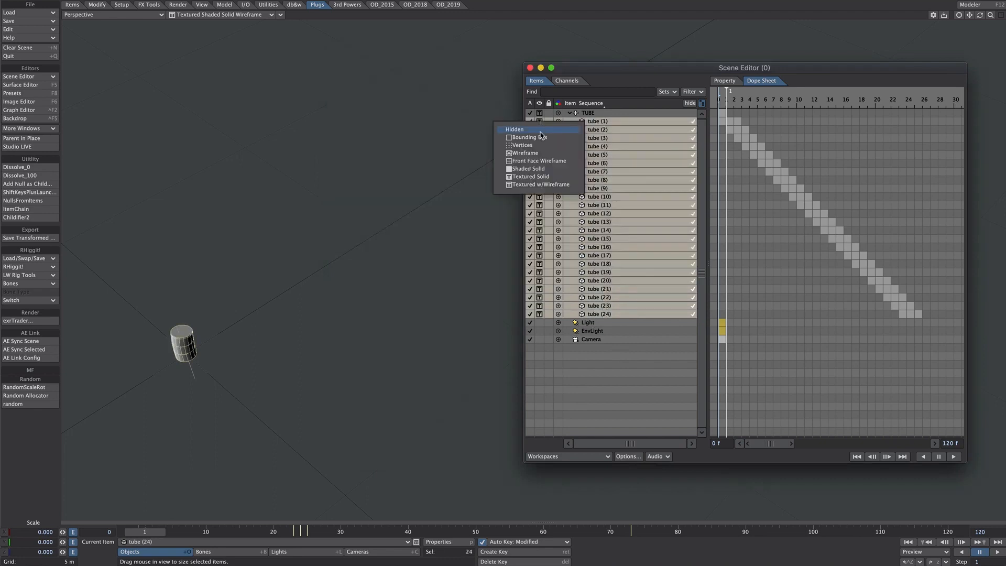
left_click(541, 137)
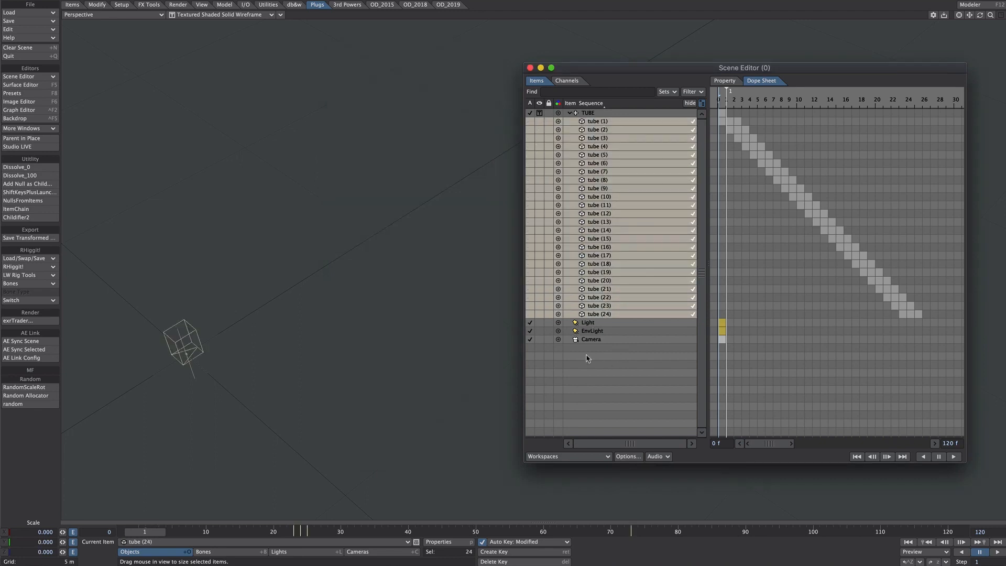
- Add a null object named INSTANCES to the scene
key("ctrl+n")
type("INST")
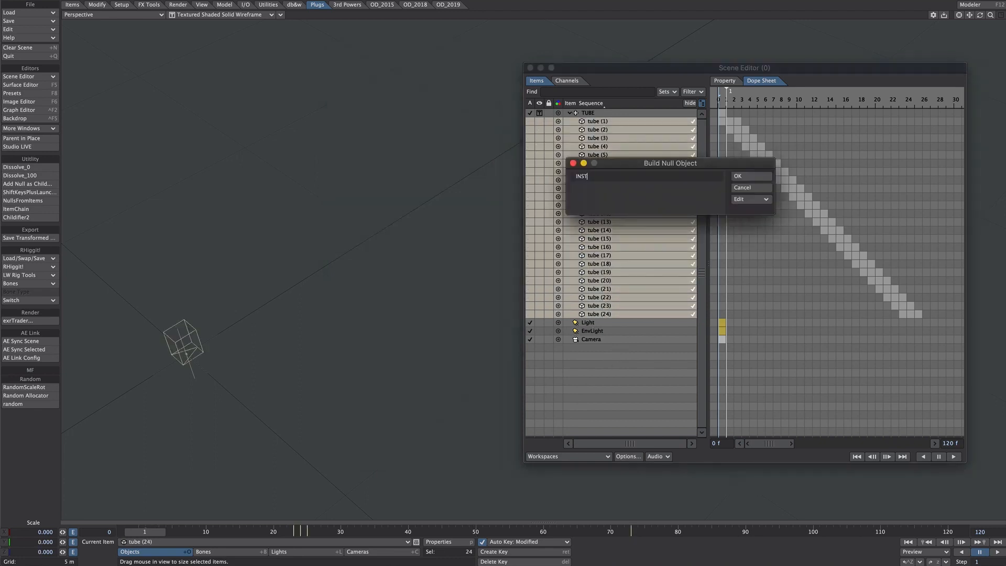
type("ANCES")
key("Return")
- Add an Instance Generator to the INSTANCES null and open its settings
key("p")
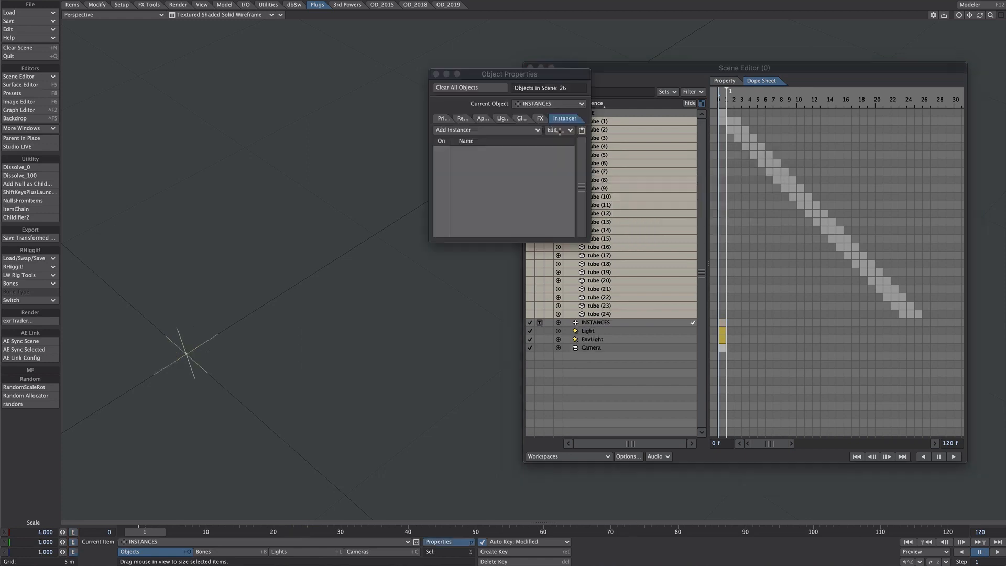
left_click(517, 130)
left_click(522, 135)
double_click(517, 149)
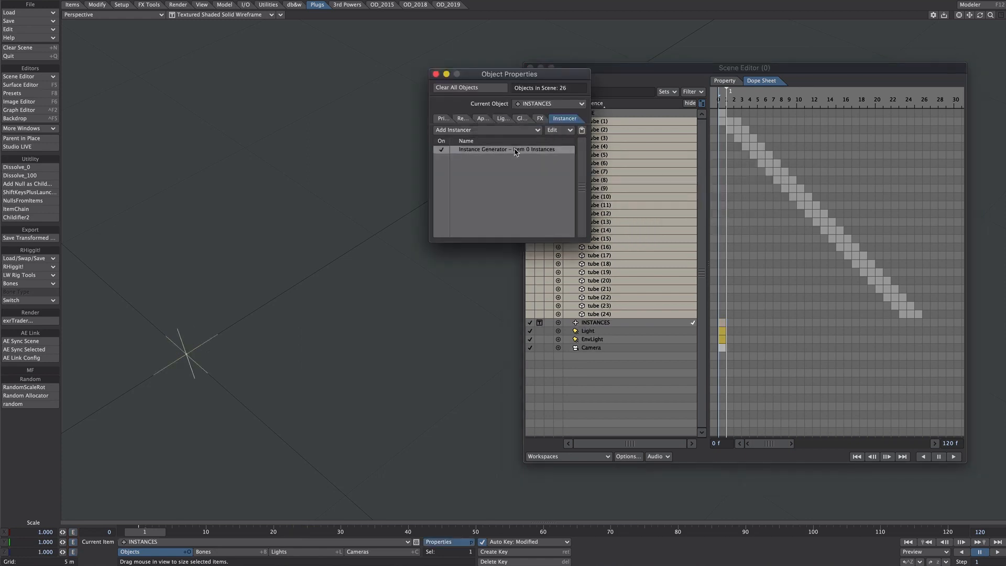
- Add TUBE as the instanced object with its child hierarchy included and display the instances as Textured Solid
left_click(649, 121)
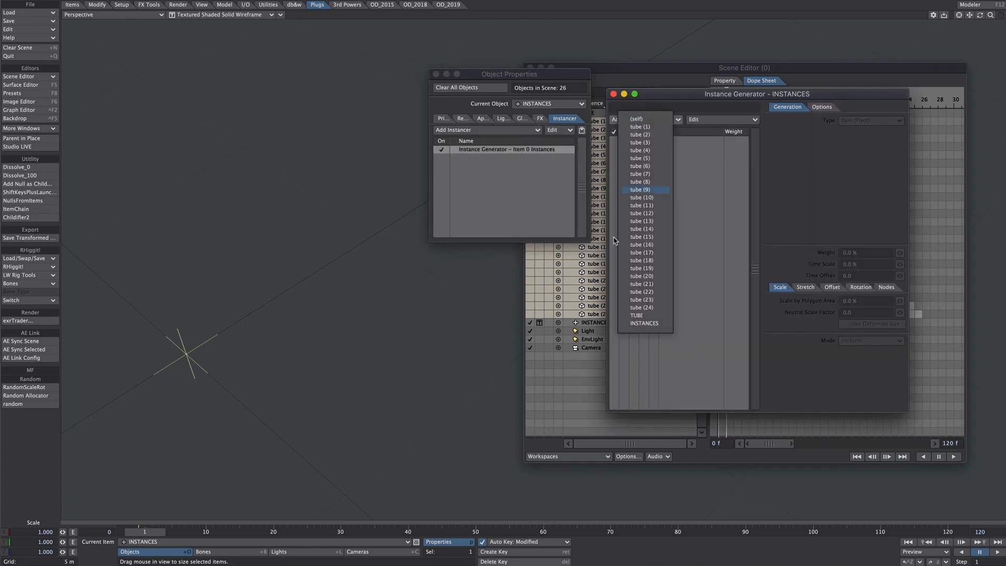
left_click(636, 315)
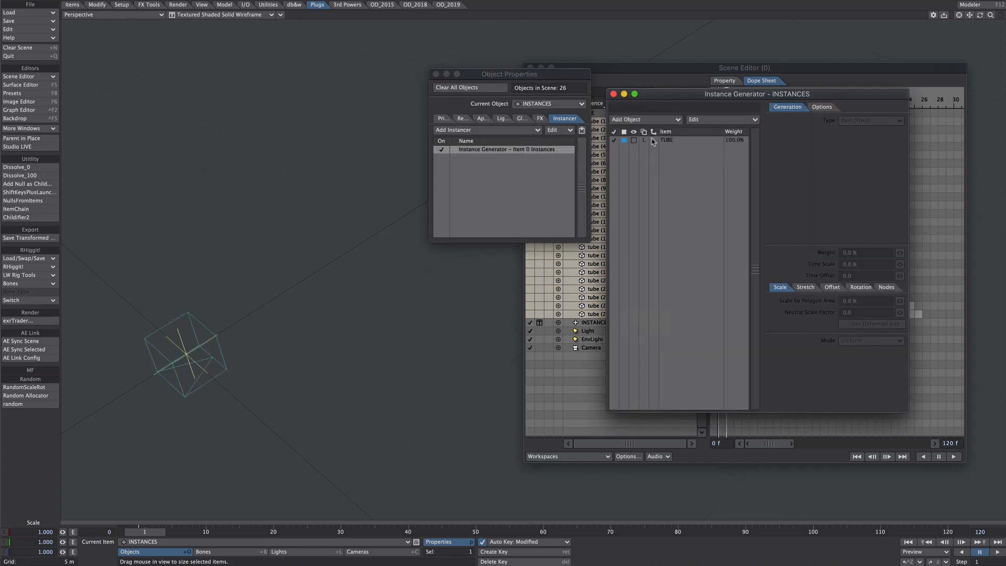
left_click(654, 143)
left_click(655, 140)
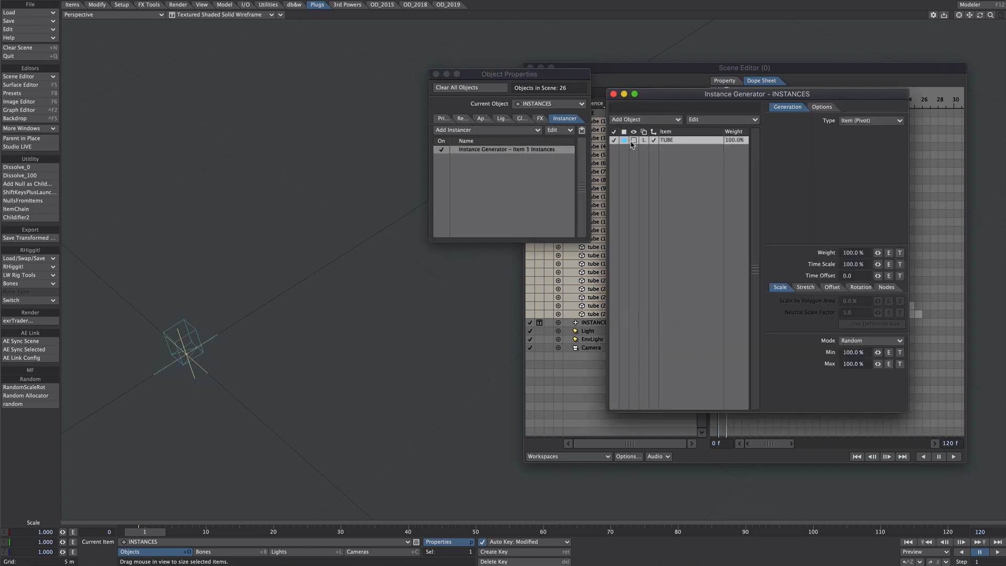
left_click(634, 141)
left_click(646, 174)
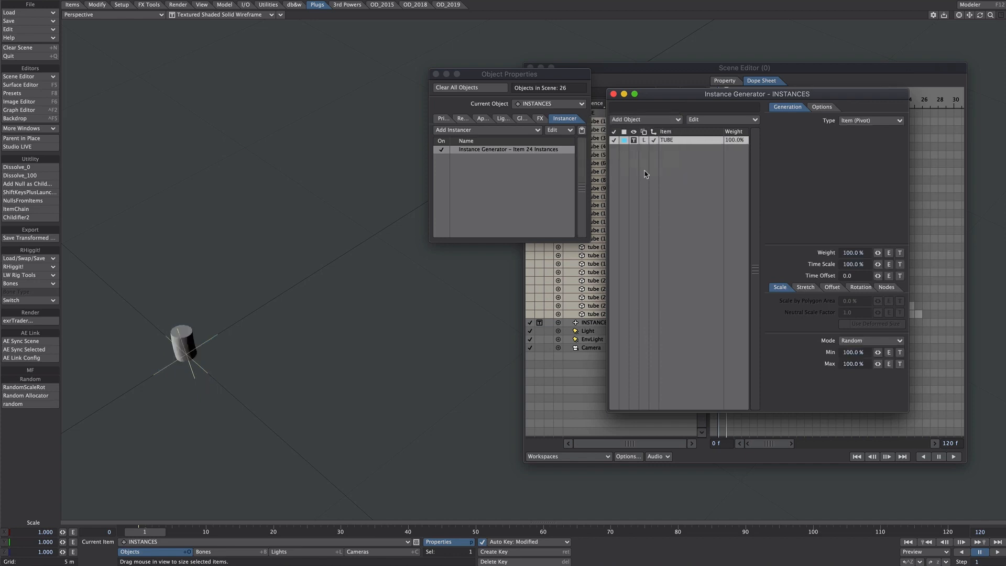
- Change the generation type to Radial Array and set it to 36 instances
left_click(862, 121)
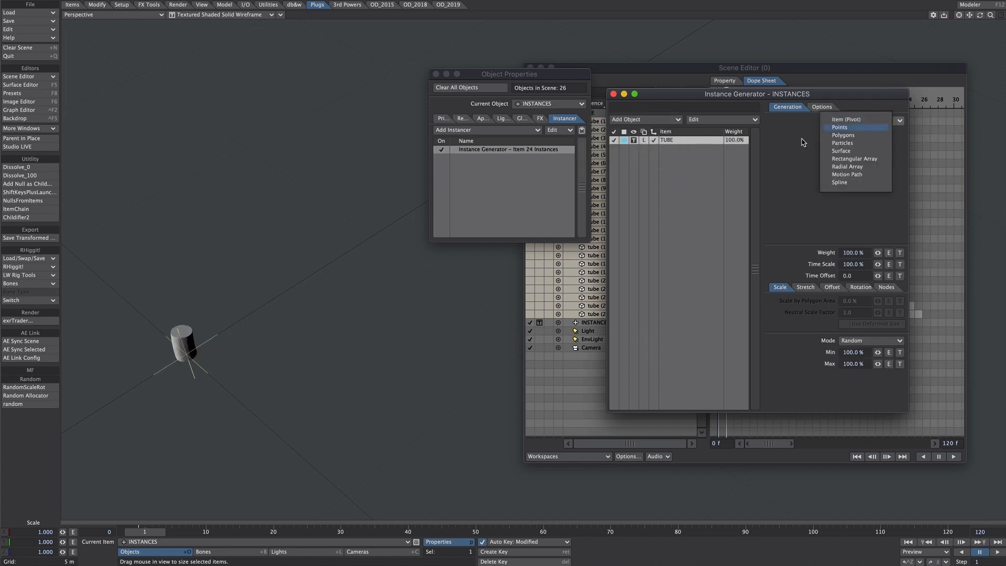
left_click(849, 167)
left_click_drag(888, 134, 915, 134)
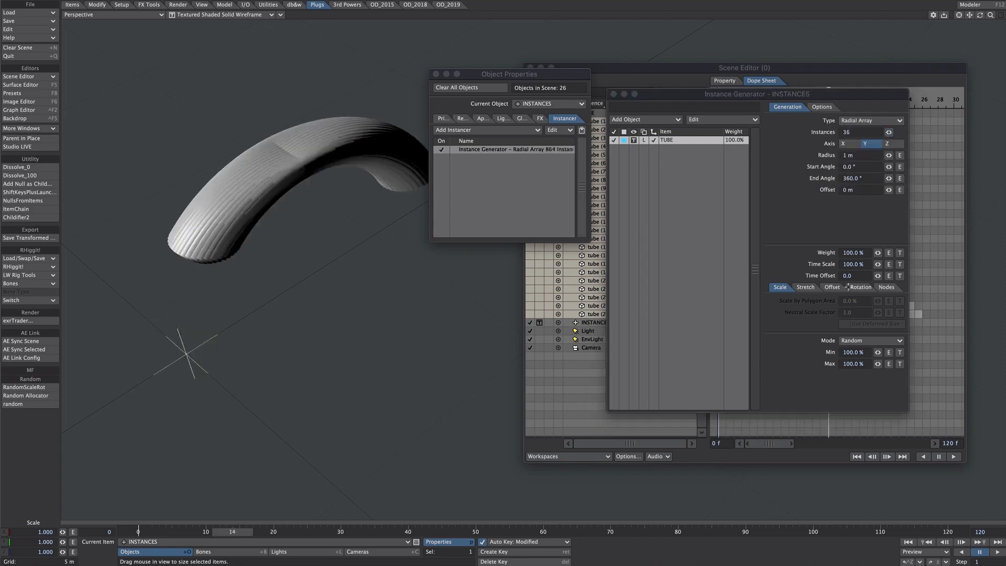
- Set the rotation alignment of the radial array's instances to Rim
left_click(859, 287)
left_click(875, 300)
left_click(861, 307)
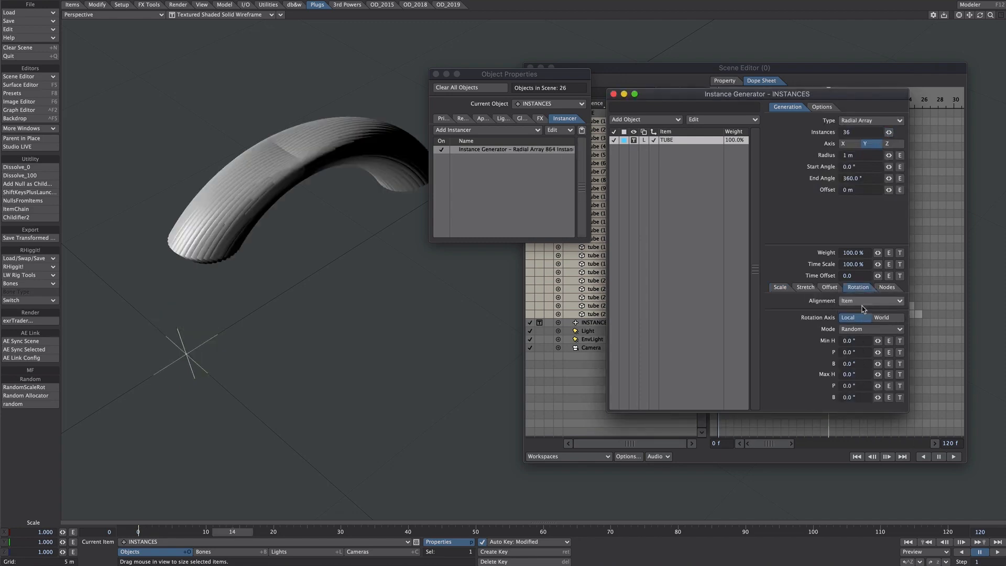
left_click_drag(329, 276, 346, 336, "alt")
- Scrub through the ring of instances, close the Object Properties and Scene Editor windows, and play the animation from the first frame
left_click_drag(172, 532, 206, 532)
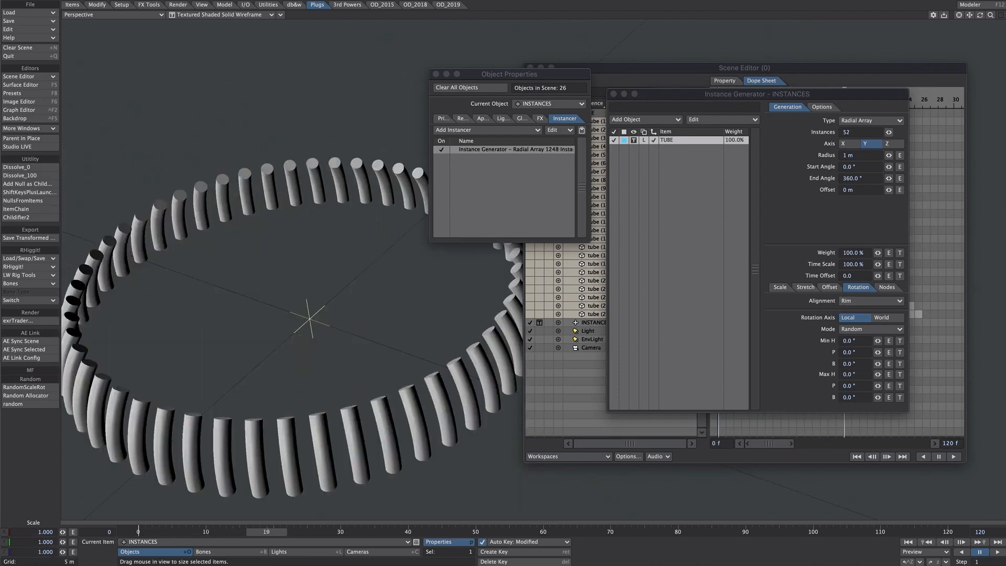
left_click_drag(253, 532, 280, 532)
left_click(436, 73)
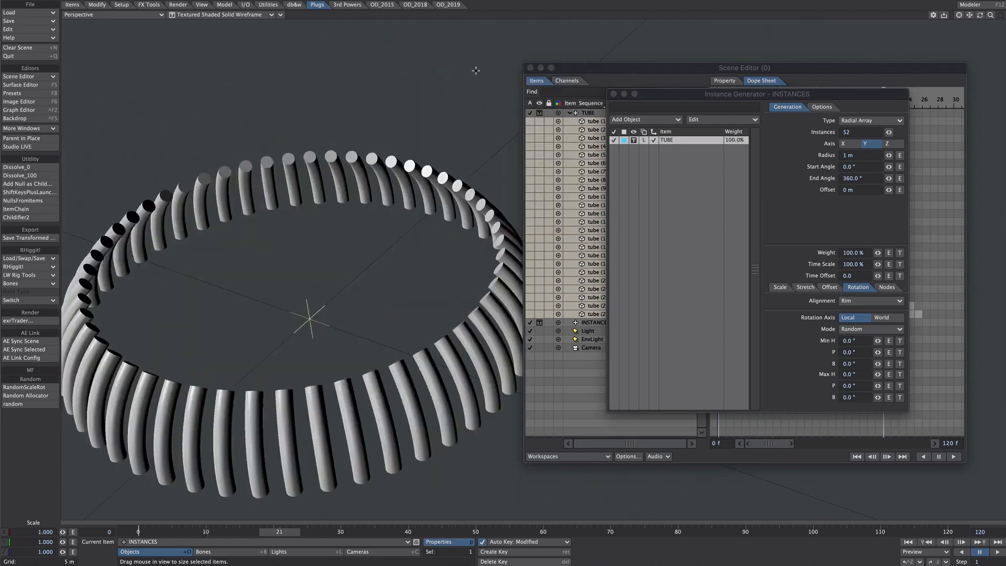
left_click(531, 68)
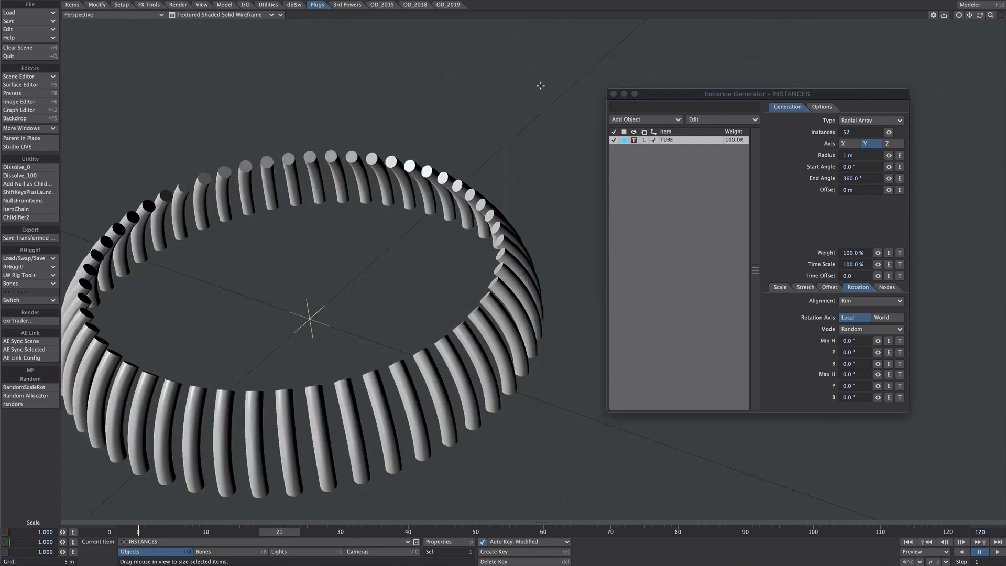
left_click(908, 543)
left_click(997, 552)
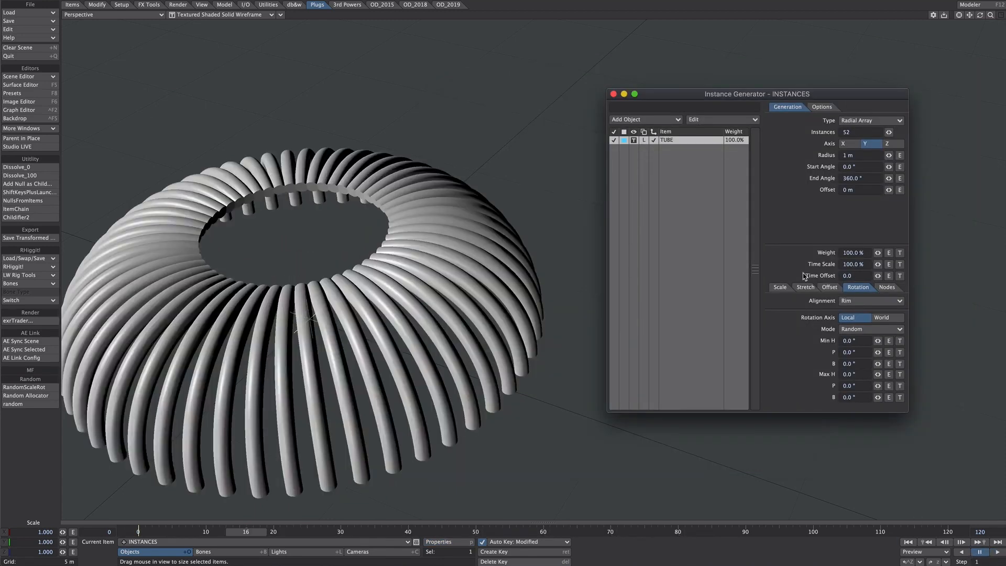
- Texture the instances' Time Offset with a procedural Turbulence layer and set its Texture Value to -0.2
left_click(900, 275)
left_click(875, 75)
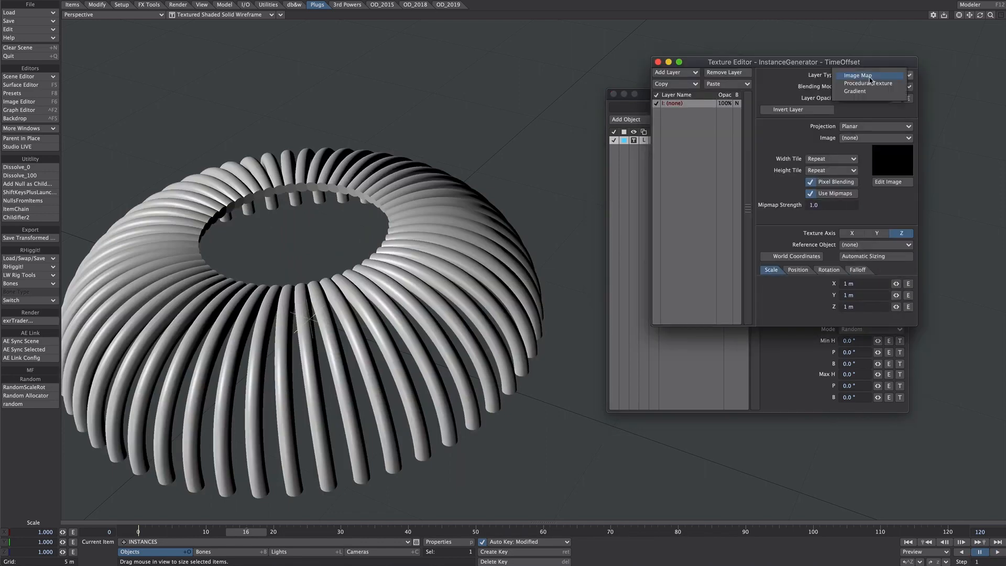
left_click(882, 87)
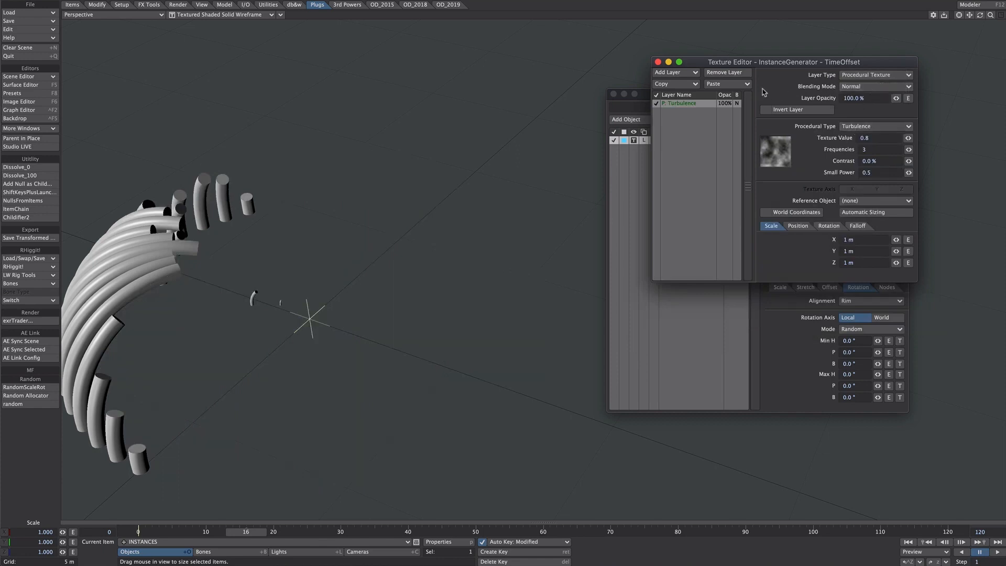
left_click(861, 138)
type("-0")
type(".2")
key("Return")
- Set the Turbulence texture's scale to 5 m on X, Y and Z
left_click_drag(369, 276, 367, 340, "alt")
left_click_drag(861, 240, 828, 243)
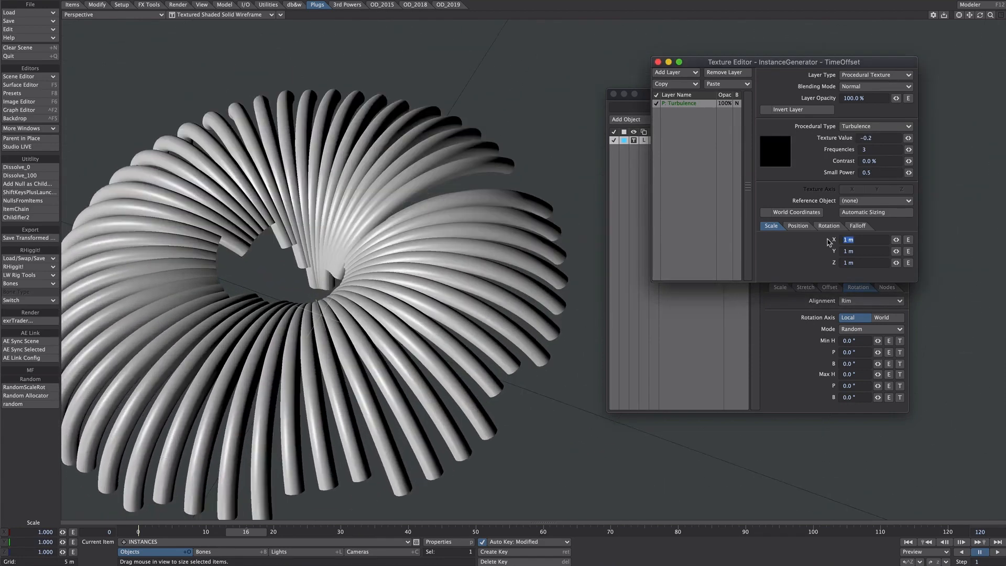
type(".5")
key("Tab")
type(".5")
key("Tab")
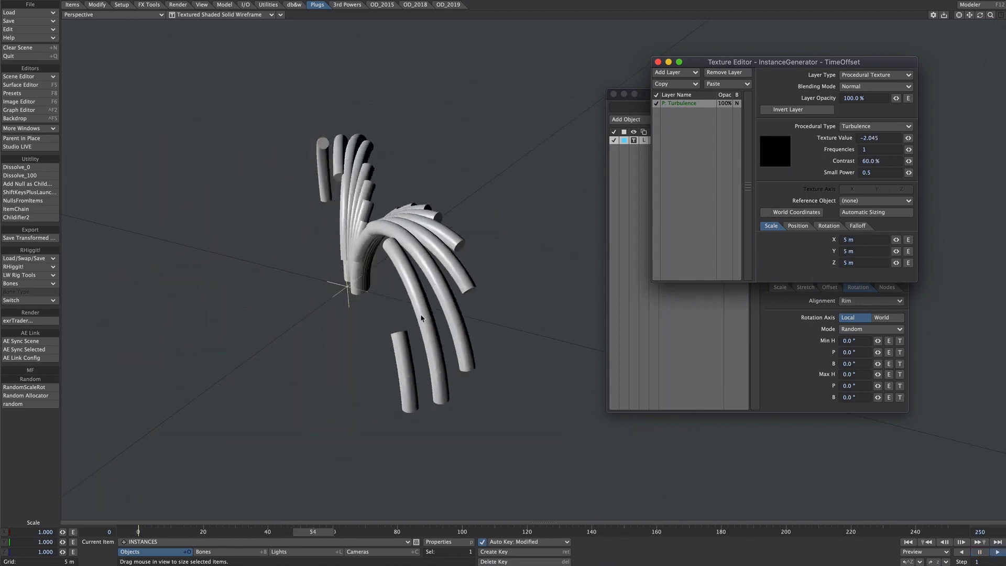
- Set the Turbulence layer's Texture Value to -1.0 and its scale to 200 mm on all axes
left_click_drag(909, 138, 949, 139)
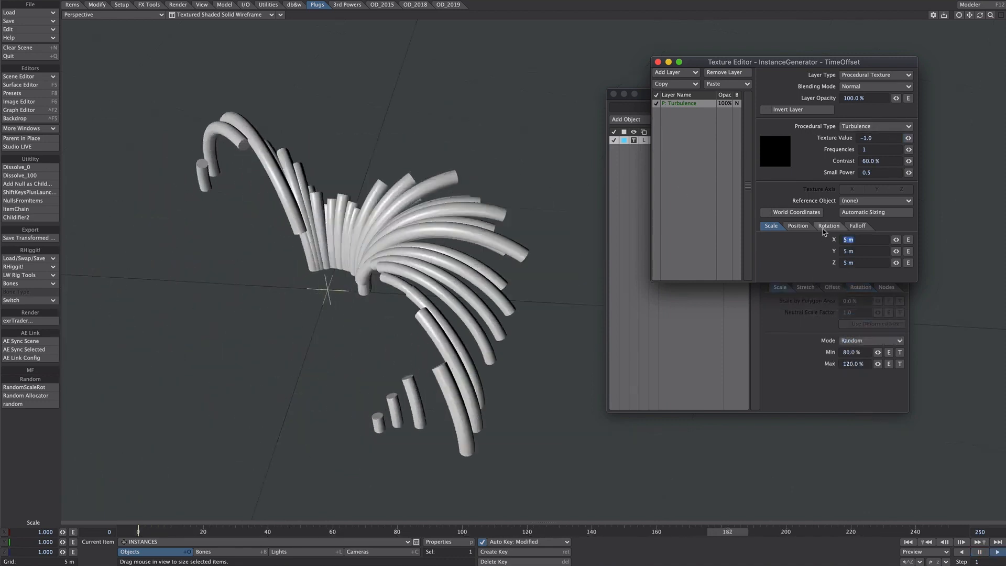
type(".2")
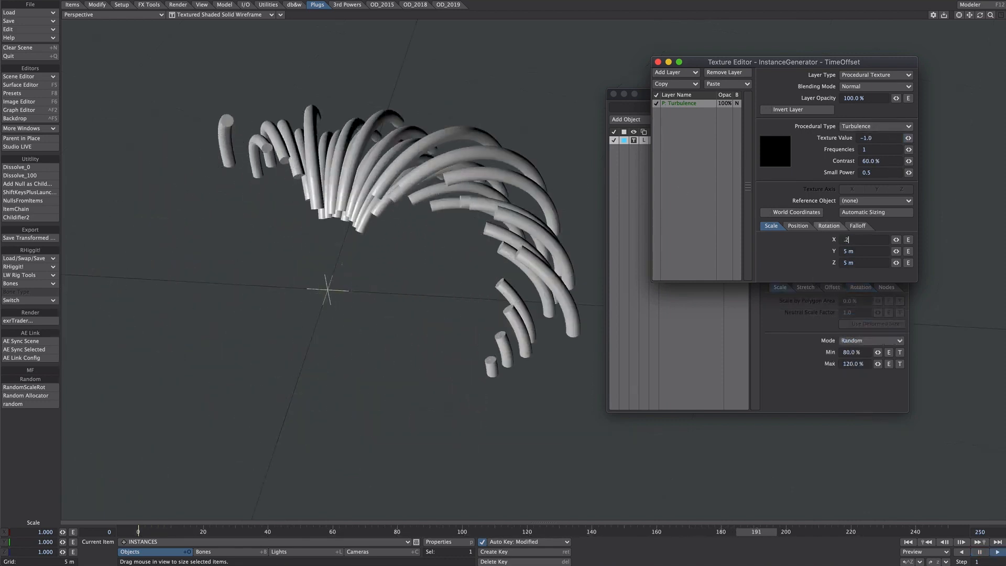
key("Return")
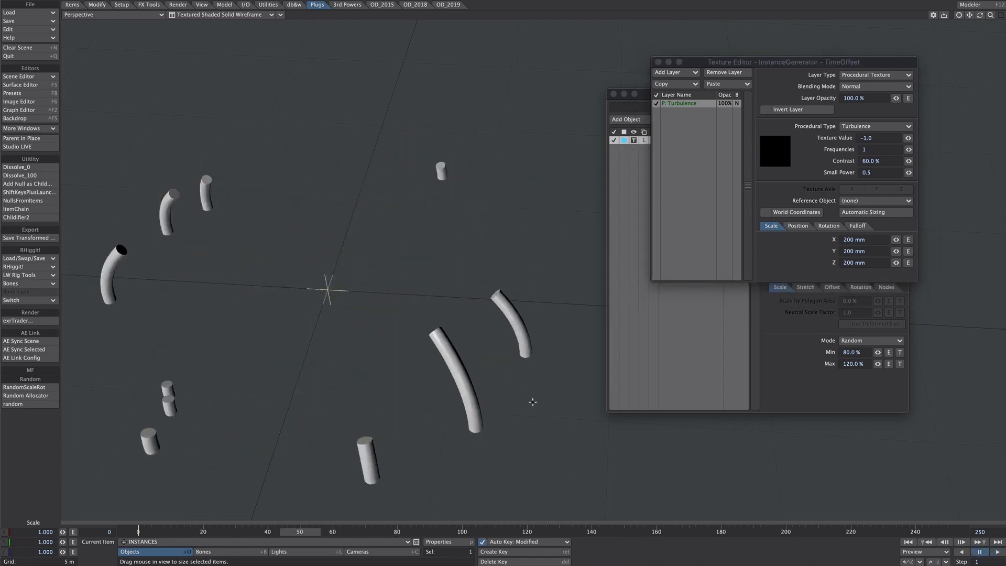
- Review the tube clones' staggered keyframes in the Scene Editor's dope sheet, close the editor, and play the animation
key("ctrl+F1")
left_click(584, 104)
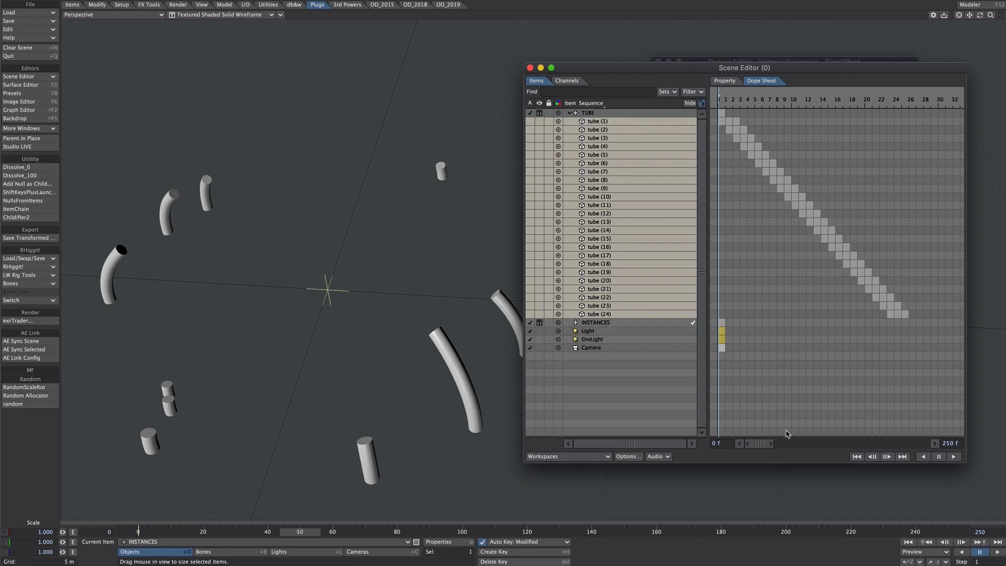
left_click_drag(771, 443, 816, 434)
left_click_drag(817, 123, 829, 318)
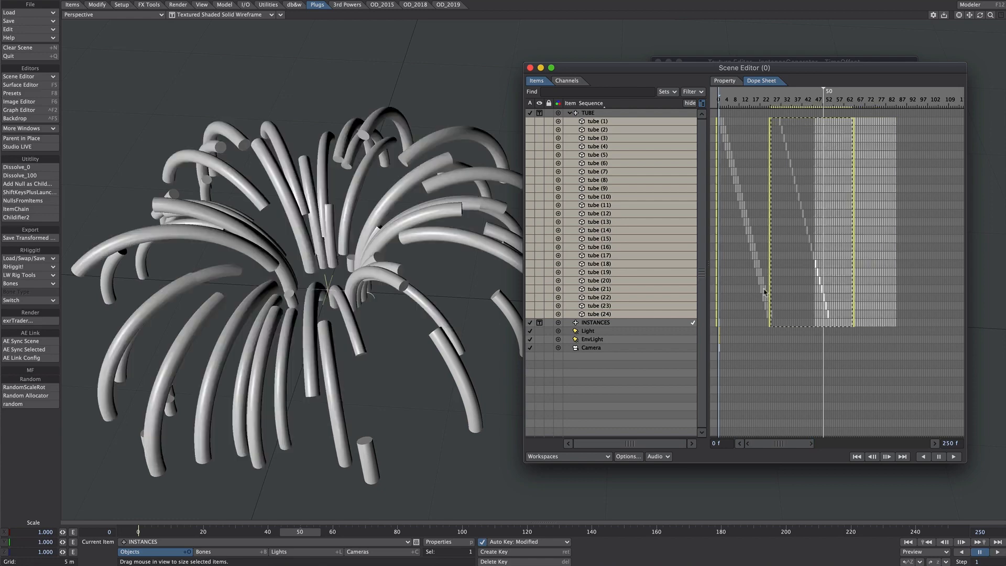
left_click(530, 67)
left_click(998, 553)
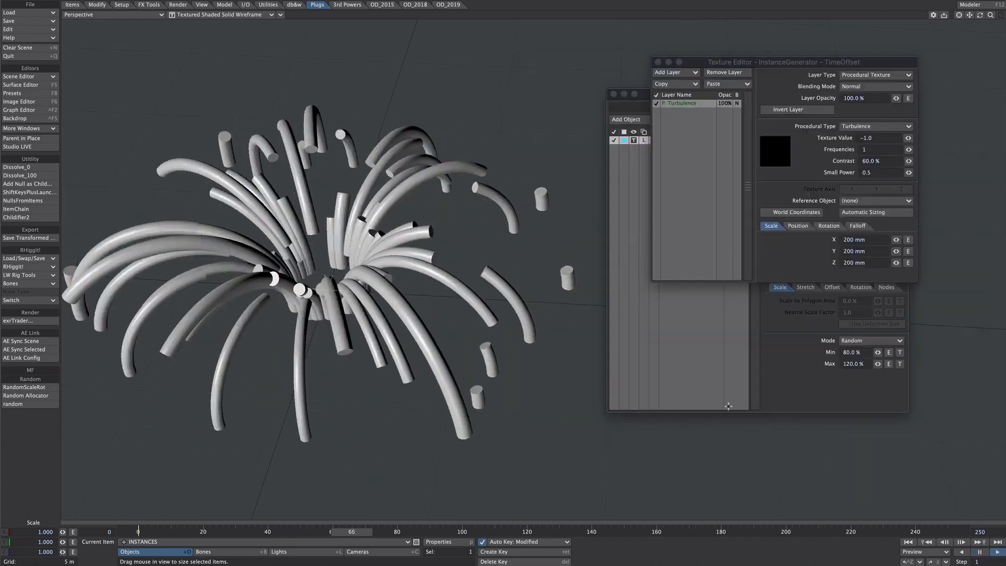
- Set the Turbulence layer's Texture Value to -0.2, stop playback, and scrub the timeline to check the ring's timing
double_click(877, 138)
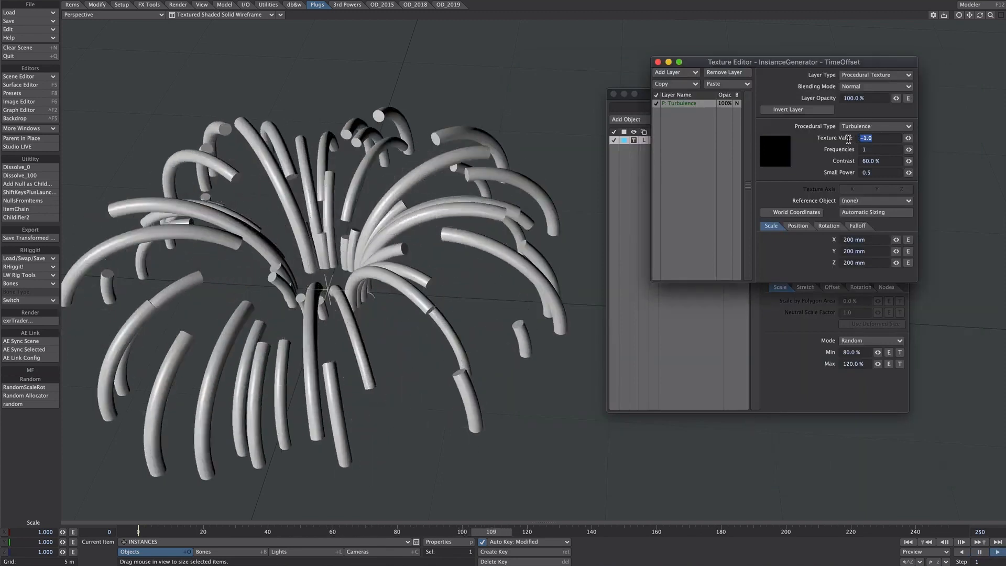
type("-.2")
key("Return")
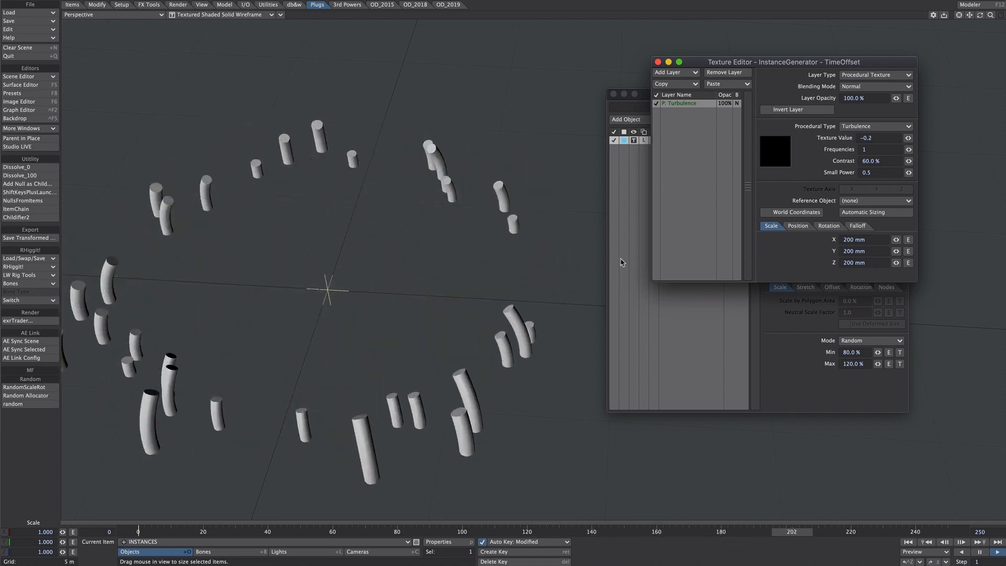
left_click_drag(433, 313, 404, 317, "alt+shift")
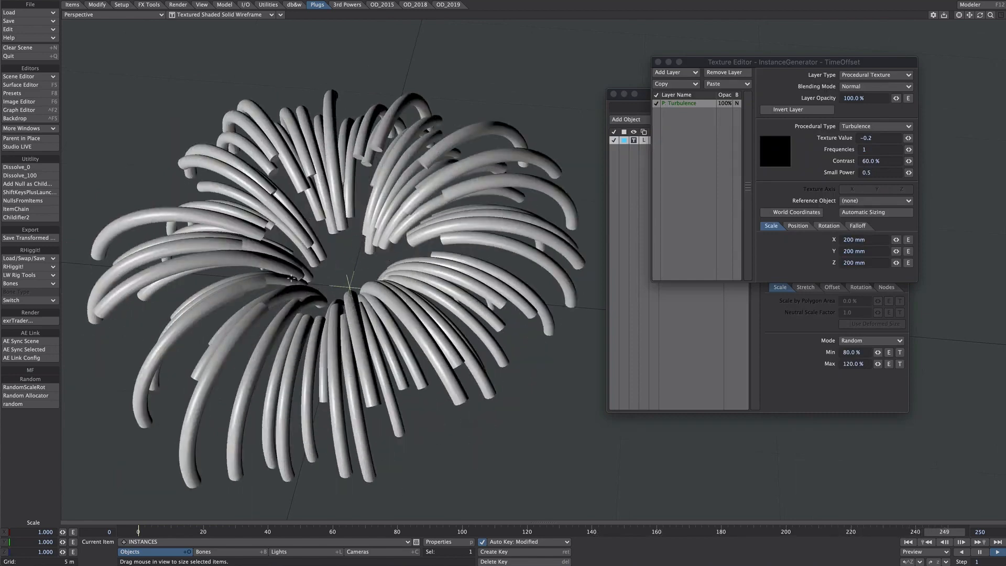
left_click(980, 553)
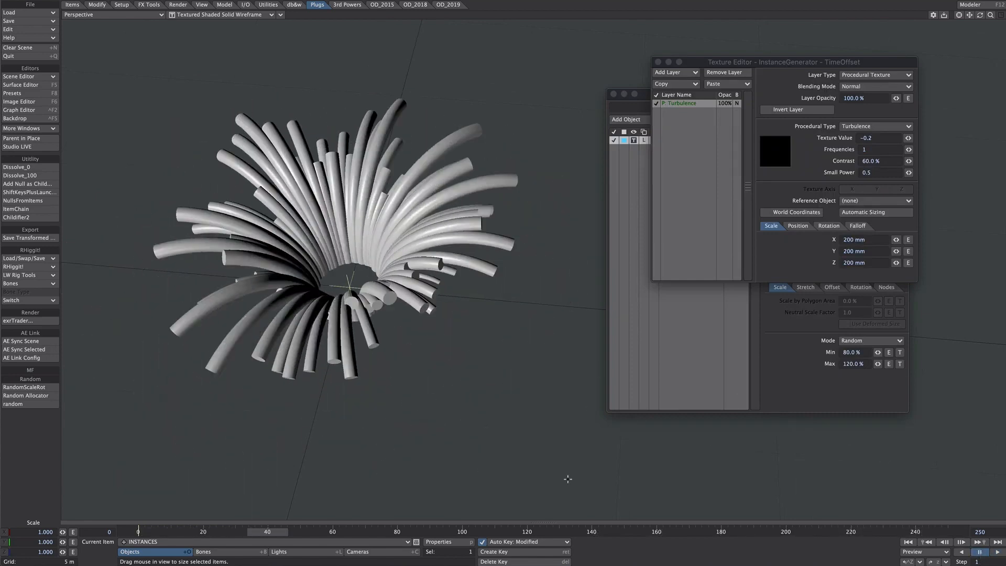
left_click_drag(517, 529, 404, 531)
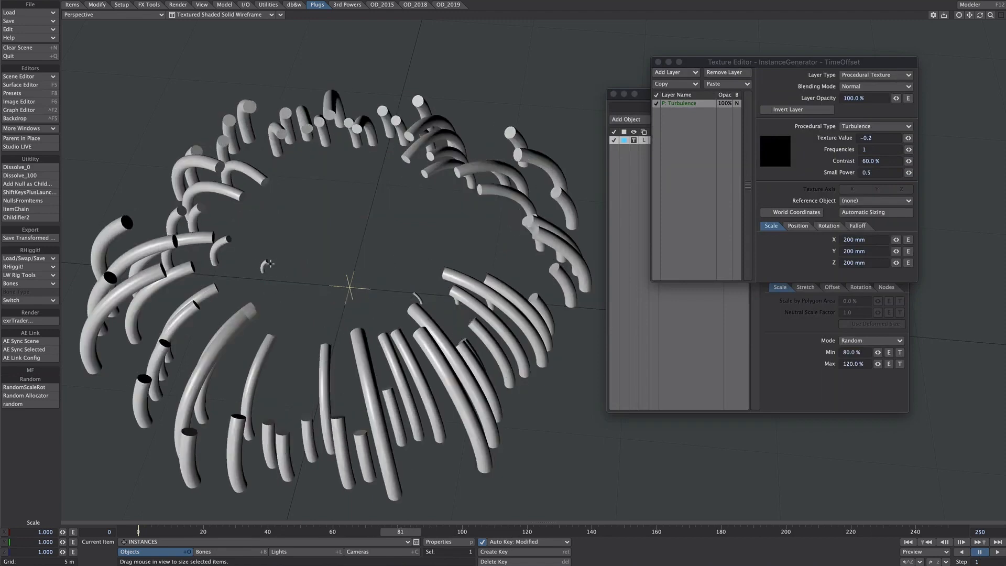
- Offset the Turbulence texture's position to -35 mm on Z and -5 mm on X, checking the effect on the ring
left_click(798, 226)
left_click_drag(896, 262, 886, 284)
left_click_drag(409, 297, 411, 270, "alt")
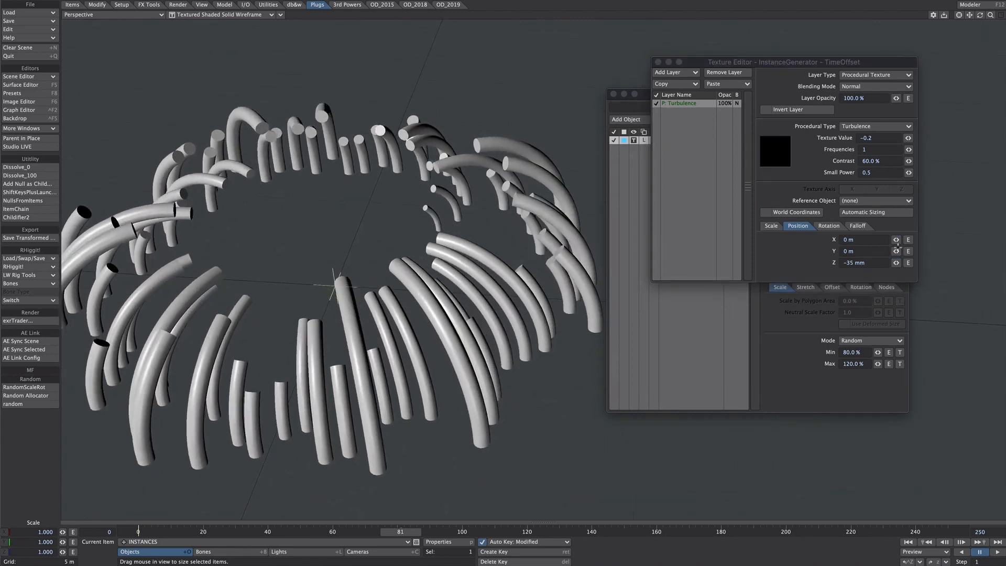
left_click_drag(896, 240, 894, 240)
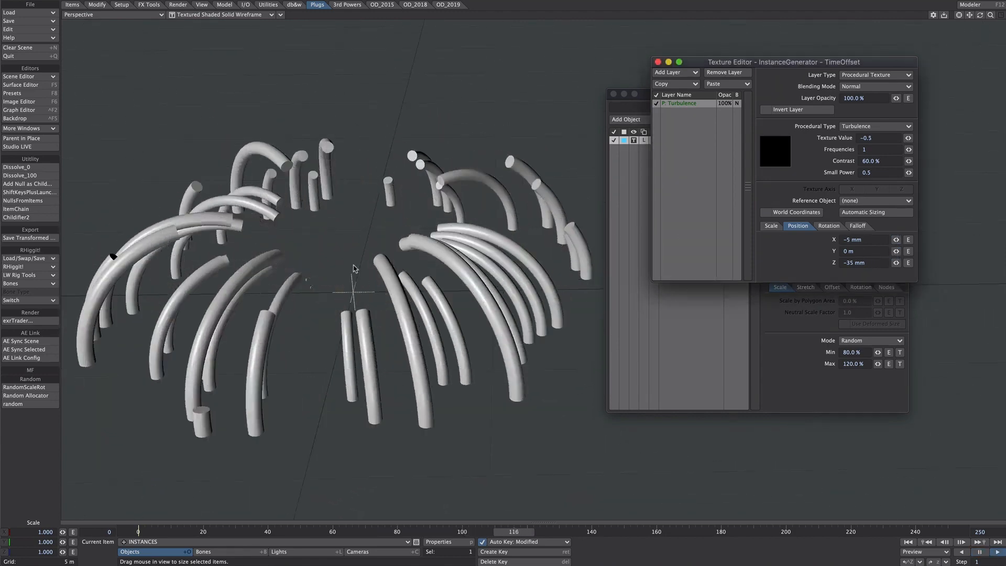
left_click_drag(353, 270, 379, 286, "alt")
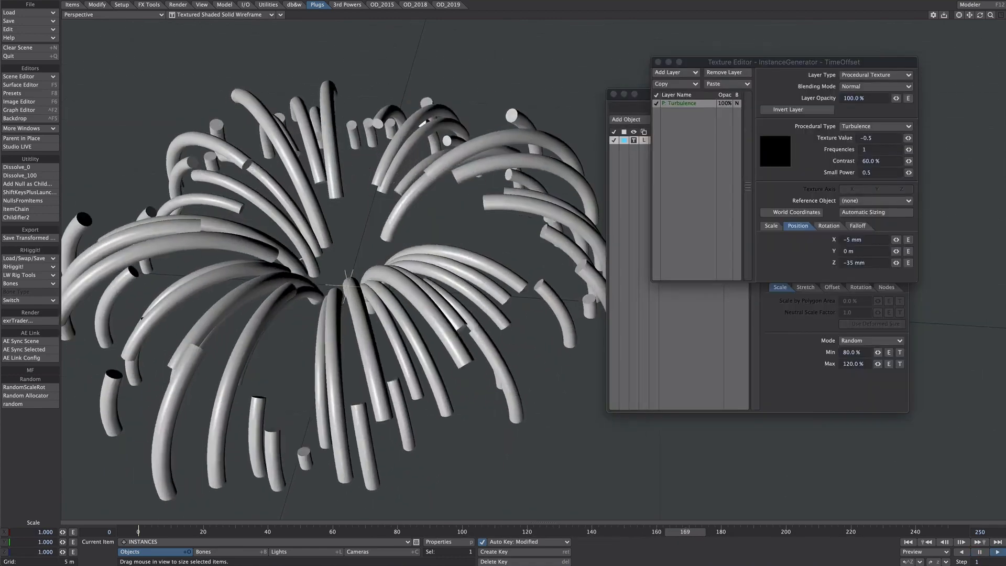